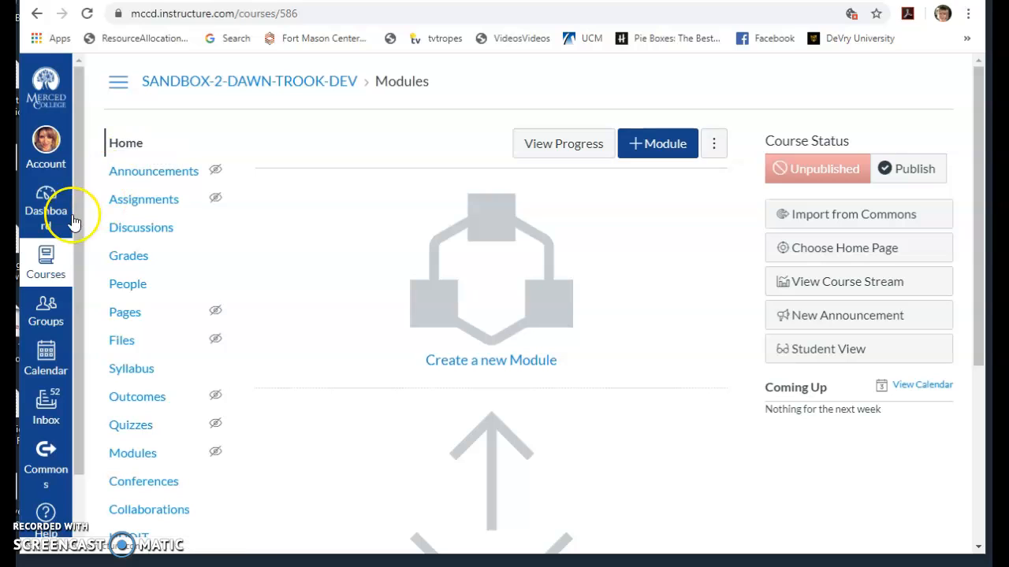
- Open the Sandbox 1 course from the full list of courses
click(49, 268)
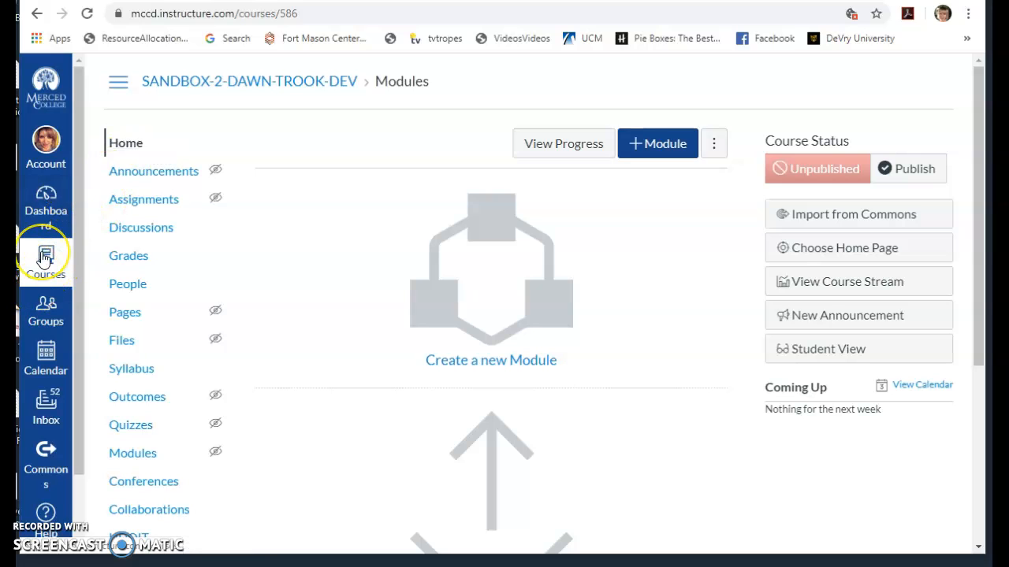
click(47, 211)
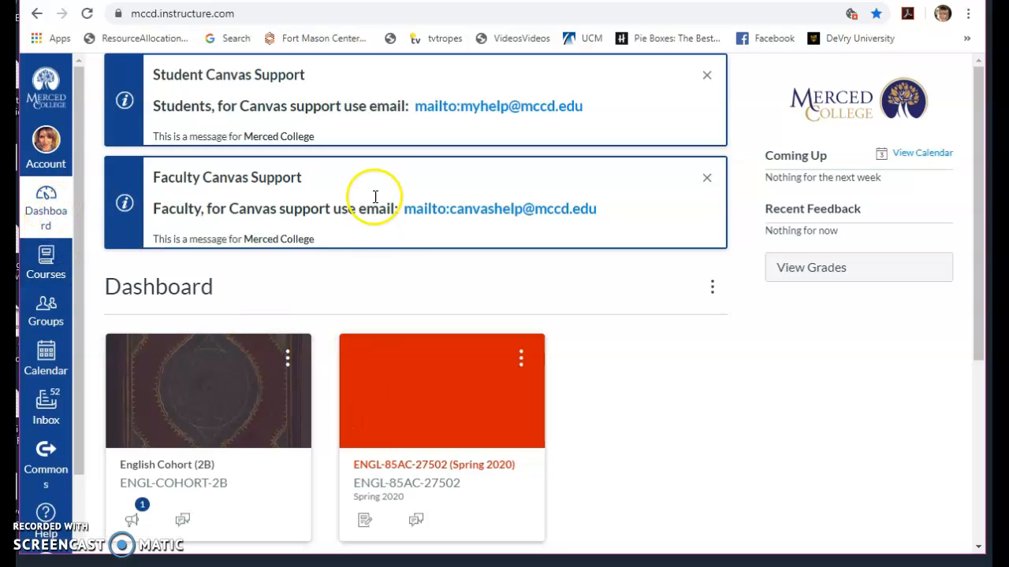
click(45, 256)
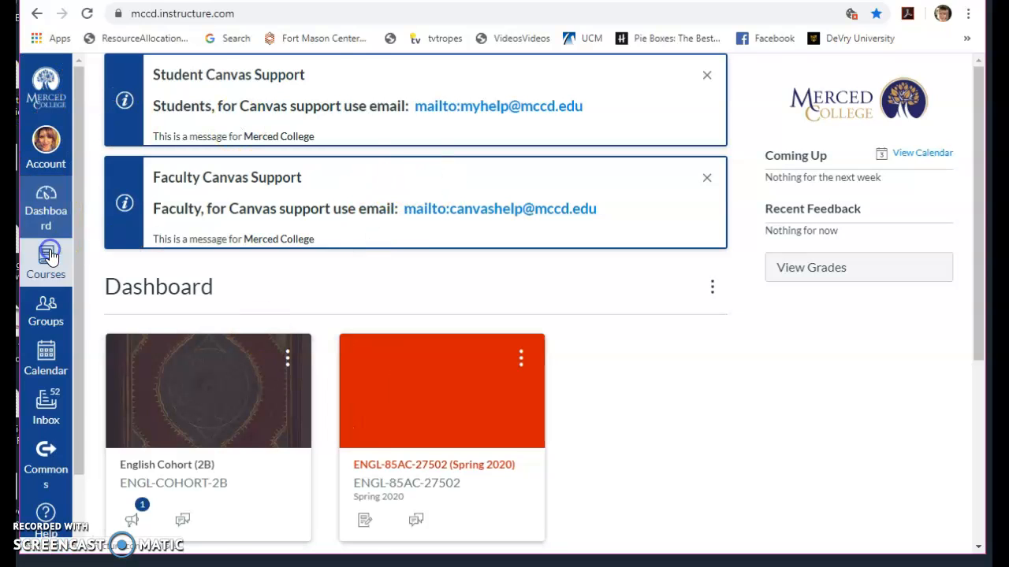
click(154, 272)
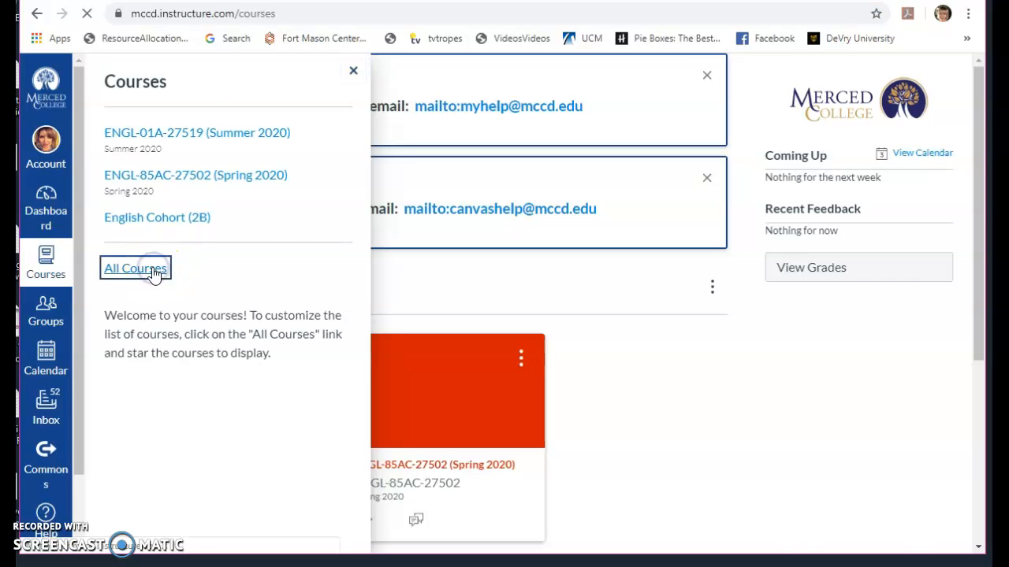
scroll(307, 351, down, 10)
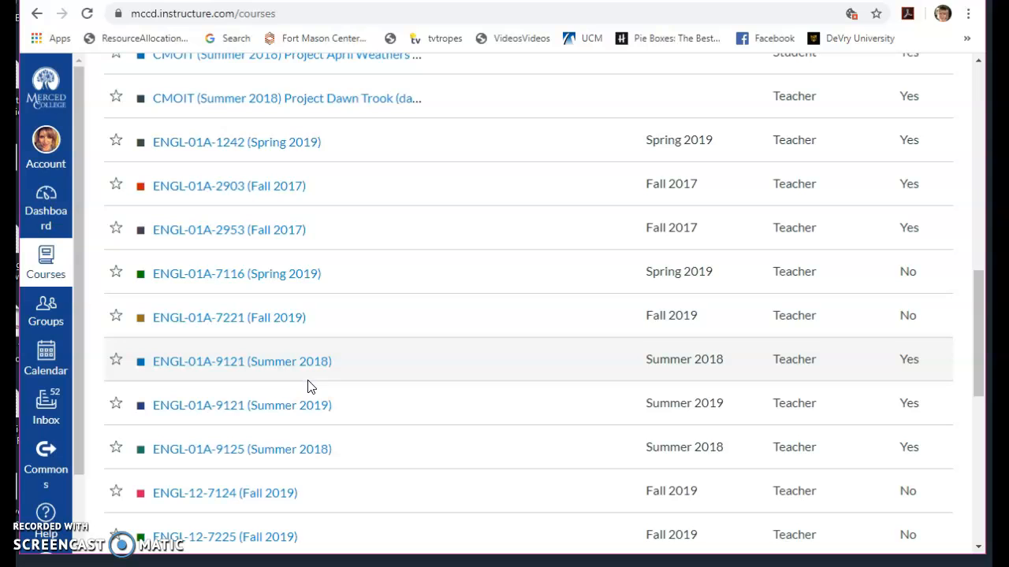
drag(985, 340, 981, 206)
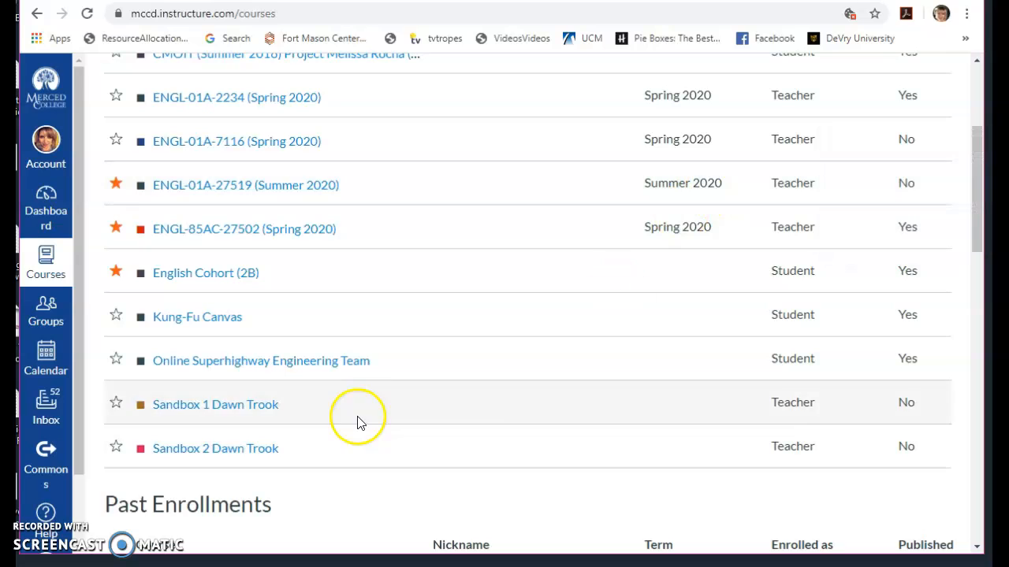
click(248, 413)
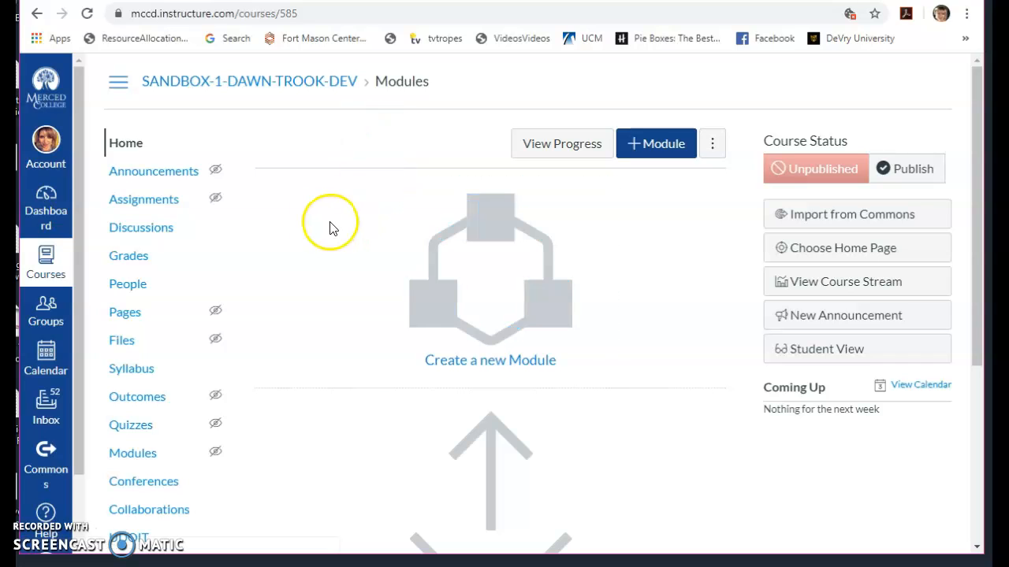
click(338, 196)
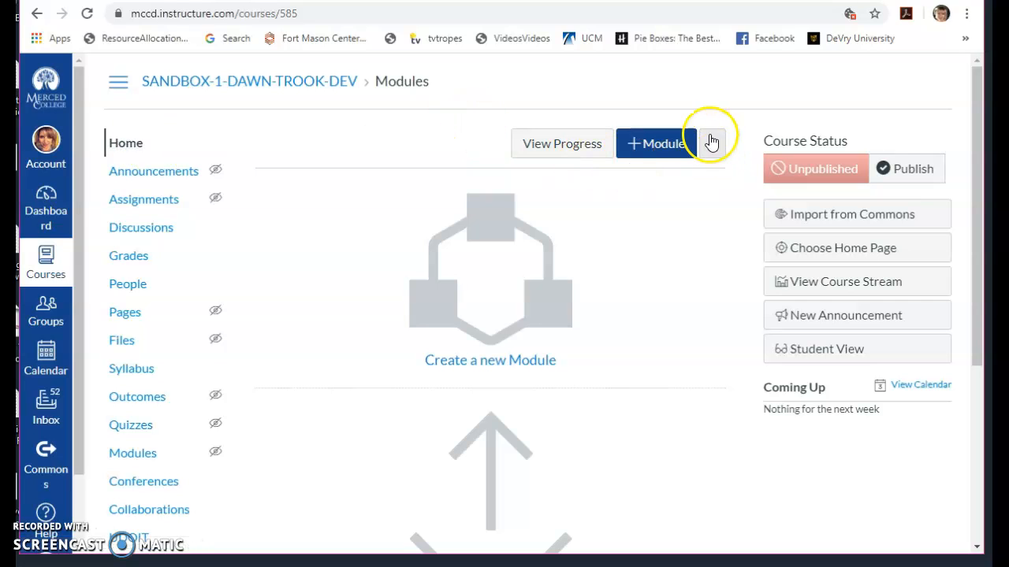
- Add a module named "Writing 10: Overview" to the course
click(662, 145)
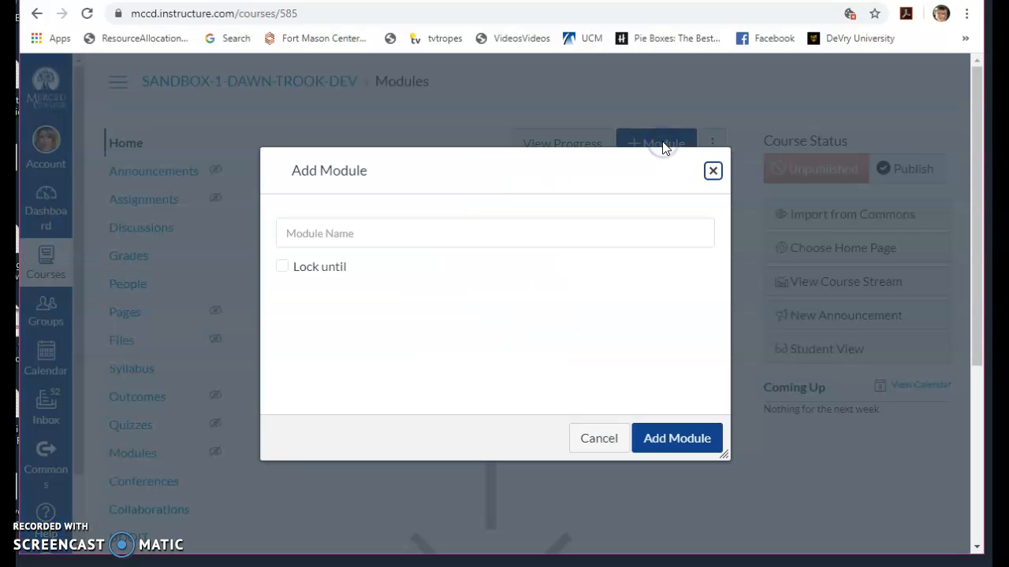
click(478, 232)
text(In)
key(BackSpace)
key(BackSpace)
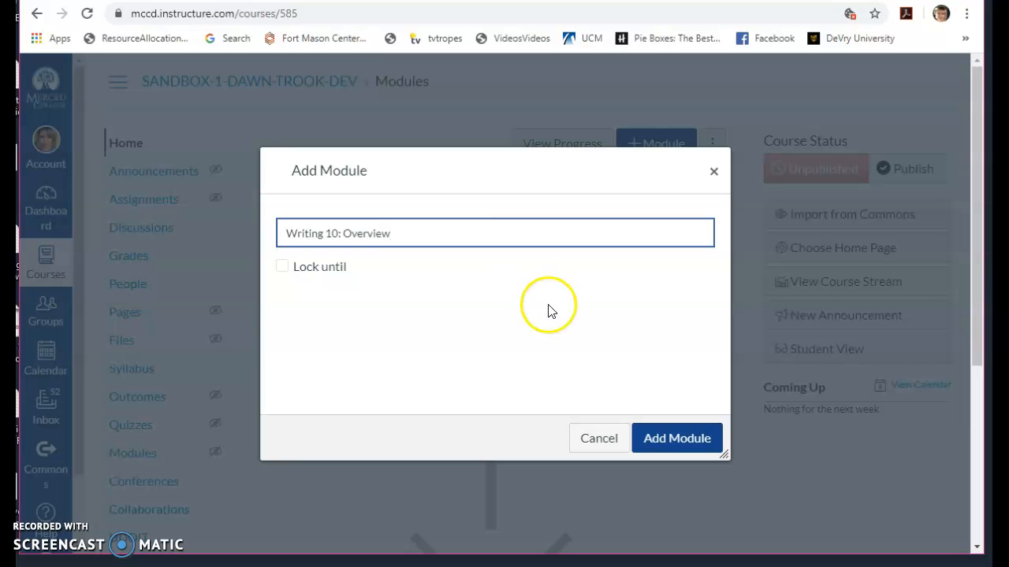
click(676, 435)
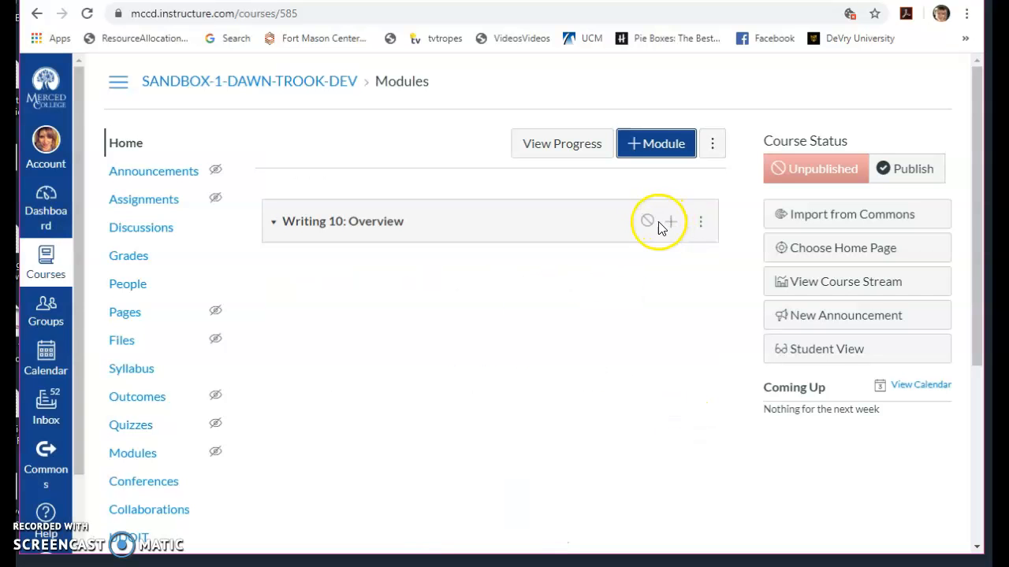
- Add a second module named "Basic Needs & Resources"
click(680, 142)
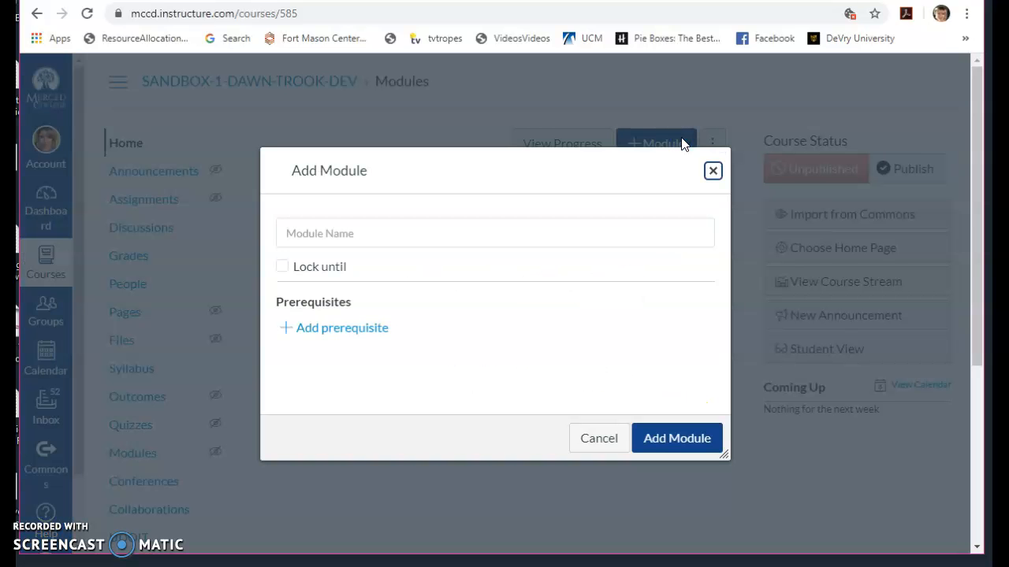
click(565, 233)
text(BAs)
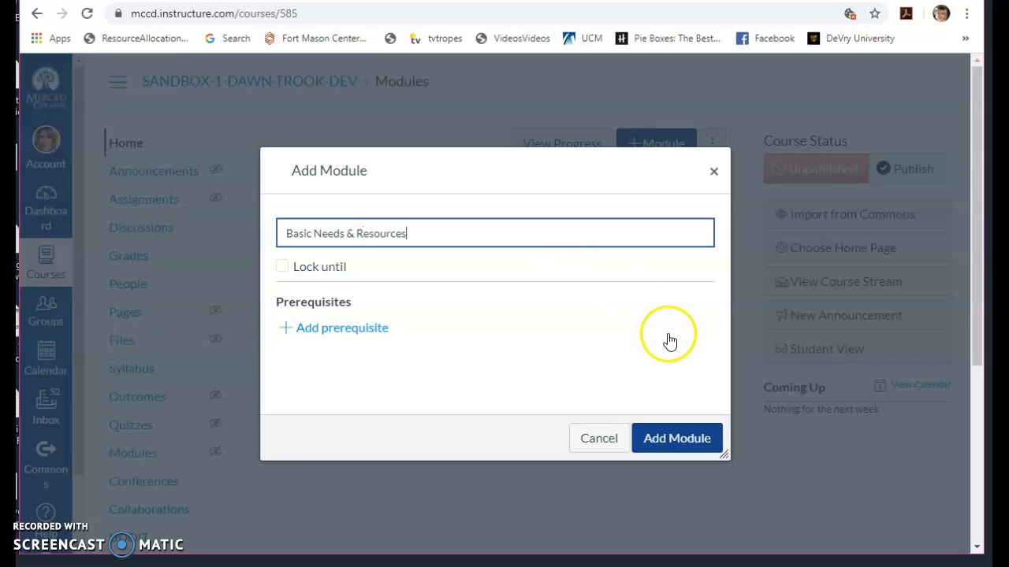
click(670, 437)
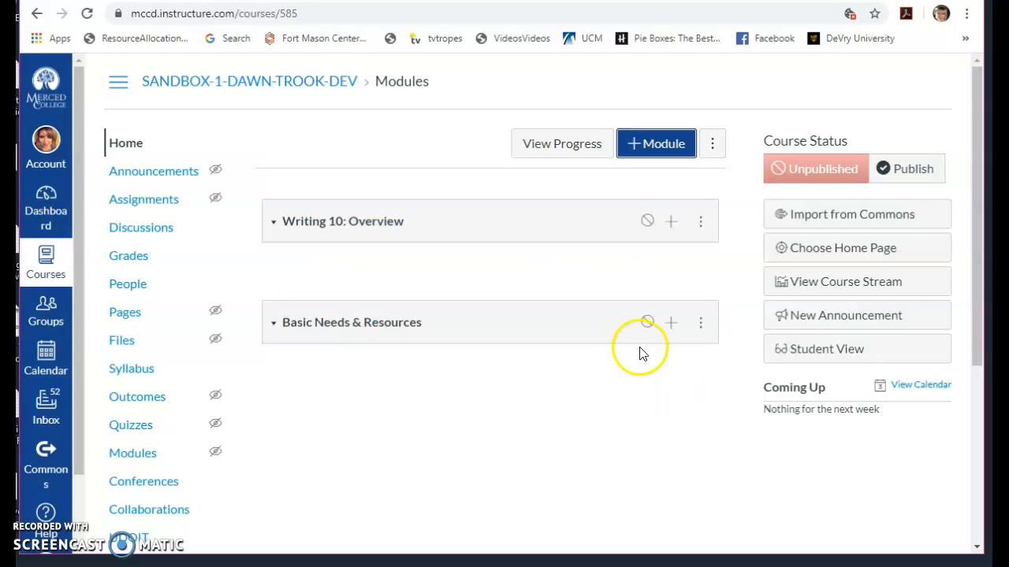
- Add a third module named "Grading Breakdown", using the suggested name
click(669, 143)
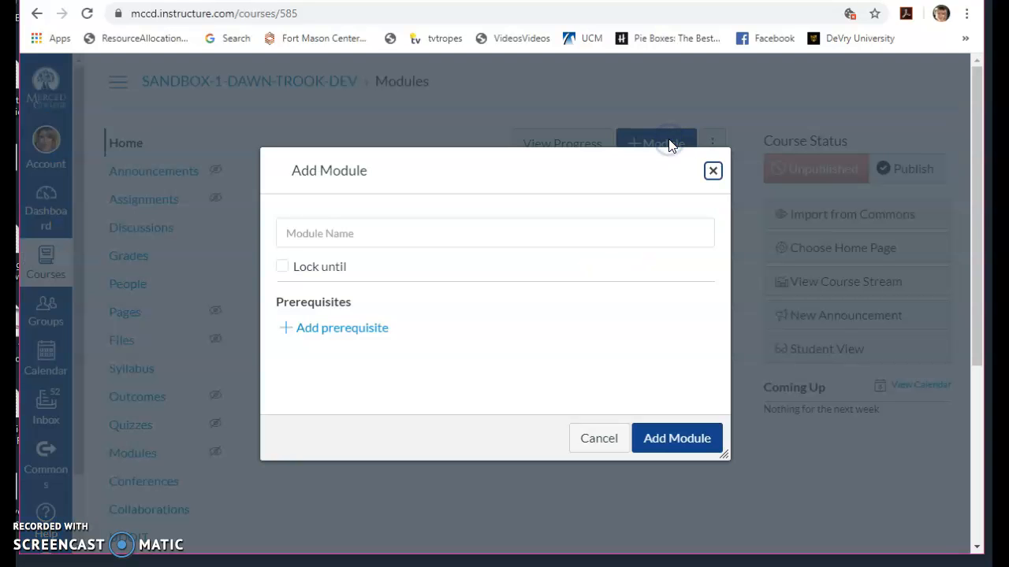
click(570, 232)
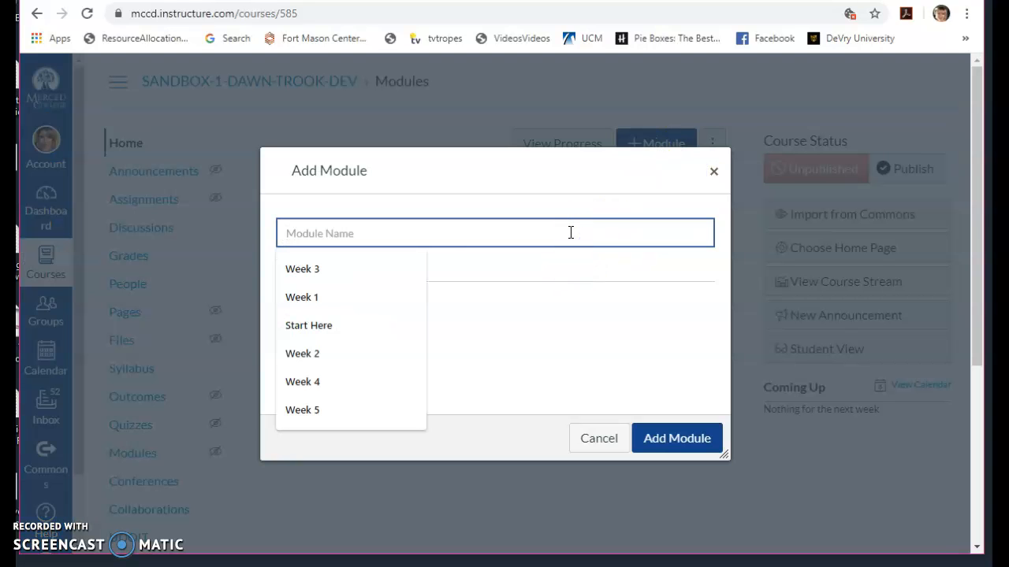
text(Aca)
text(Gr)
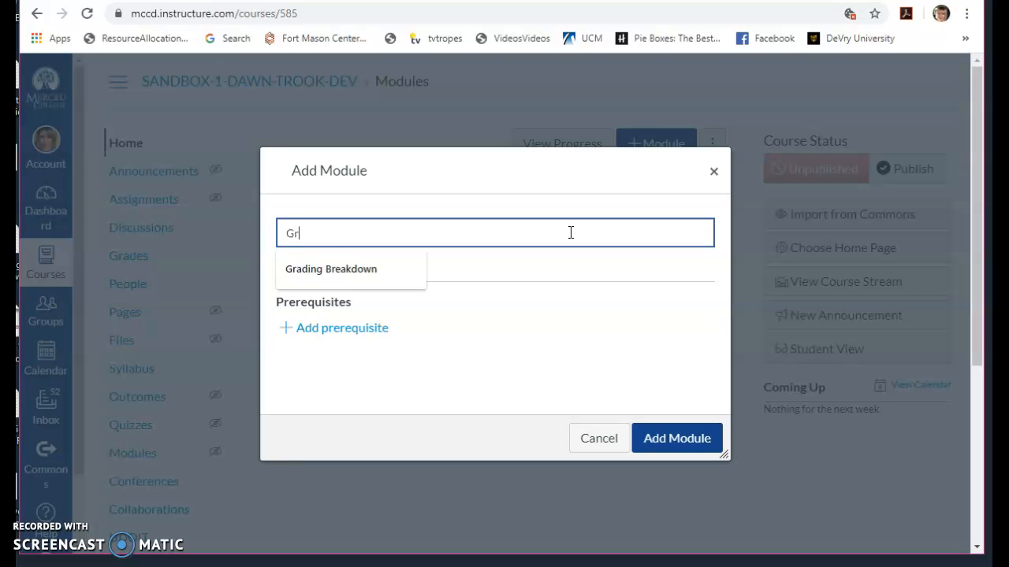
text(ades)
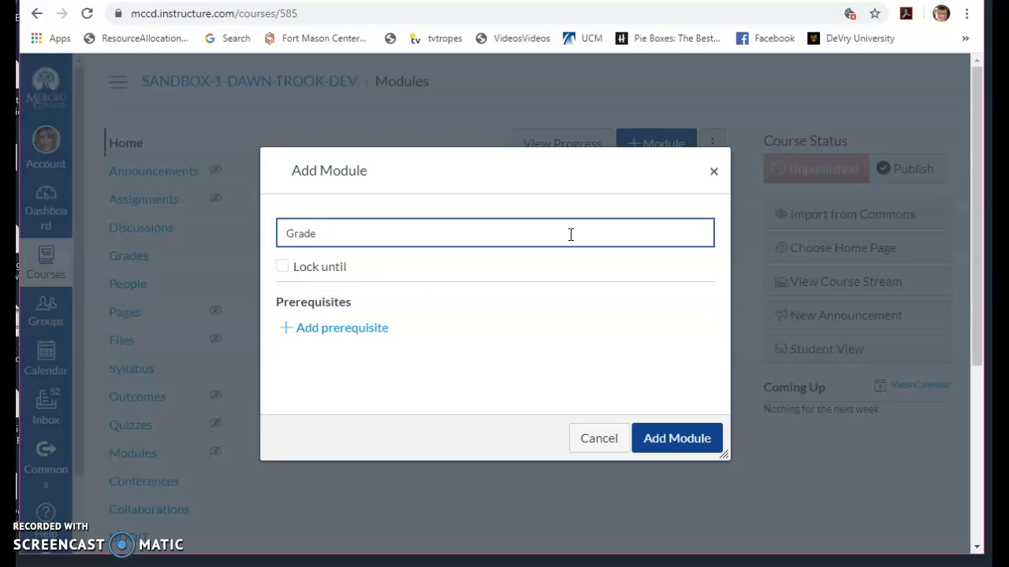
key(BackSpace)
click(358, 269)
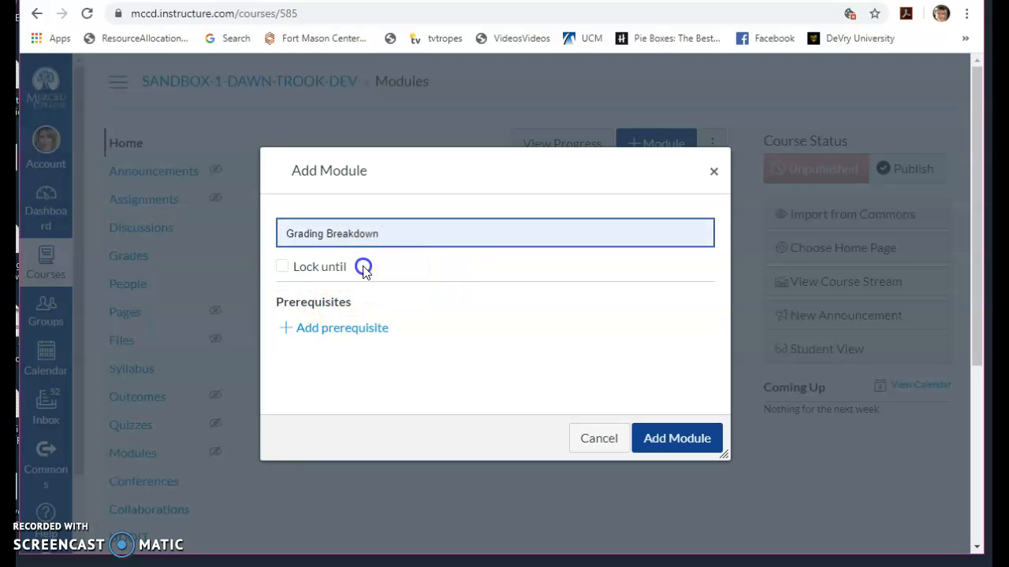
click(693, 440)
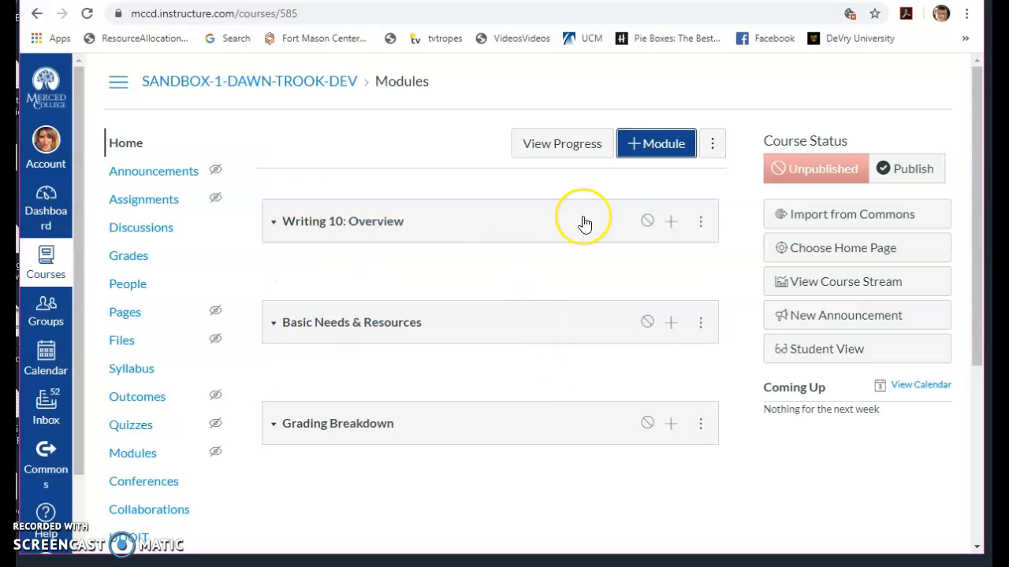
- Add a new page named "Plagiarism" to the Writing 10: Overview module, indented 1 level
click(674, 223)
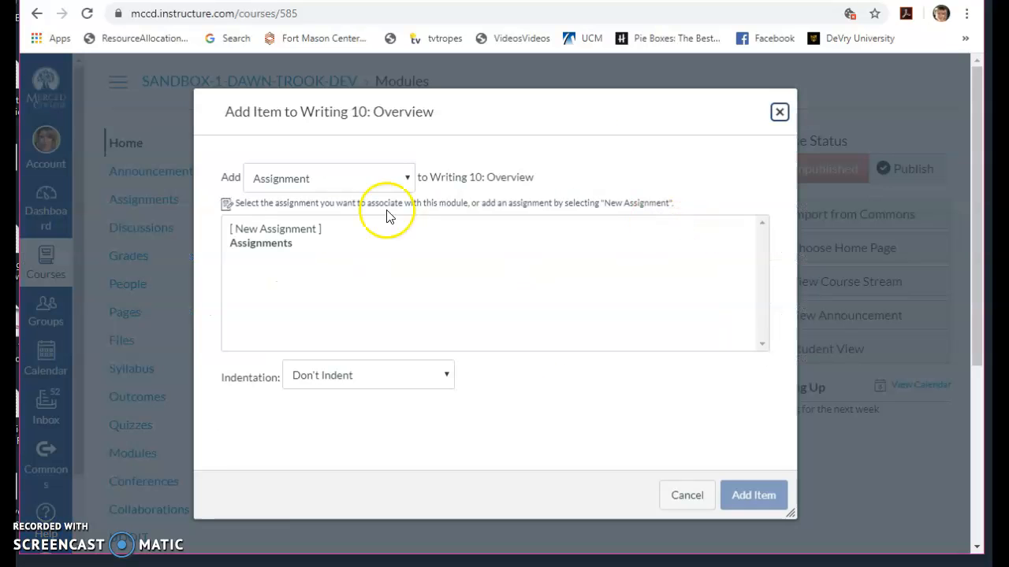
click(405, 180)
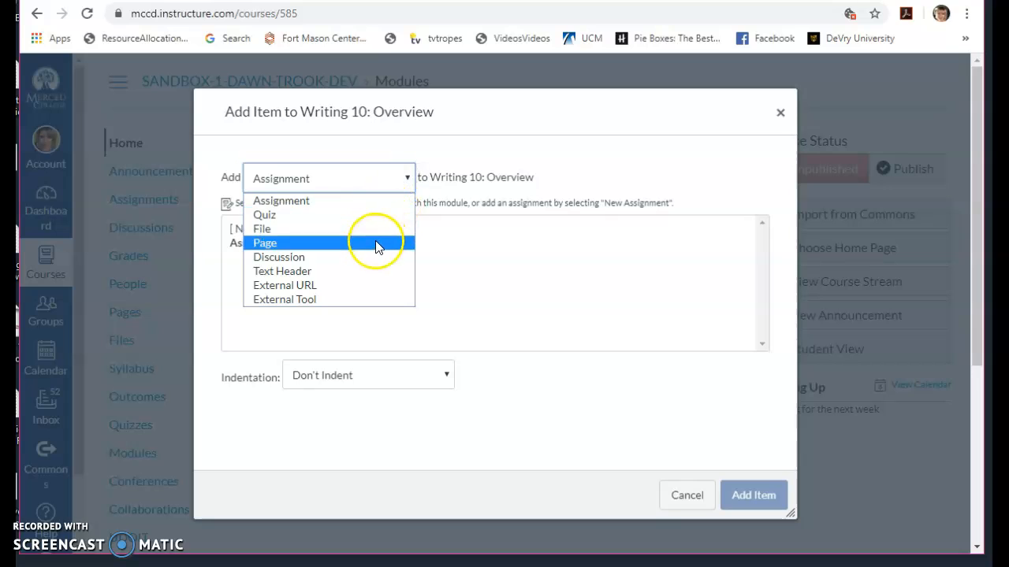
click(376, 243)
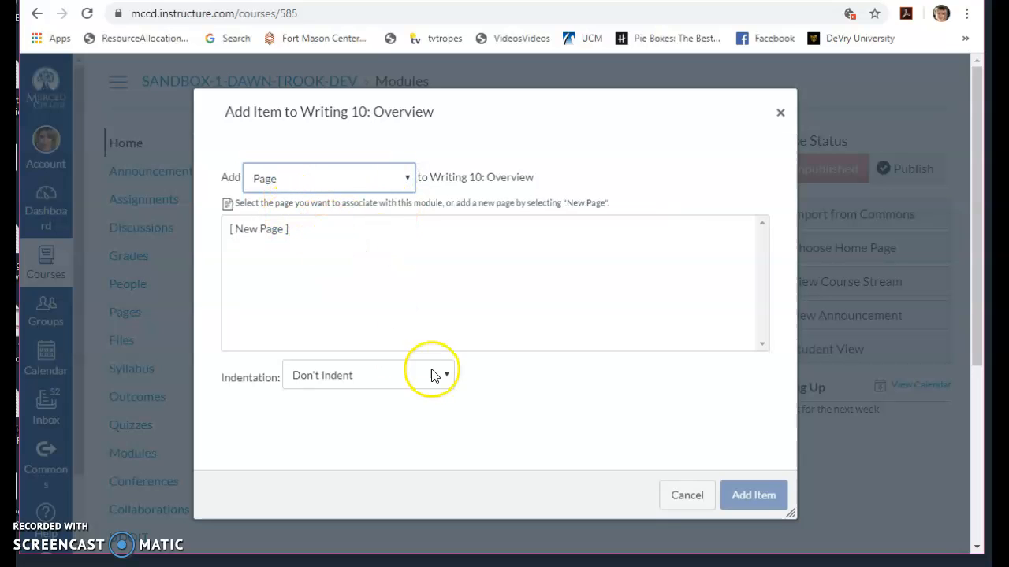
click(260, 228)
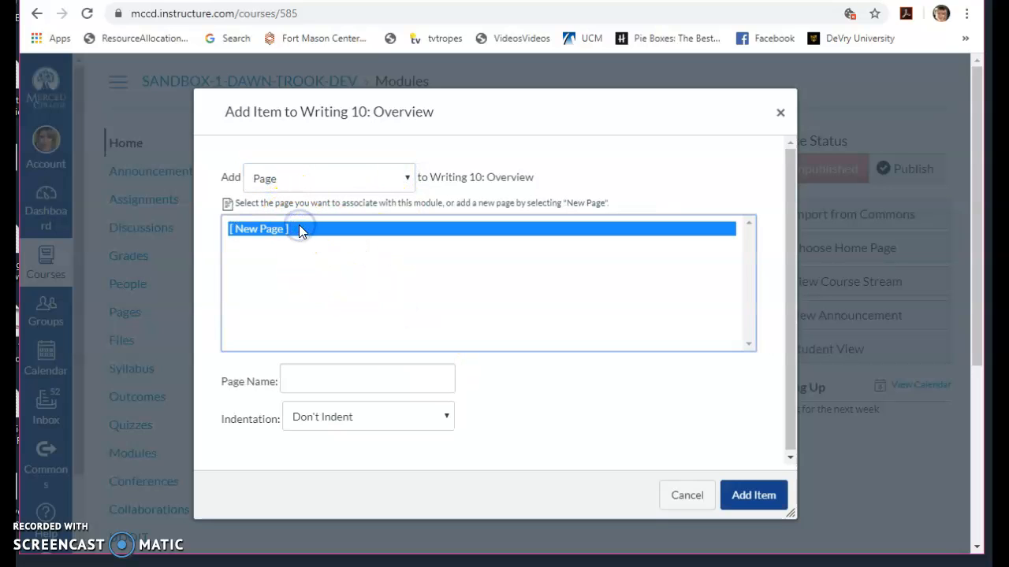
click(304, 377)
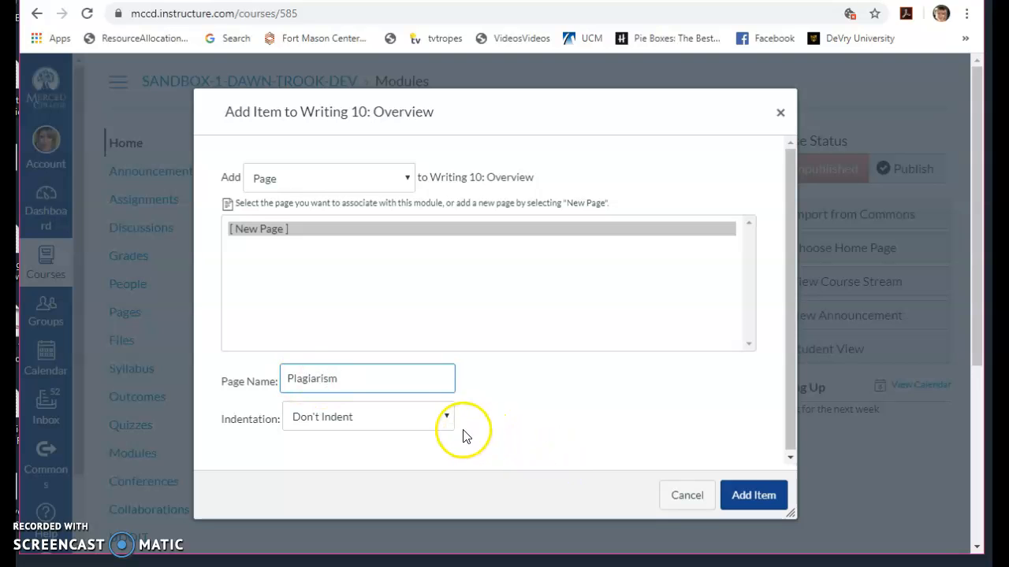
click(445, 419)
click(417, 453)
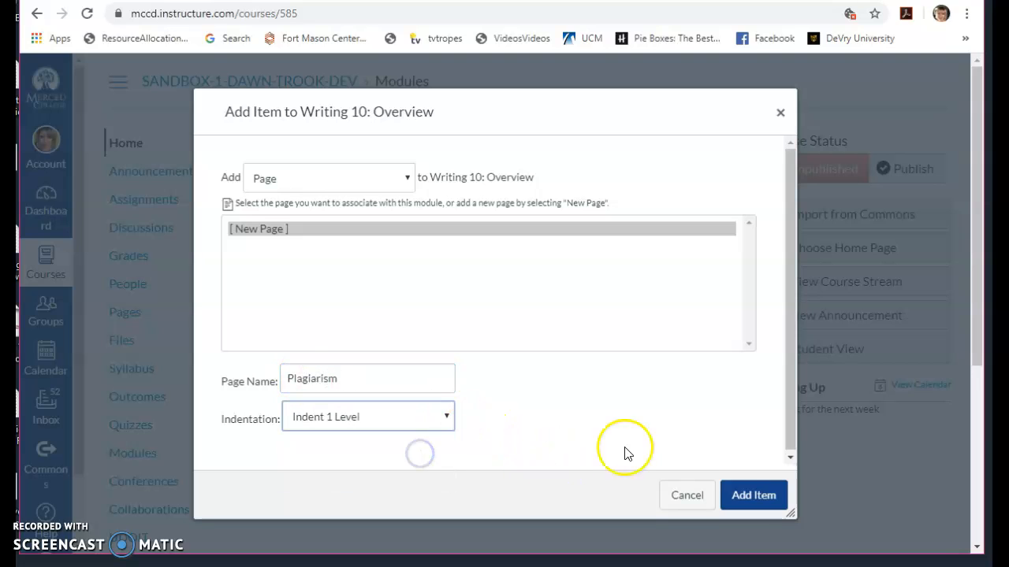
click(754, 498)
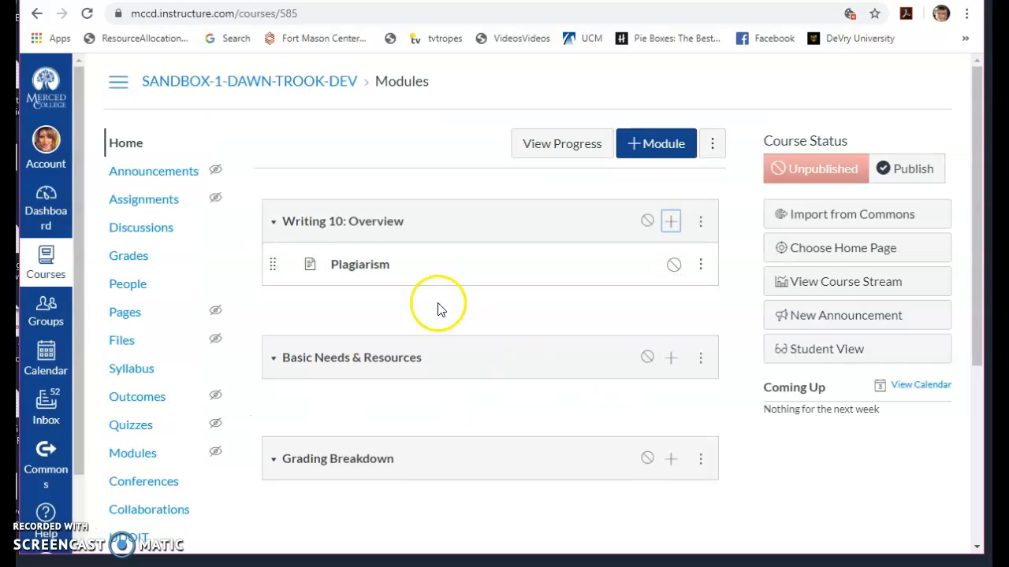
- Move the Plagiarism page from Writing 10: Overview into the Grading Breakdown module
drag(272, 264, 271, 466)
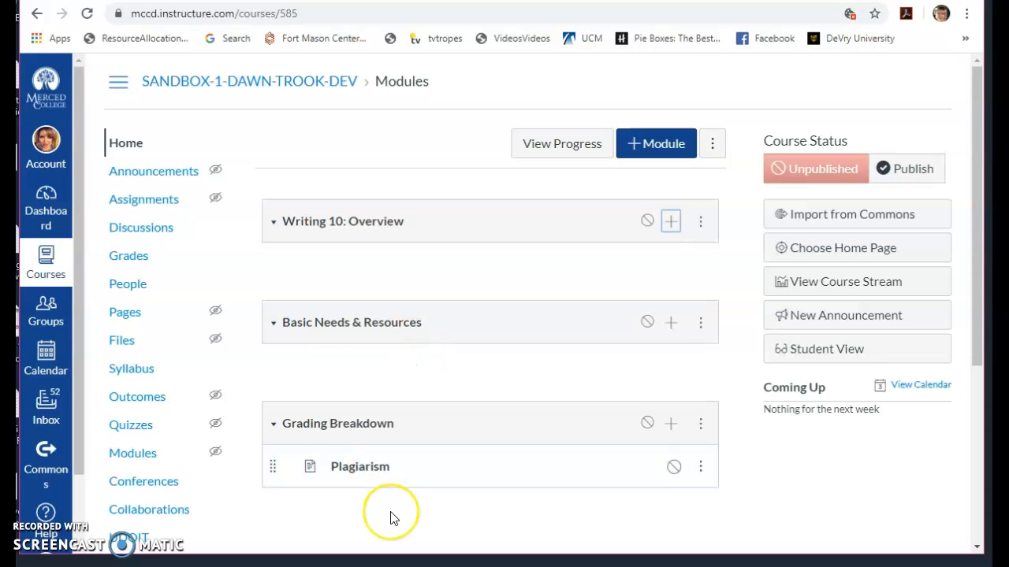
scroll(392, 517, down, 1)
scroll(391, 517, down, 2)
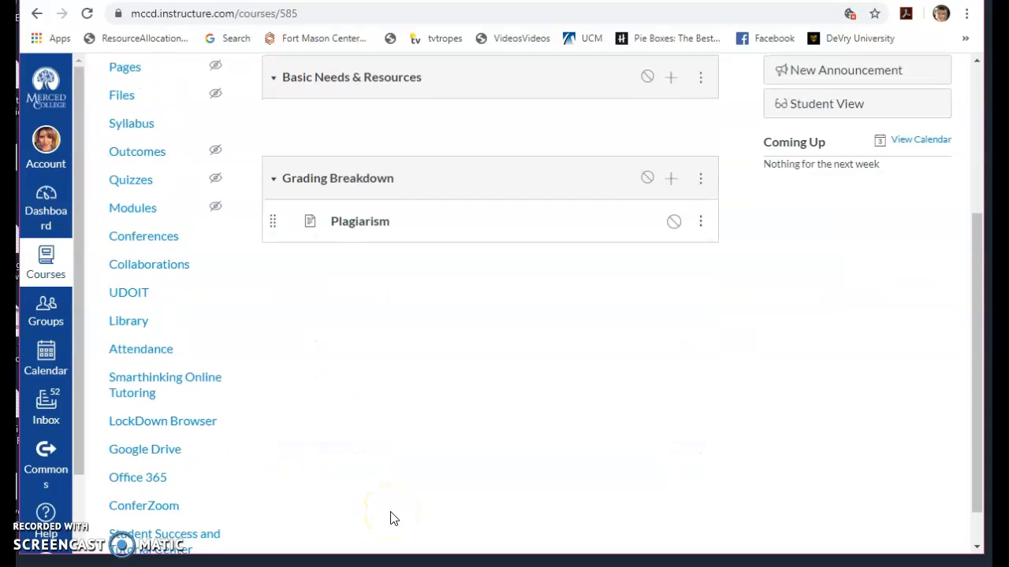
- Add a fourth module named "Unit 1: defining the problem"
drag(972, 300, 967, 170)
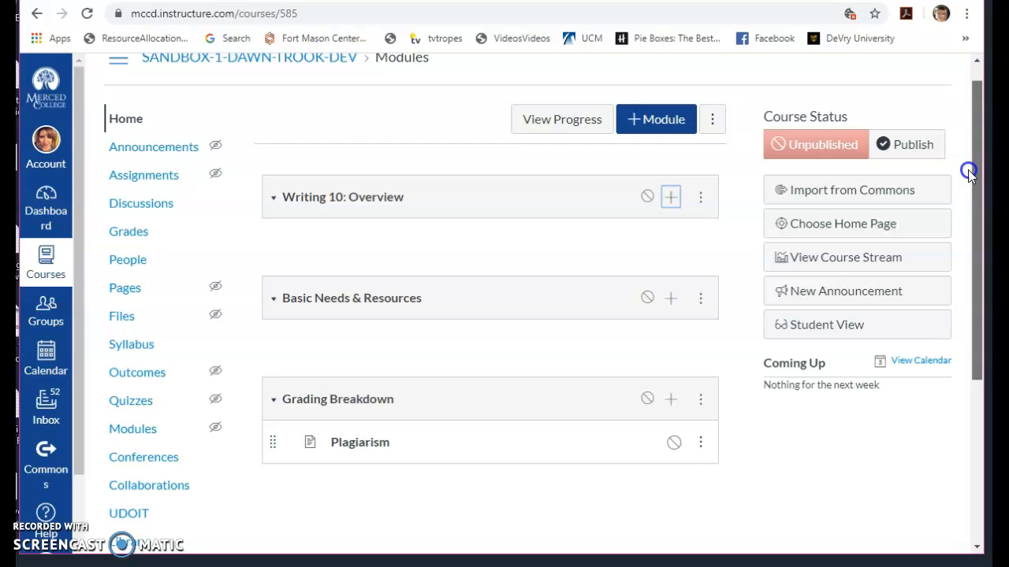
click(674, 126)
click(543, 230)
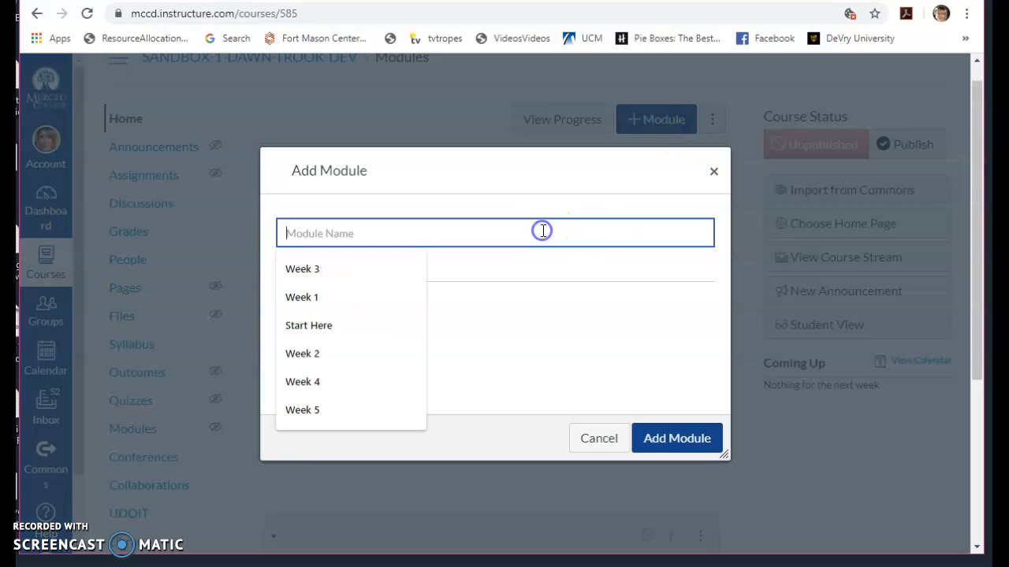
click(543, 230)
text(Unit 1: )
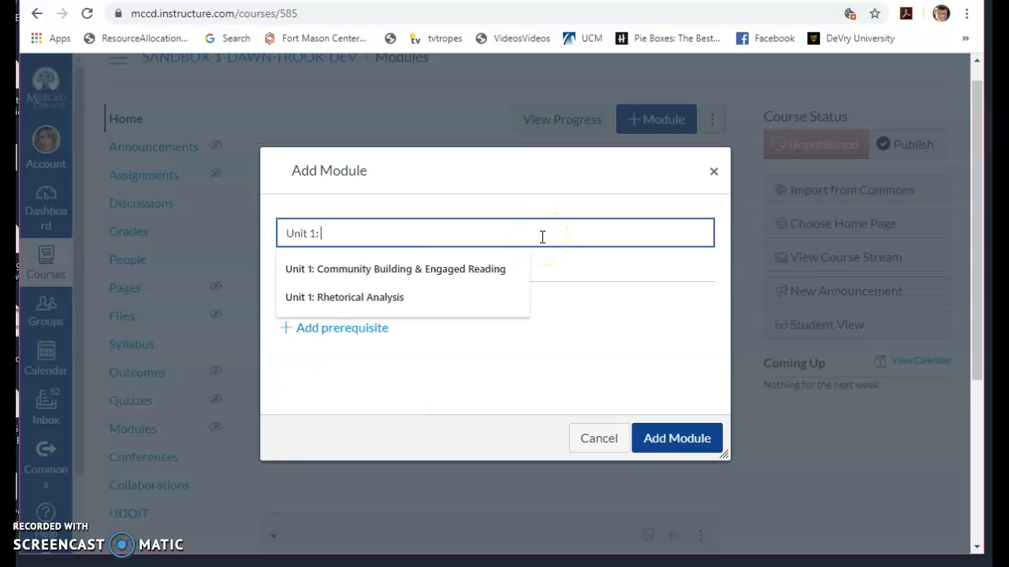
text(defining the problem)
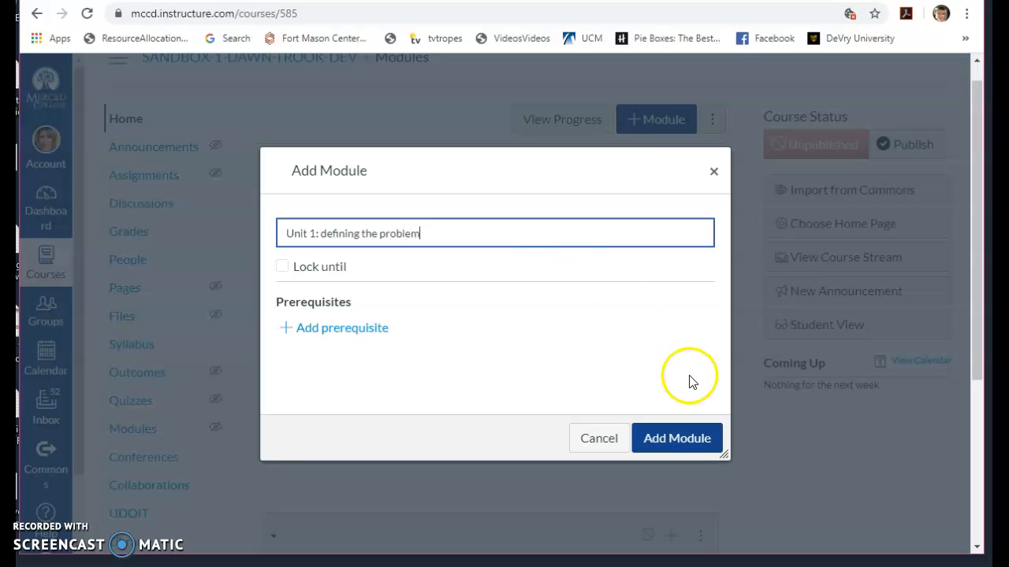
click(677, 431)
- Add a new page named "Brainstorm Draft Essay 1" to the Unit 1: defining the problem module, indented 1 level
scroll(618, 465, down, 4)
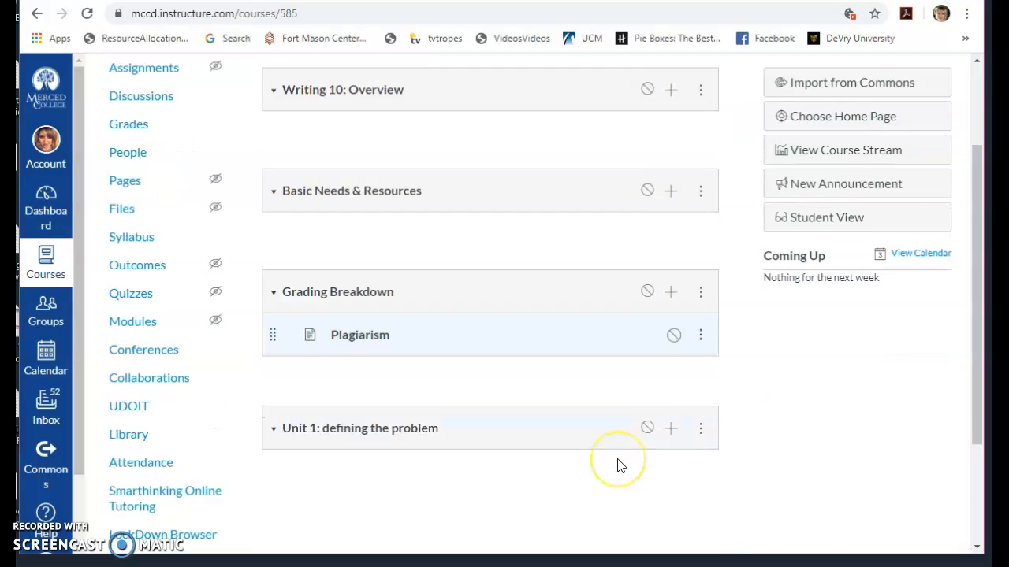
click(664, 268)
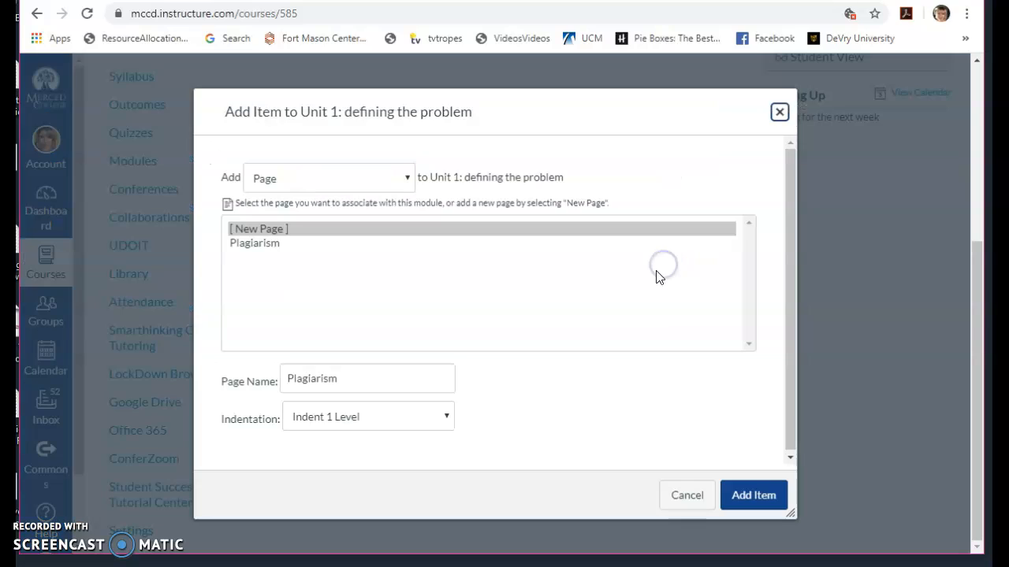
click(408, 379)
key(BackSpace)
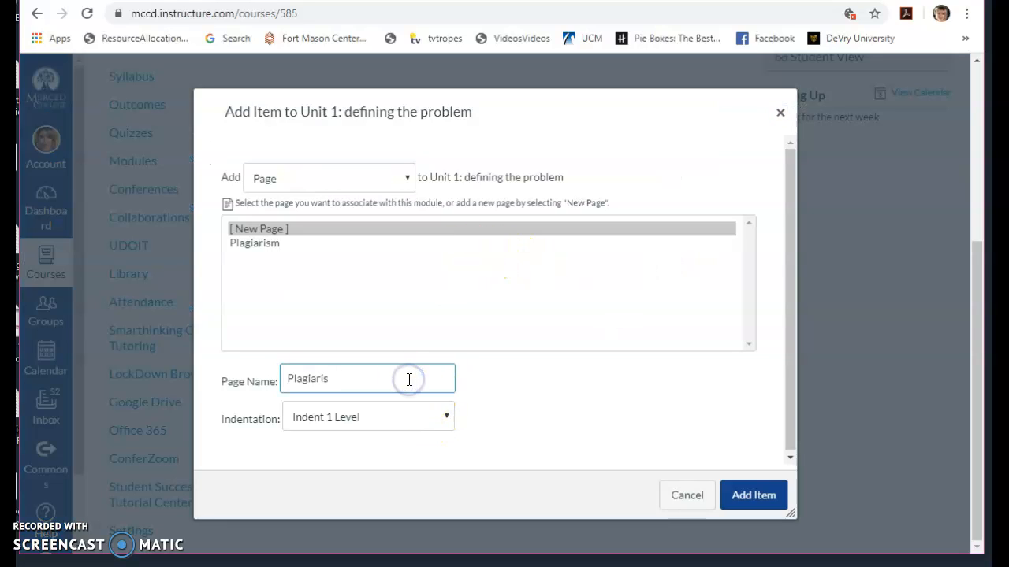
text(Brainstorm Draft Essay 1)
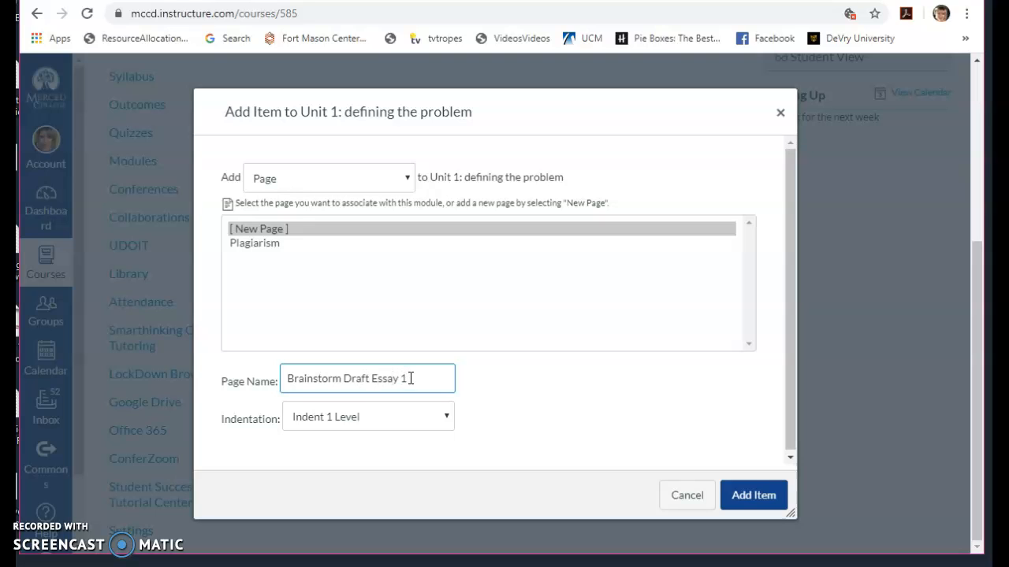
click(745, 493)
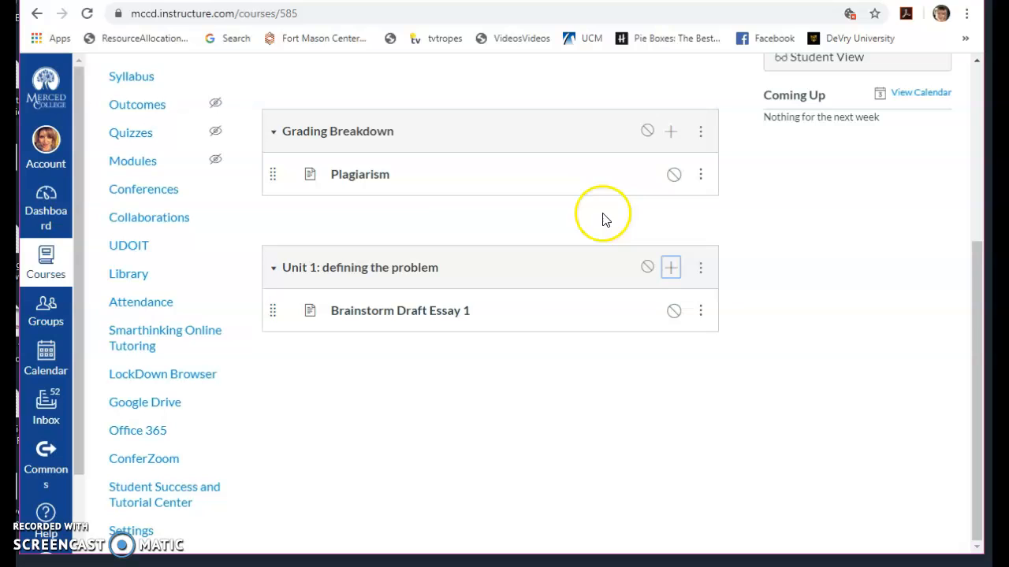
- Open the Brainstorm Draft Essay 1 page for editing and enter the body text "Why we brainstorm:"
click(437, 311)
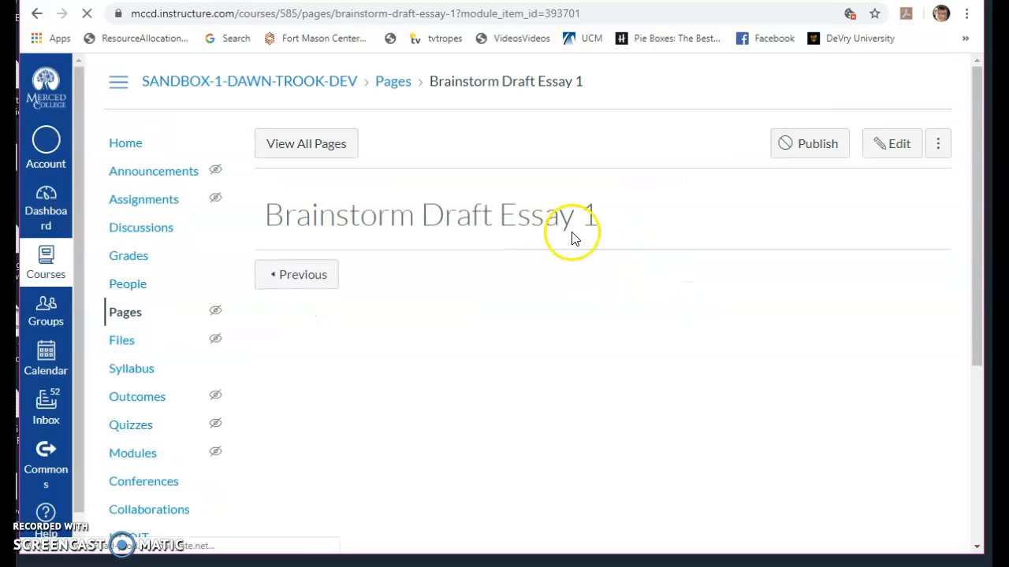
click(872, 146)
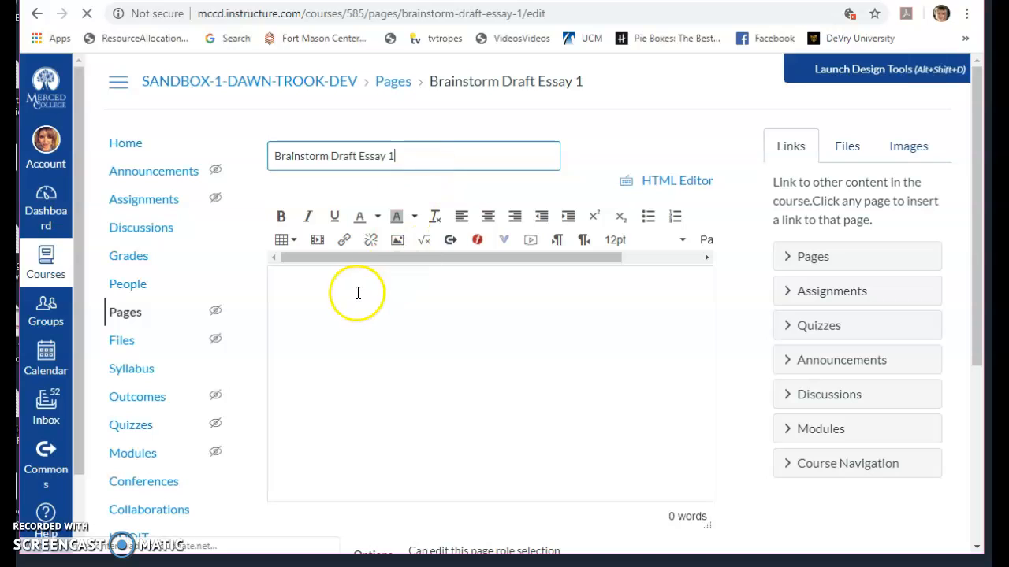
click(356, 286)
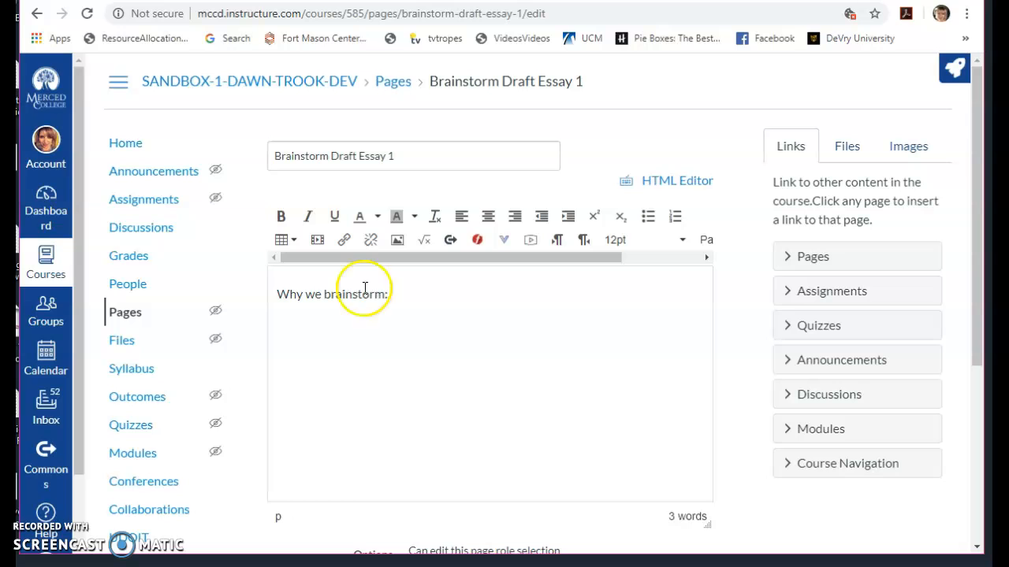
- Search Flickr Creative Commons for "brain" images from the page editor
click(904, 150)
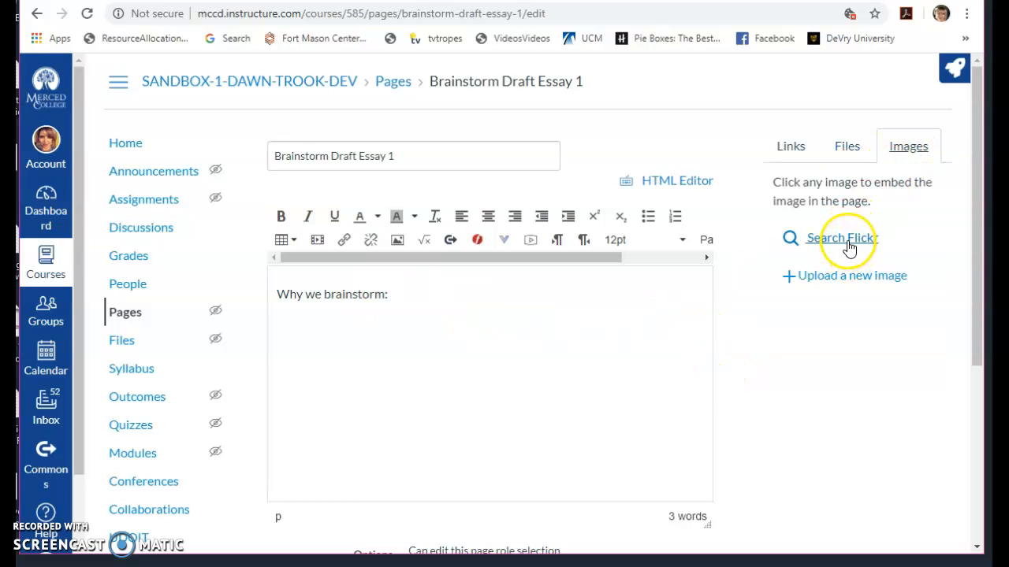
click(849, 246)
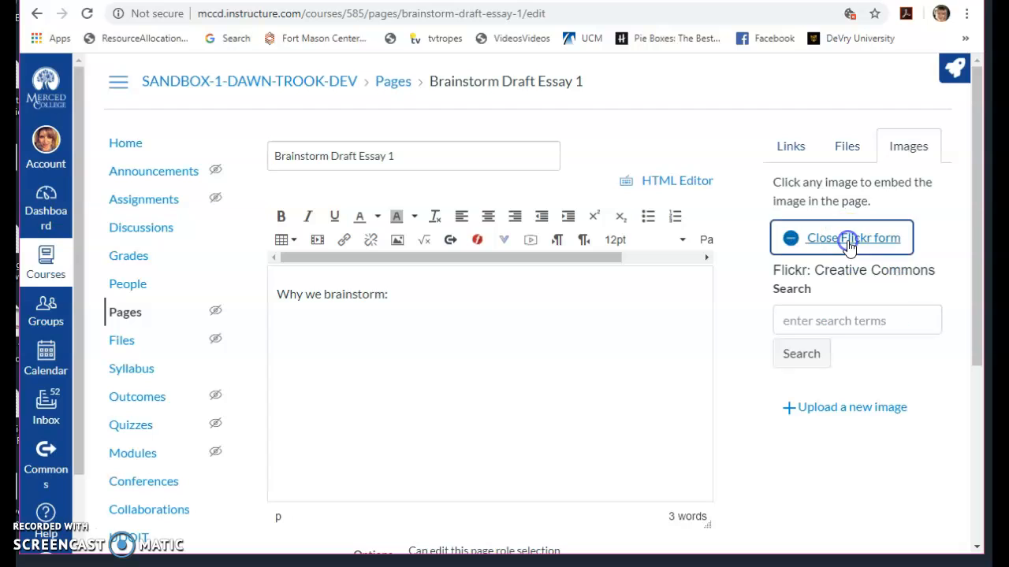
click(814, 322)
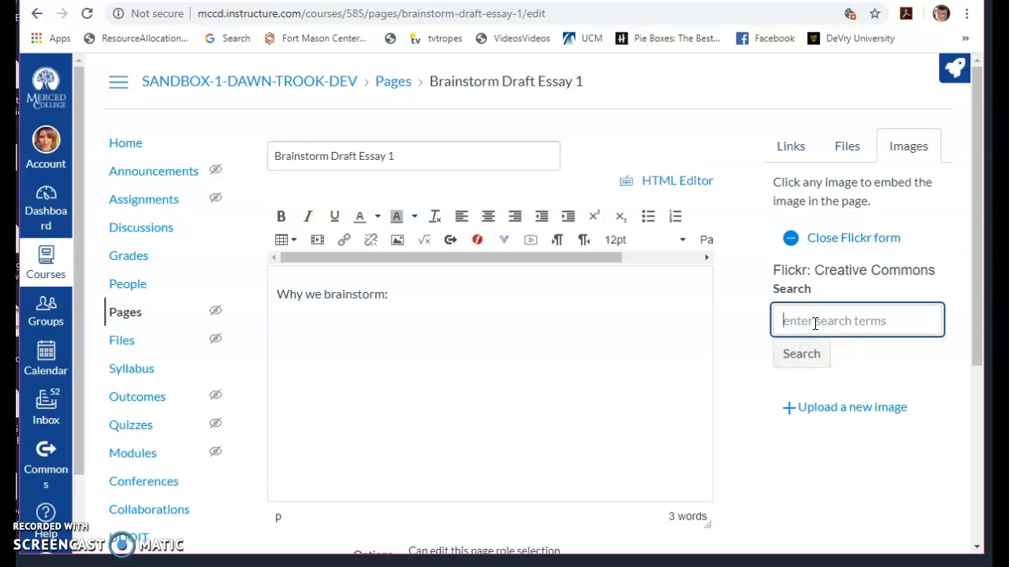
text(brain)
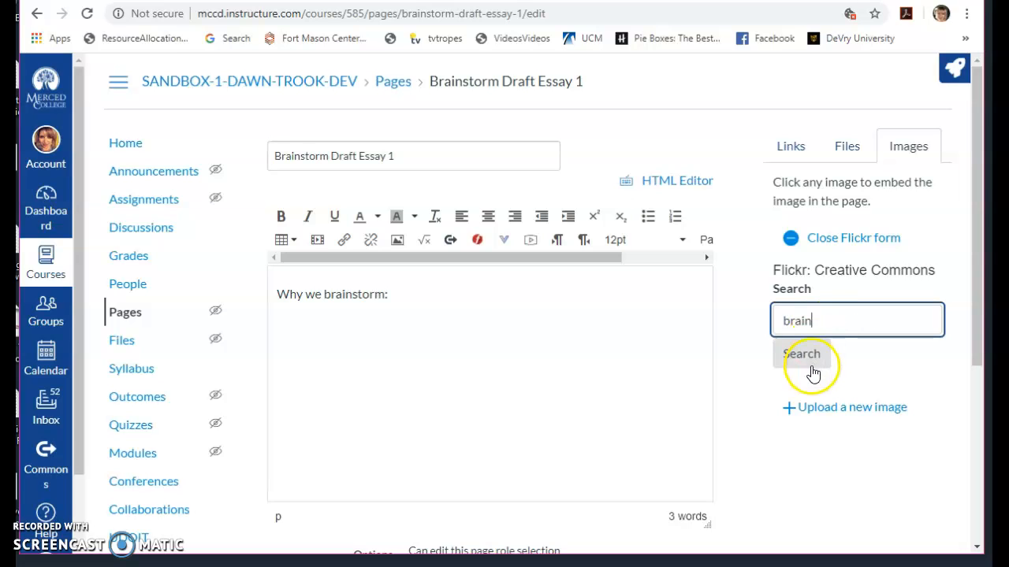
click(806, 355)
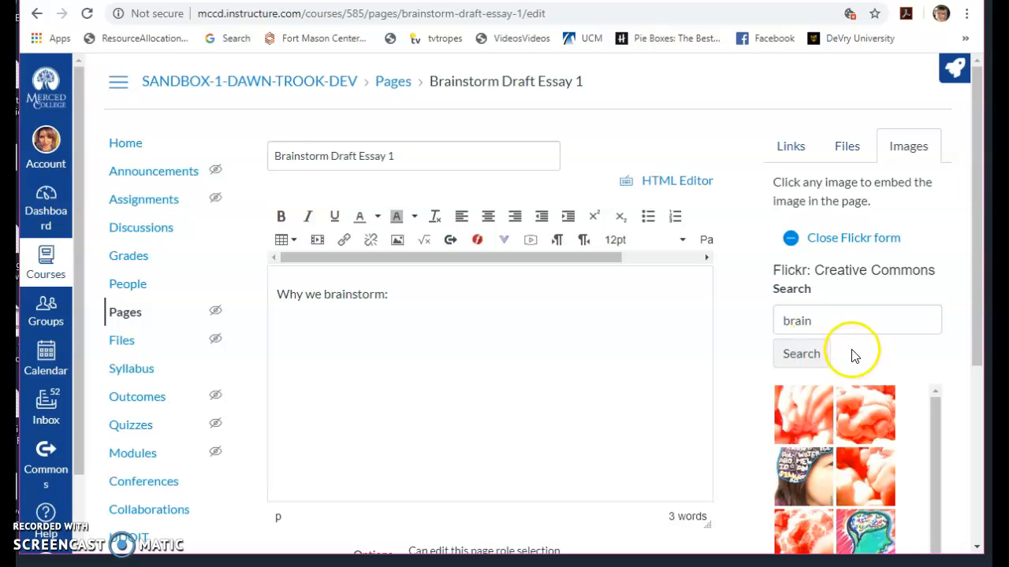
- Search Flickr for "idea" images instead and look through the thumbnails
click(831, 319)
key(BackSpace)
key(BackSpace)
key(BackSpace)
key(BackSpace)
key(BackSpace)
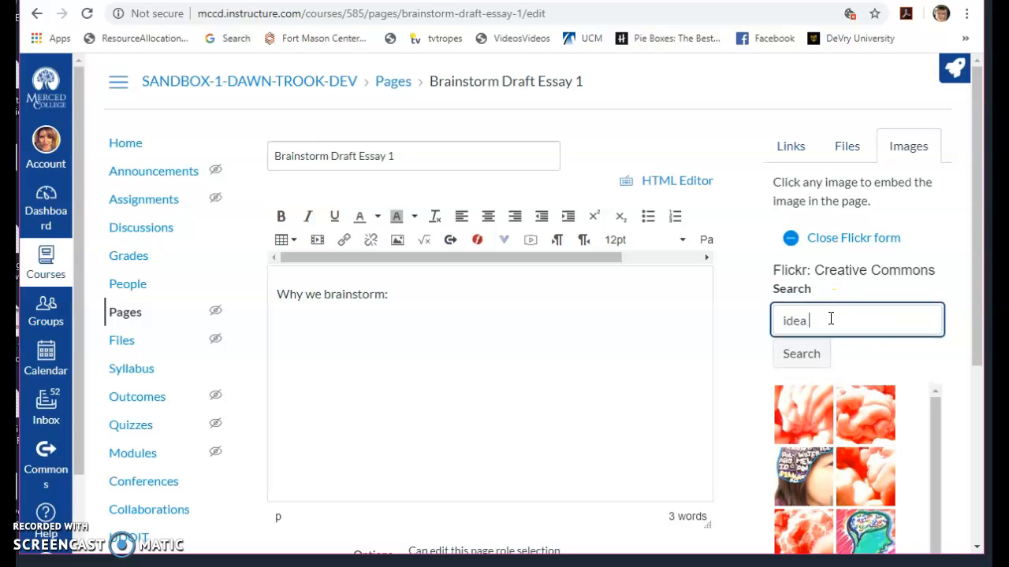
text(idea)
click(802, 354)
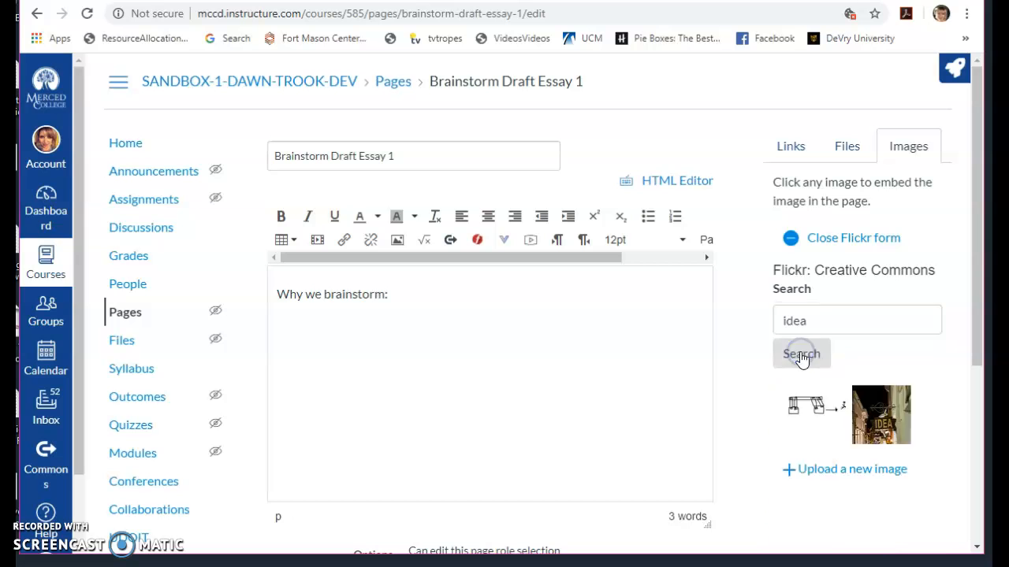
scroll(891, 379, down, 1)
scroll(890, 379, down, 3)
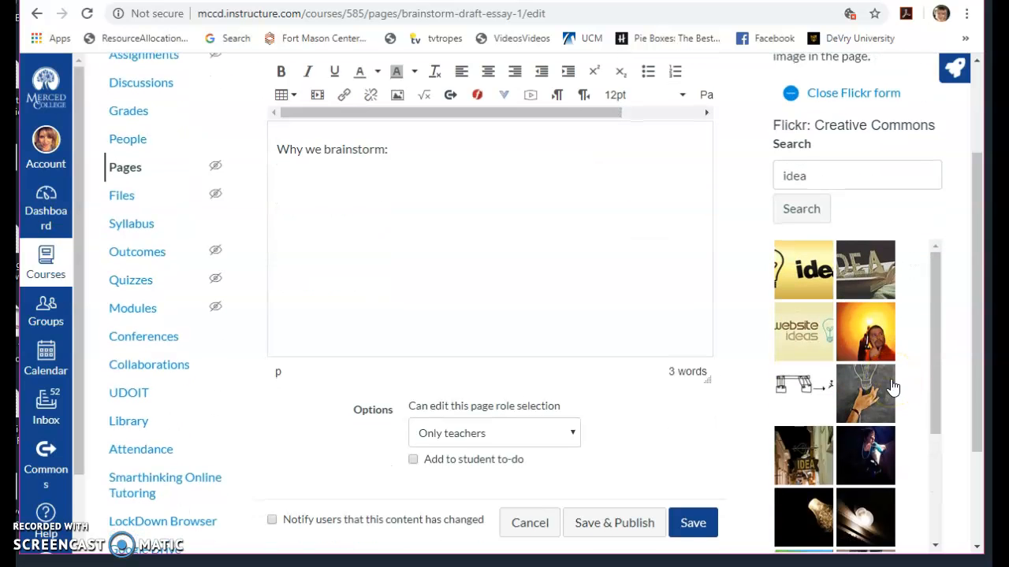
scroll(890, 379, up, 4)
- Search Flickr for "brainstorm" and embed the photo of coloured sticky notes on paper after the body text
click(814, 320)
key(BackSpace)
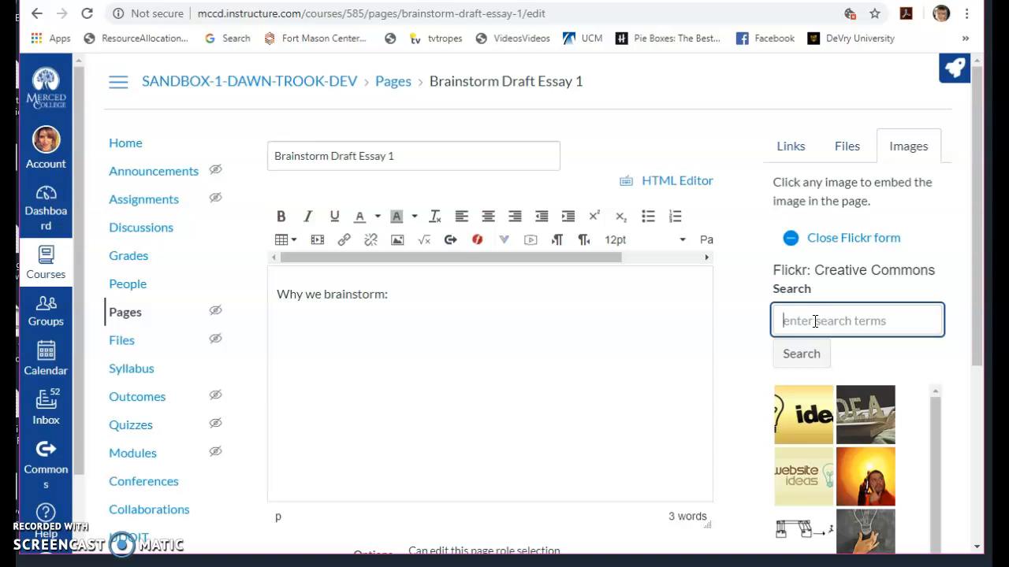
key(BackSpace)
key(BackSpace)
text(rainstorm)
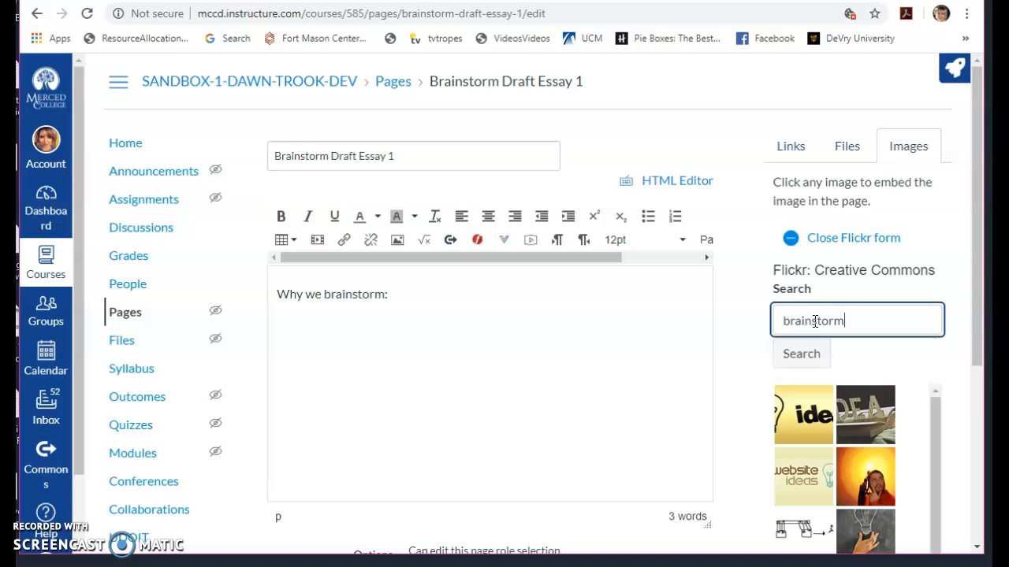
click(802, 353)
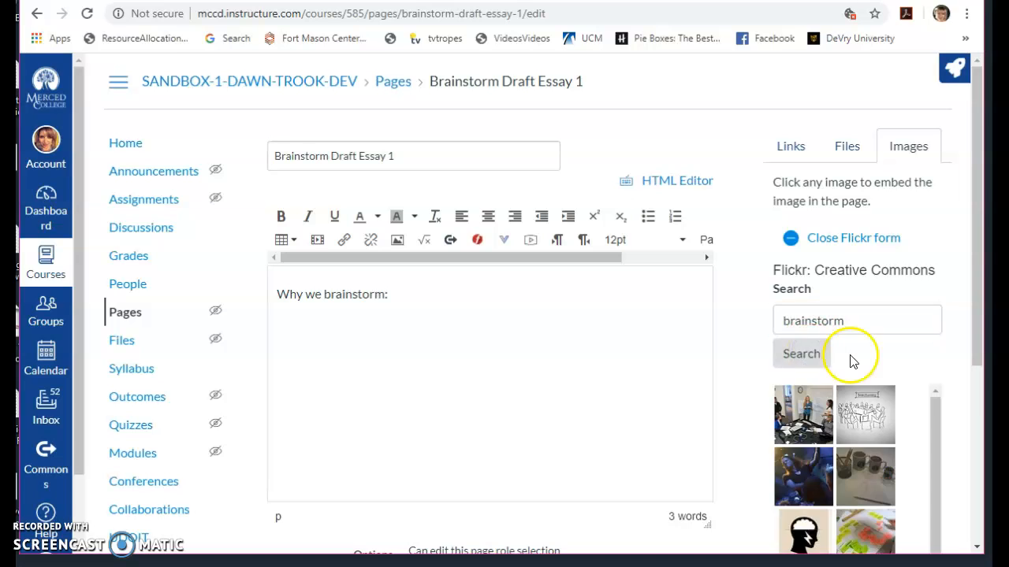
scroll(918, 430, down, 5)
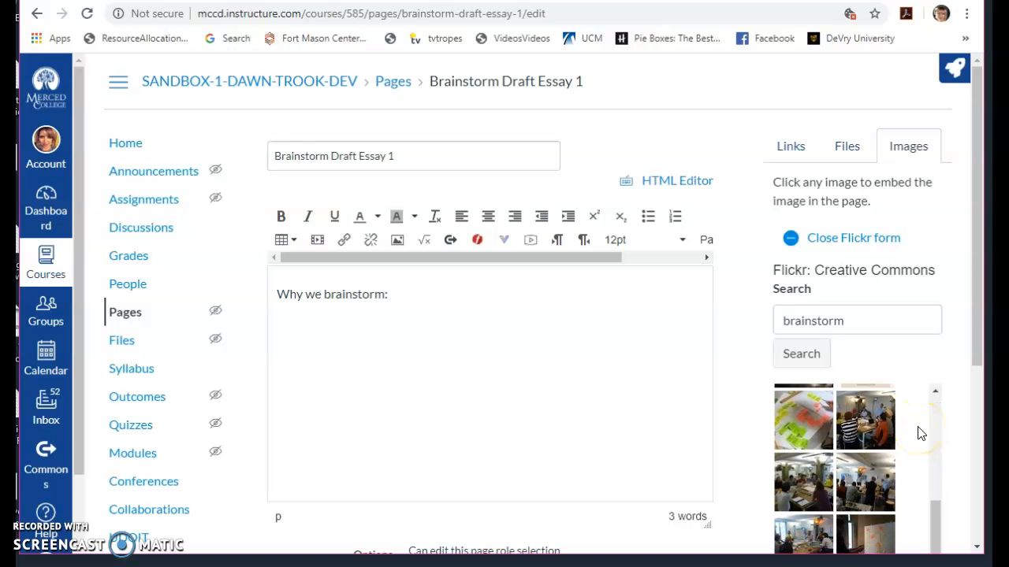
scroll(918, 431, up, 1)
click(812, 495)
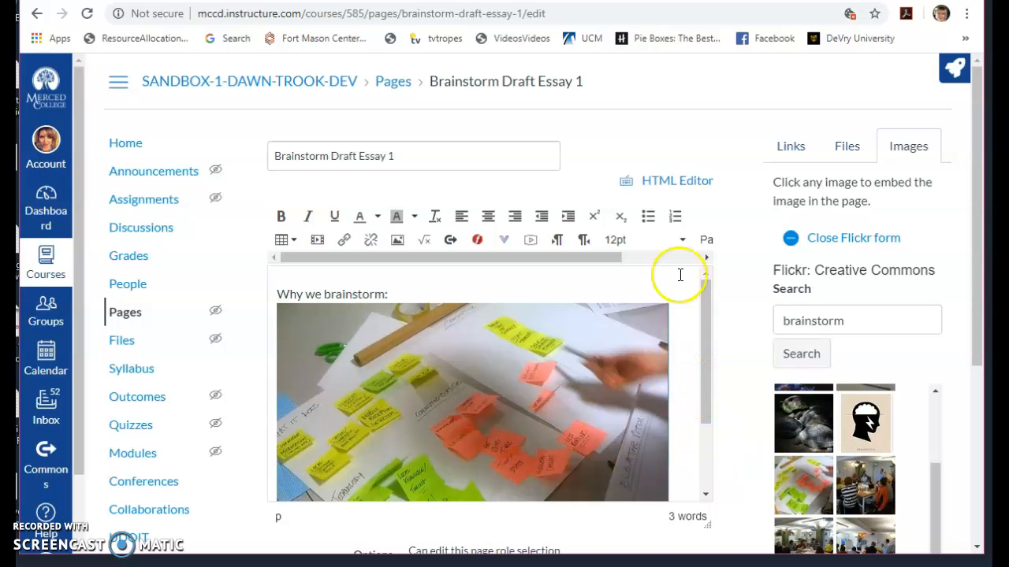
- Shrink the embedded sticky-notes photo so it fits beside the "Why we brainstorm:" text
drag(664, 309, 476, 327)
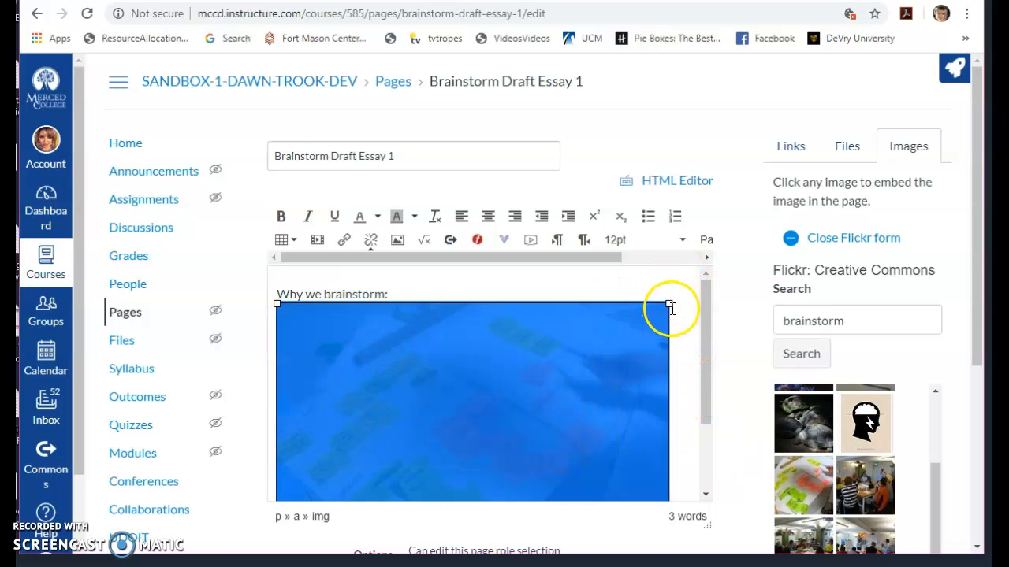
drag(668, 305, 525, 355)
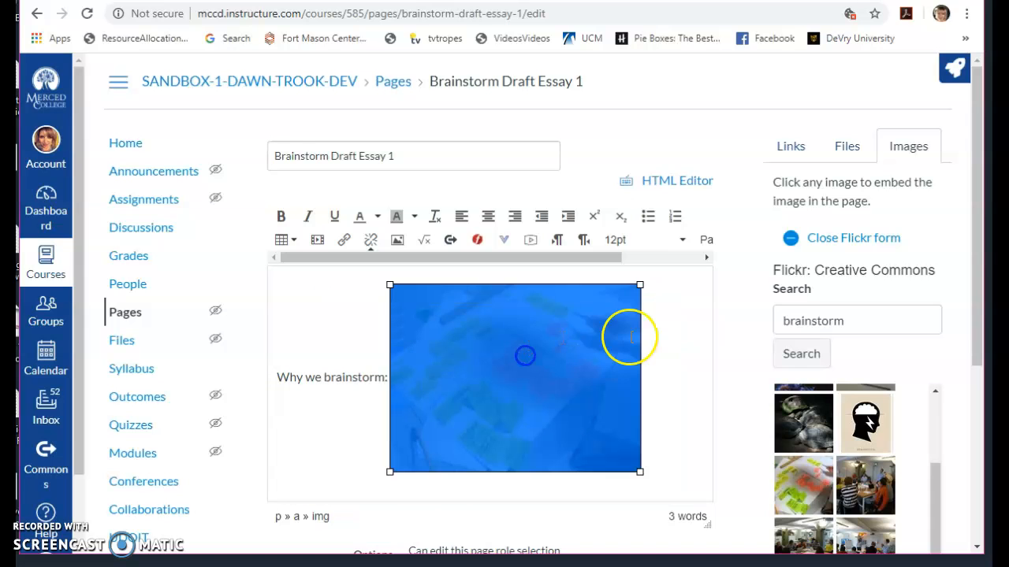
click(685, 351)
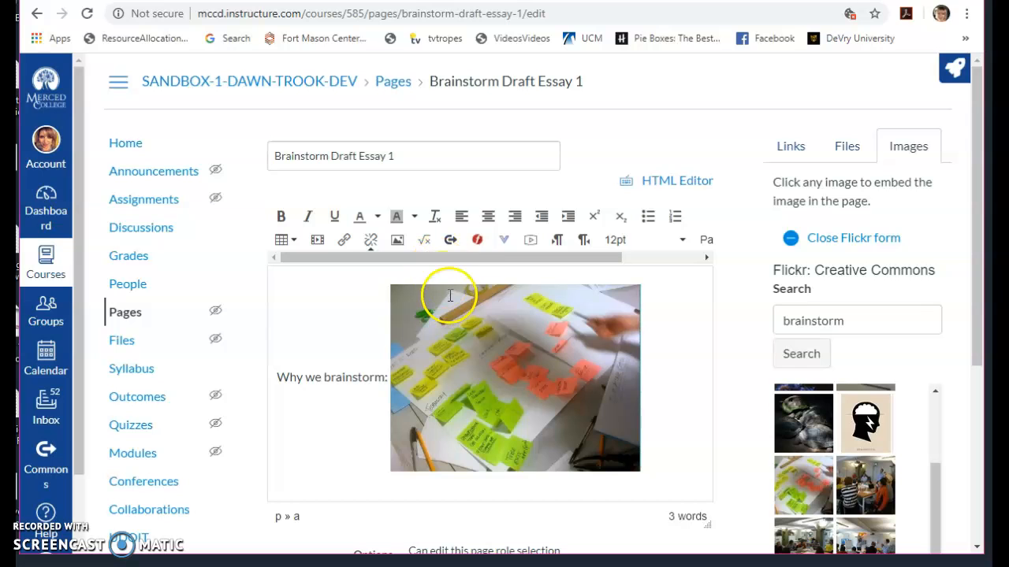
- Look at the options for uploading an audio or video file to the page, then close them without adding media
click(531, 239)
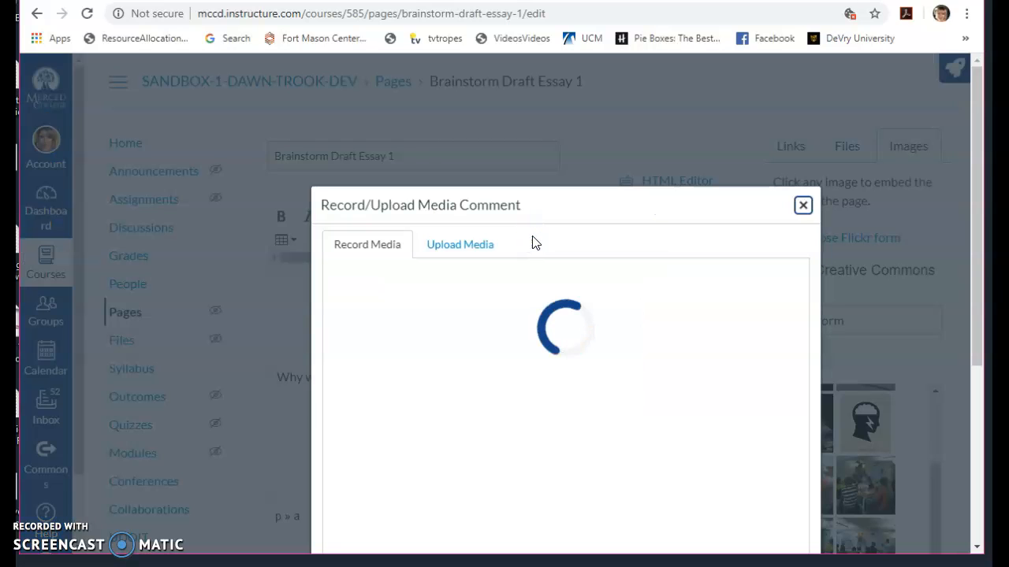
click(463, 244)
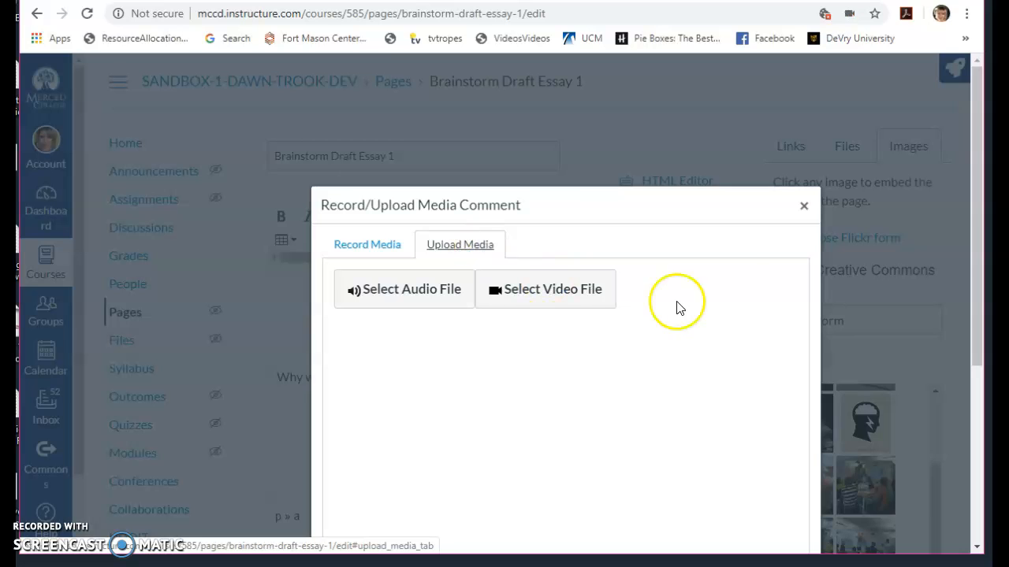
click(803, 206)
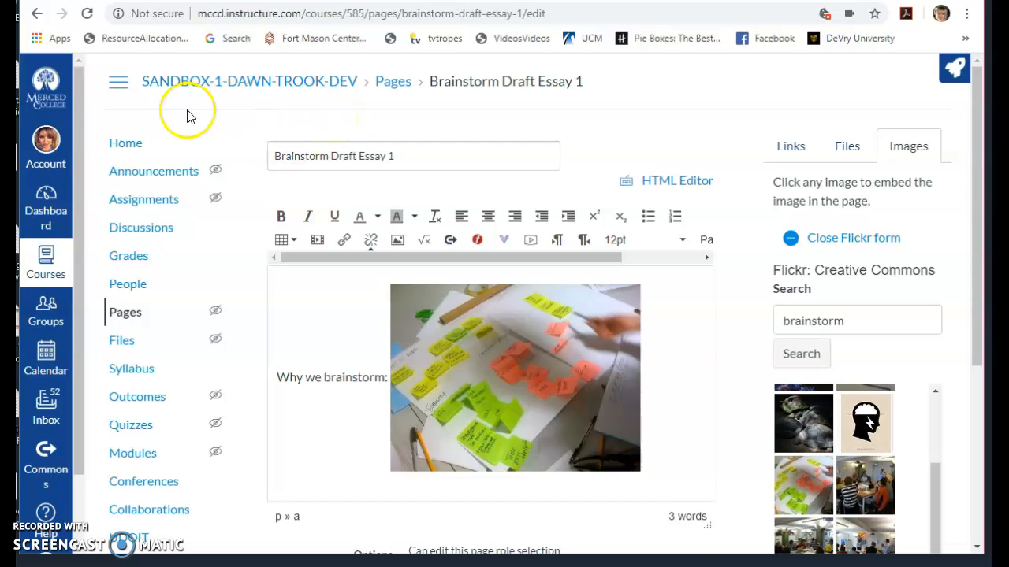
- Leave the page editor without saving the changes and return to the course home page's module list
click(128, 142)
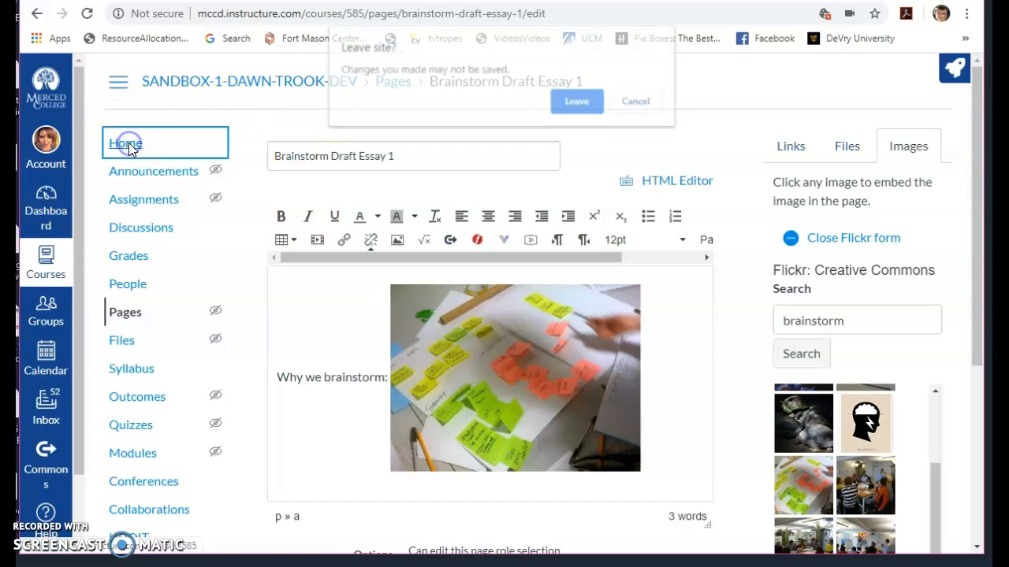
click(575, 102)
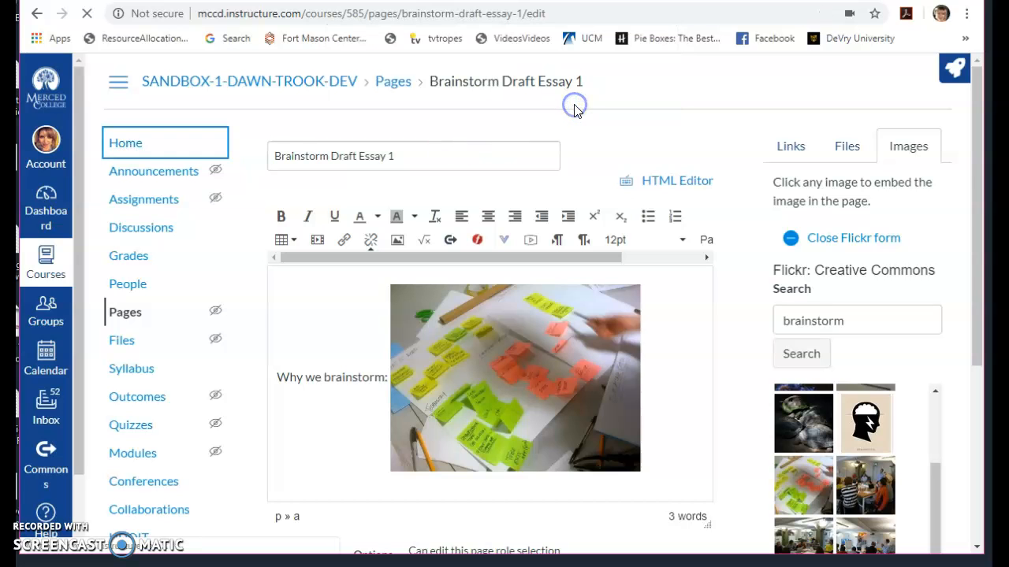
click(139, 143)
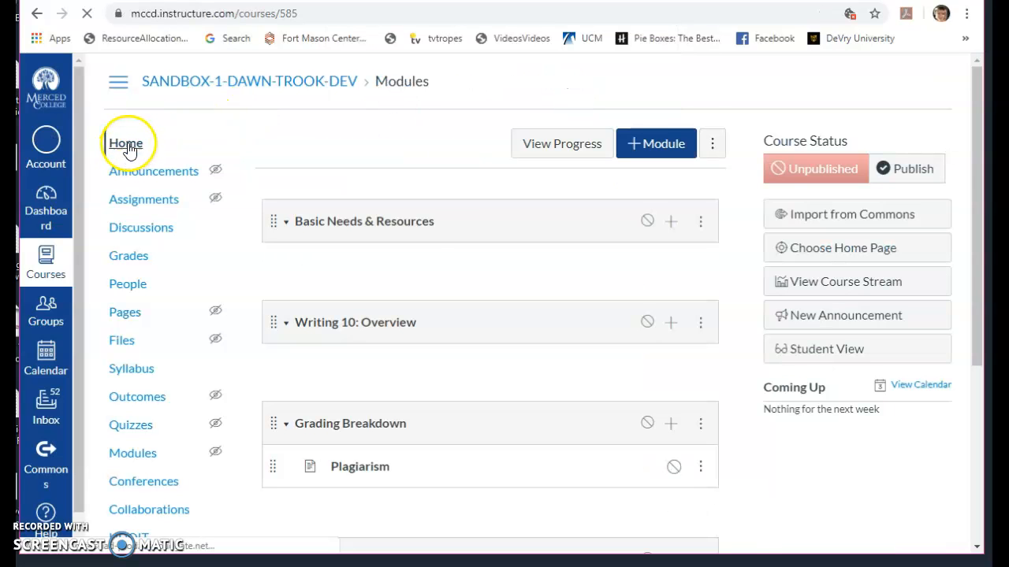
scroll(457, 397, down, 3)
scroll(457, 396, up, 3)
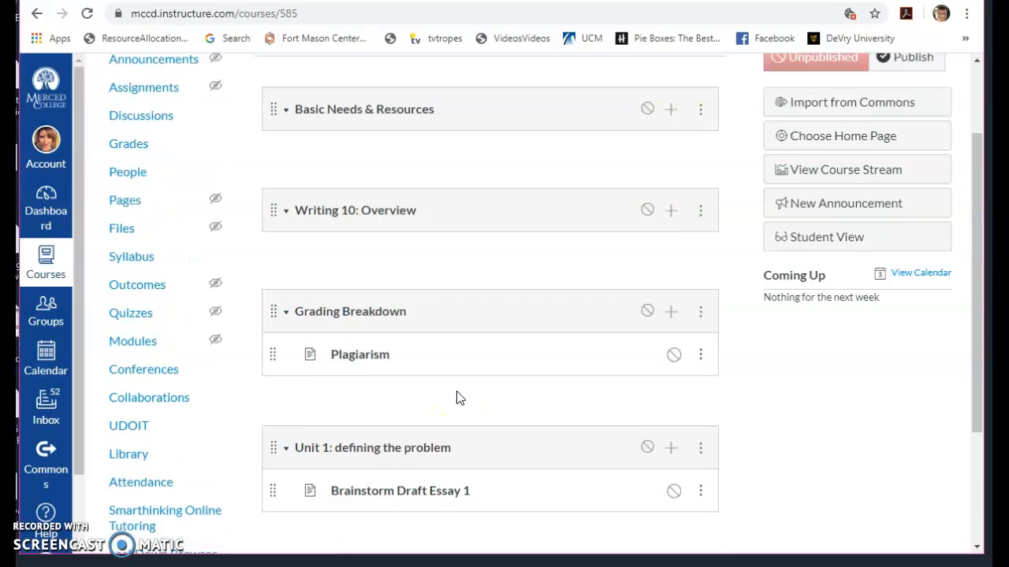
- Start a new course announcement and title it with the suggested "Extra Credit Events/Cool Things on Campus"
click(184, 174)
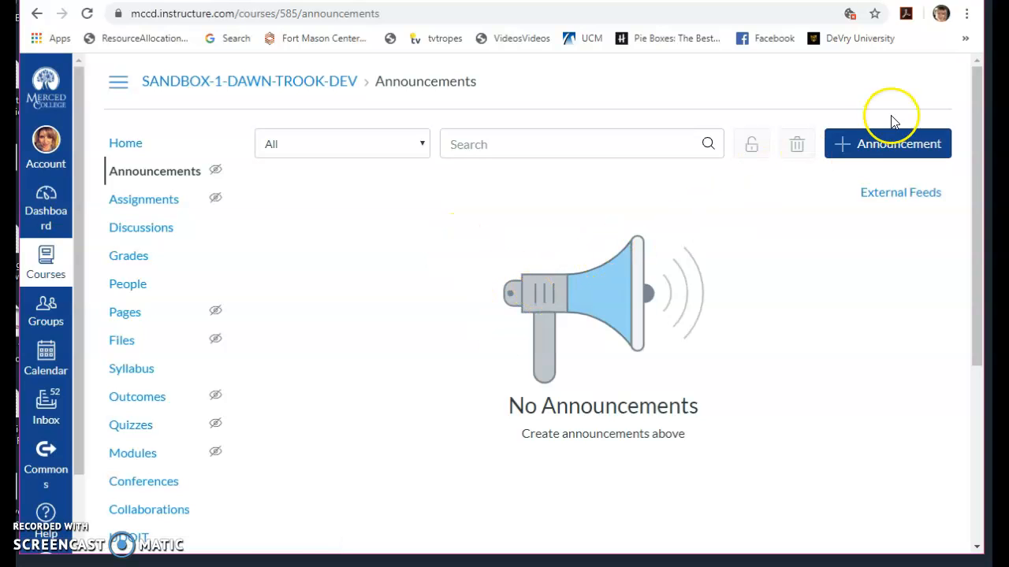
click(859, 145)
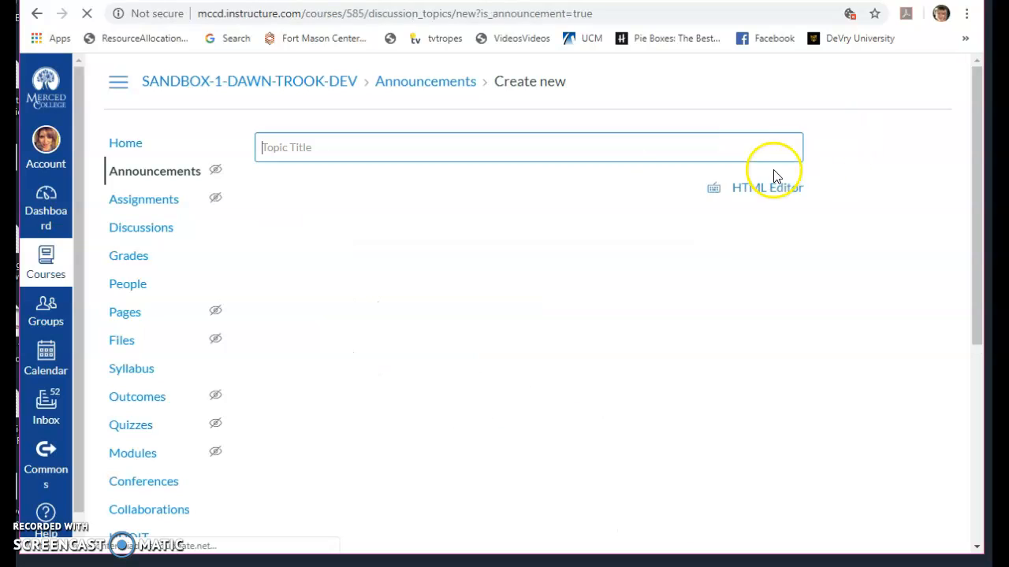
click(654, 148)
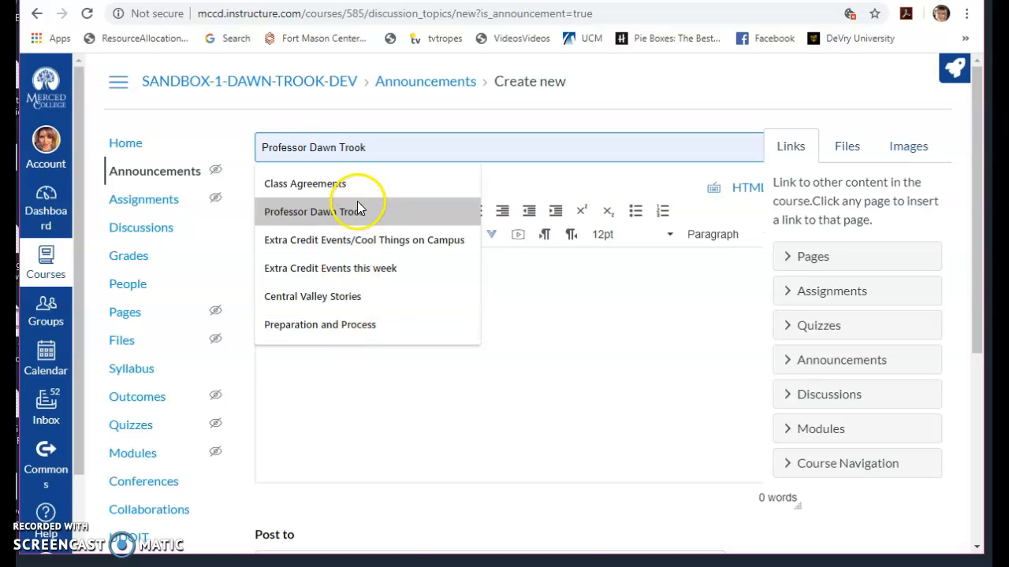
click(358, 236)
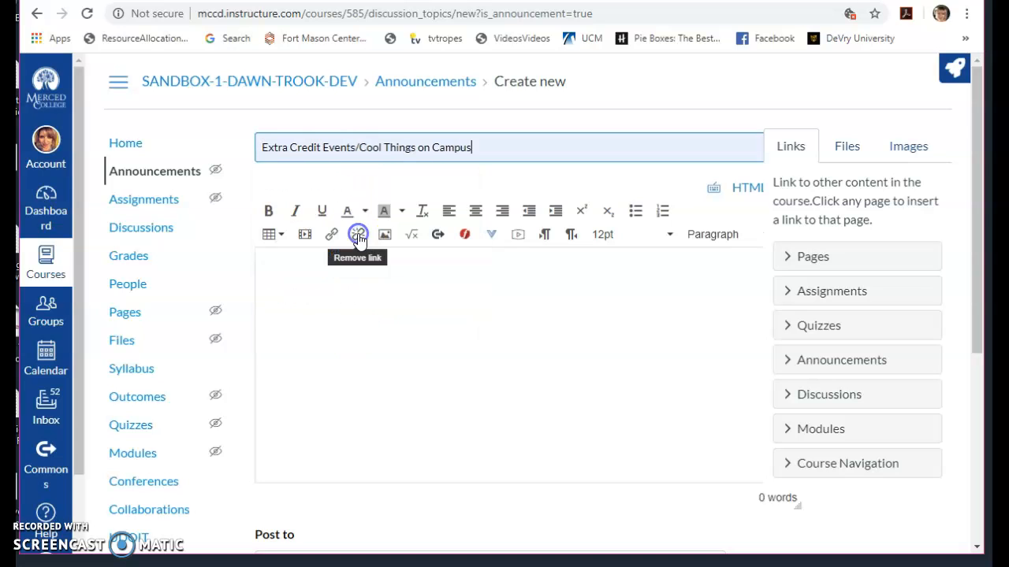
- Write "There is nothing to do on campus, so watch one of these movies:" as the announcement body, and enable user comments and delayed posting
click(314, 268)
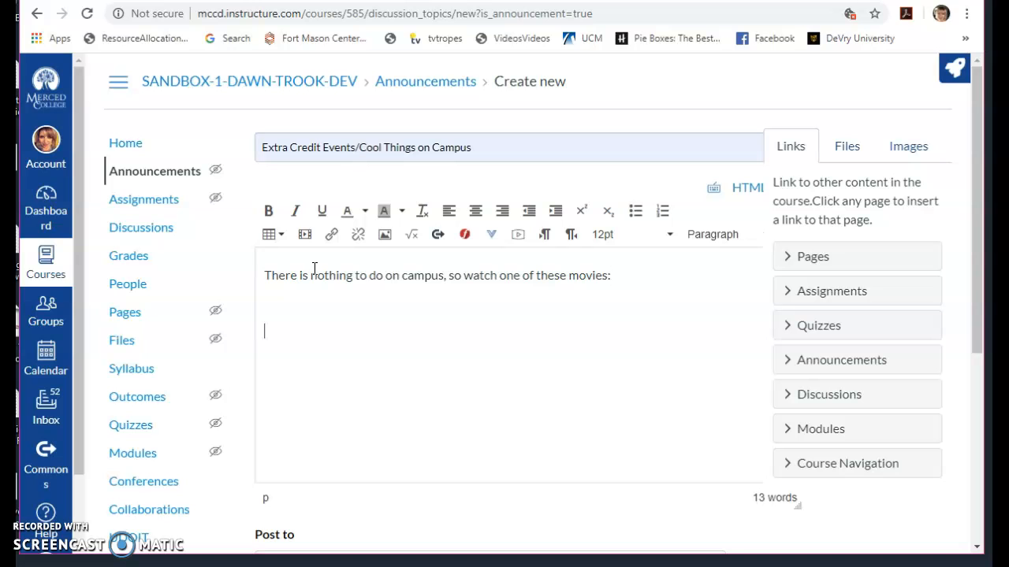
drag(974, 260, 975, 410)
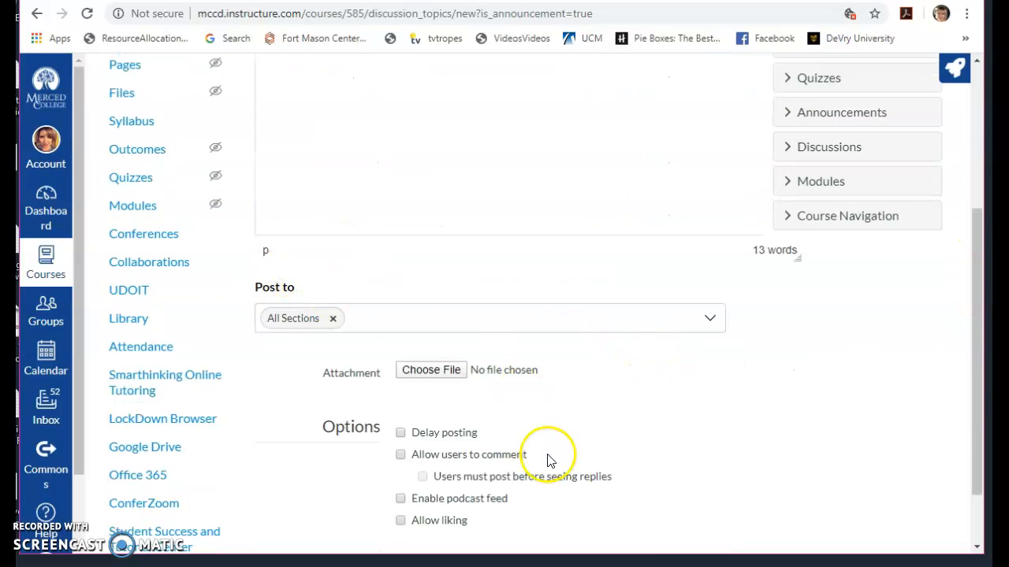
click(400, 455)
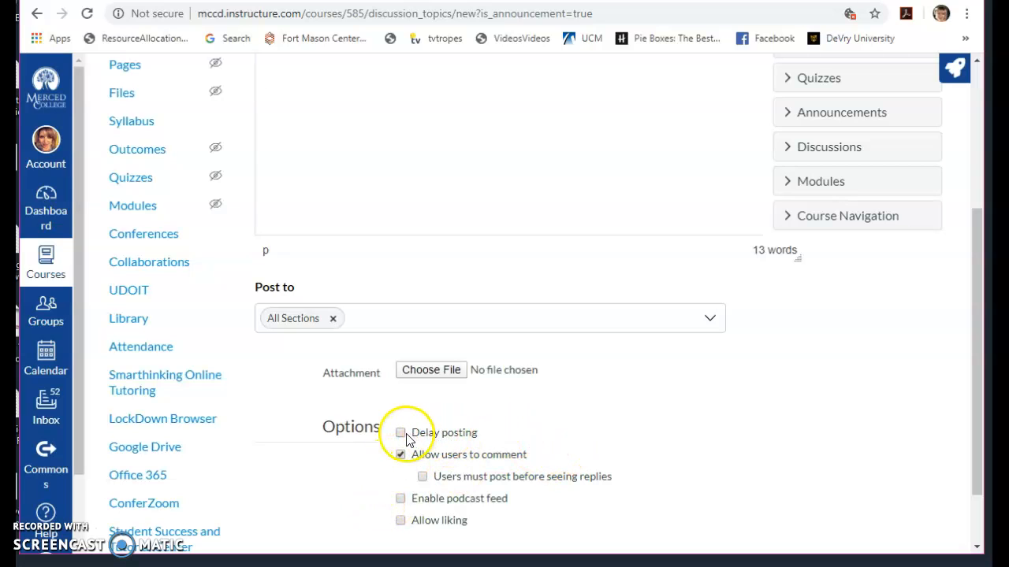
scroll(608, 441, down, 1)
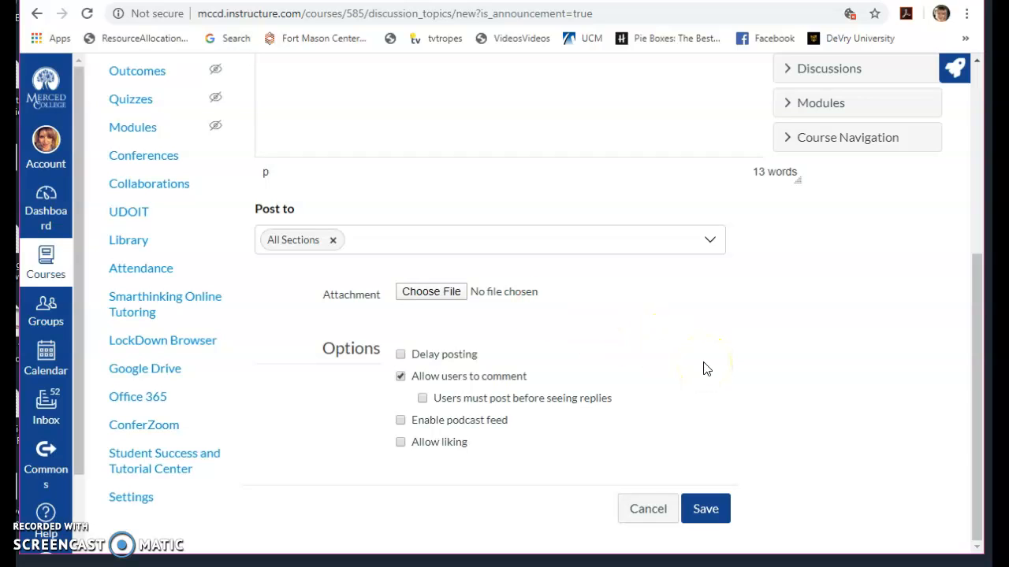
click(400, 354)
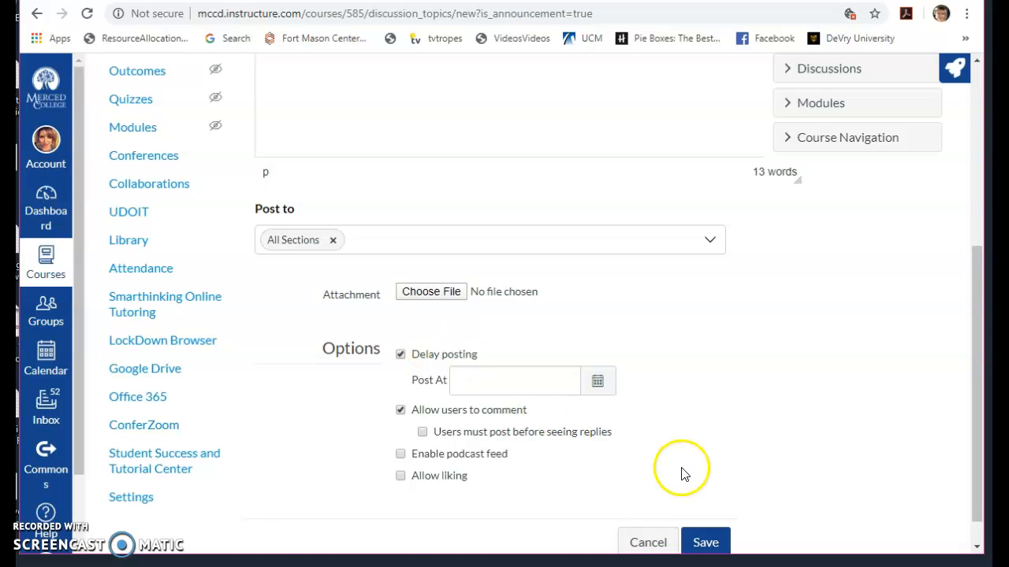
scroll(683, 471, down, 1)
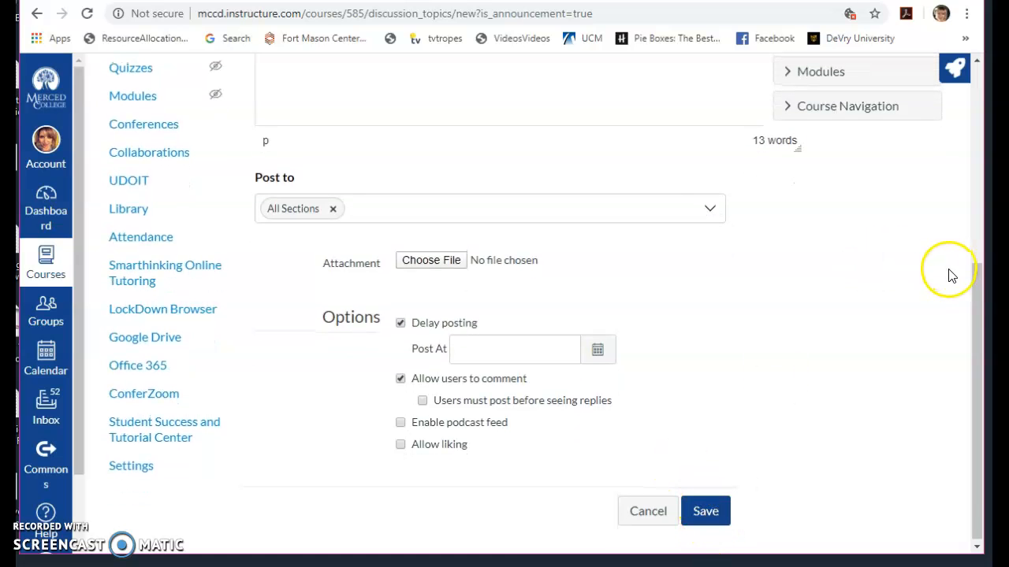
- Leave the new announcement without saving it and return to the course home page
drag(975, 288, 948, 106)
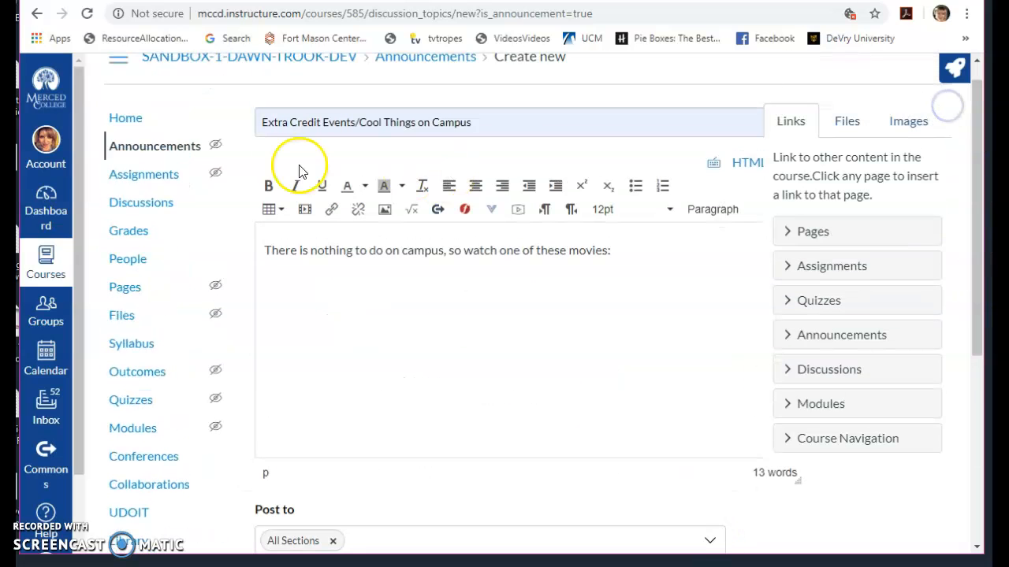
click(128, 117)
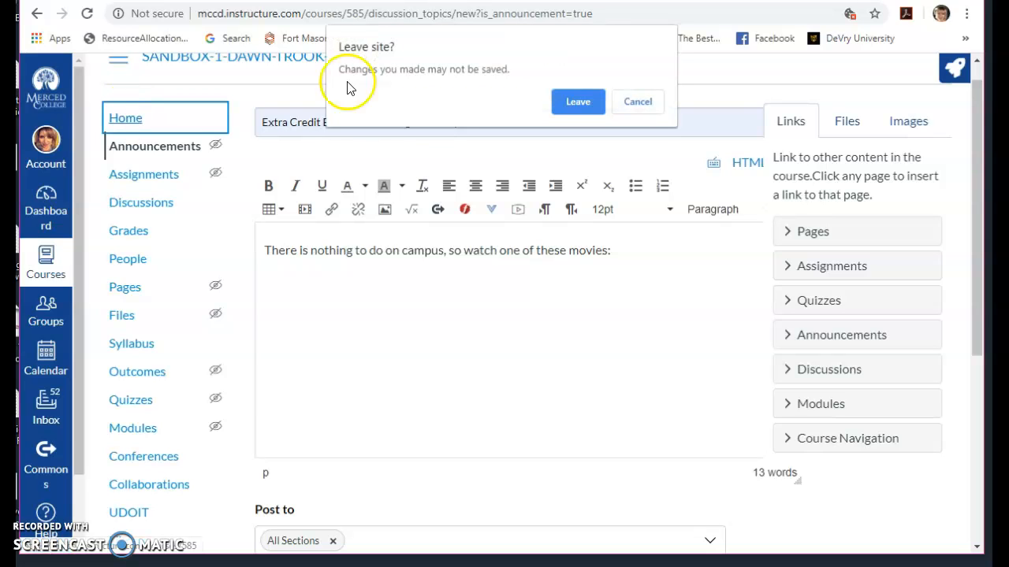
click(571, 103)
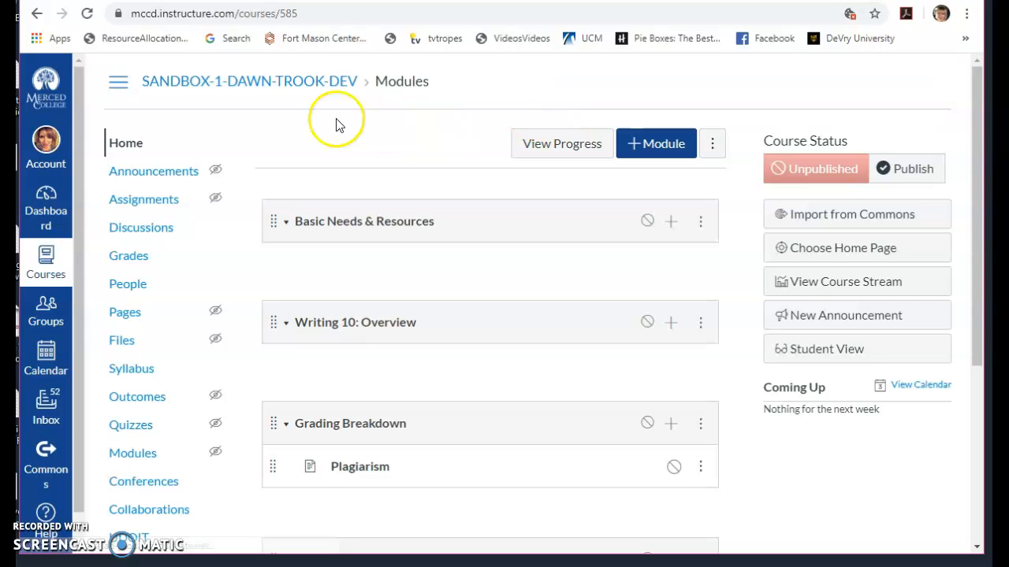
- Start a new assignment titled "Board Game & Instructions" with the description "Let's make a board game about herd immunity"
click(160, 205)
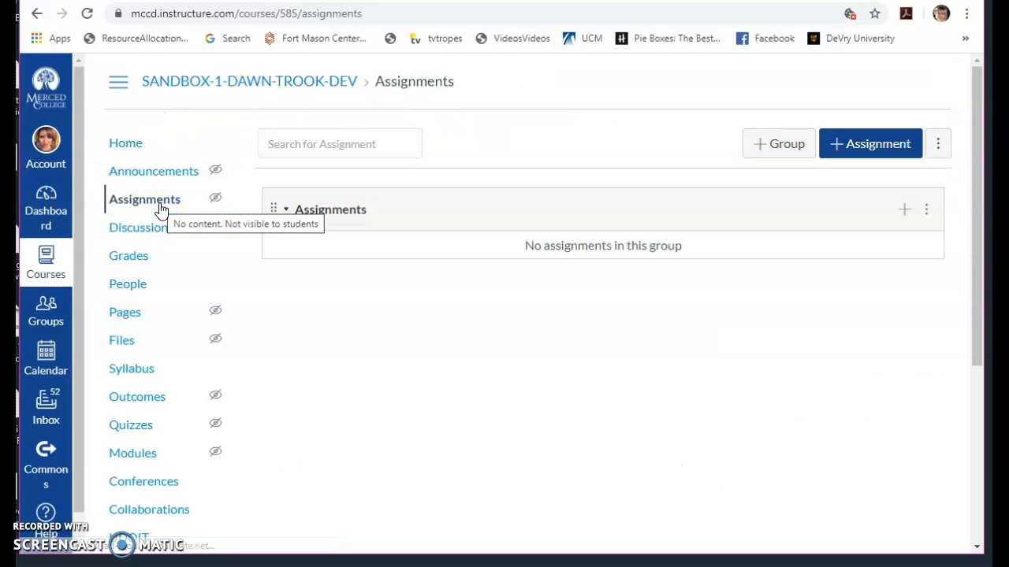
click(870, 145)
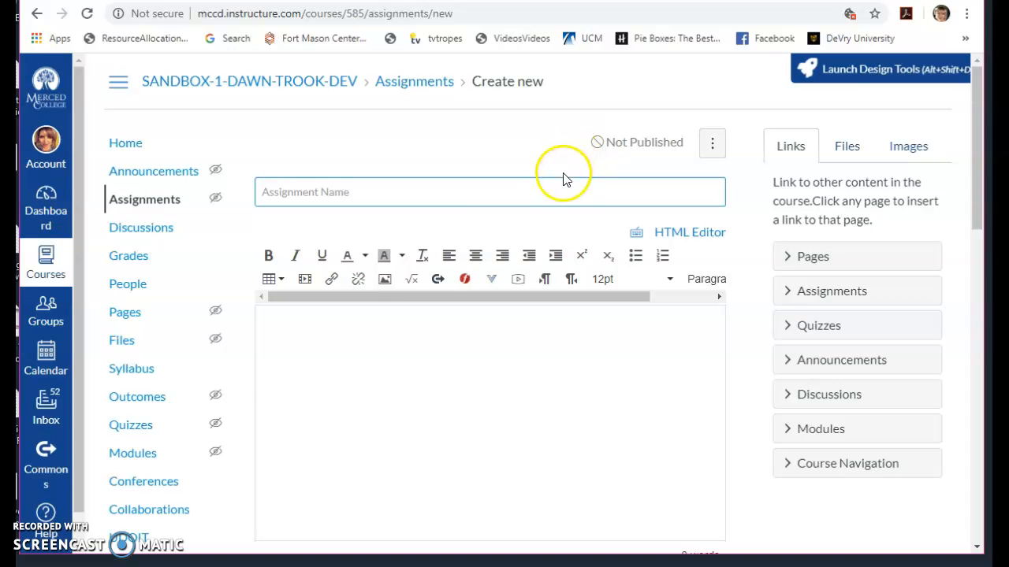
click(551, 193)
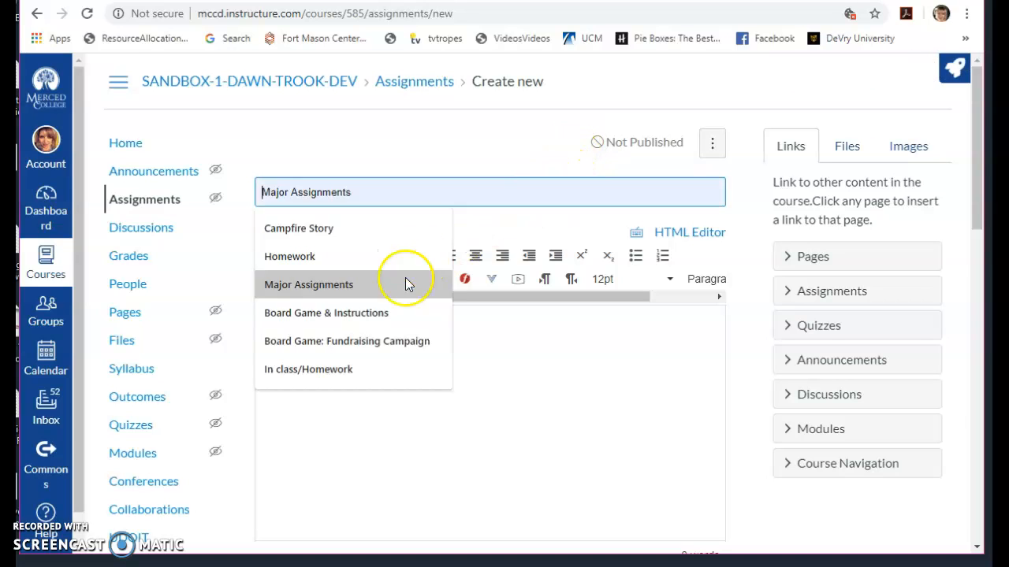
click(326, 313)
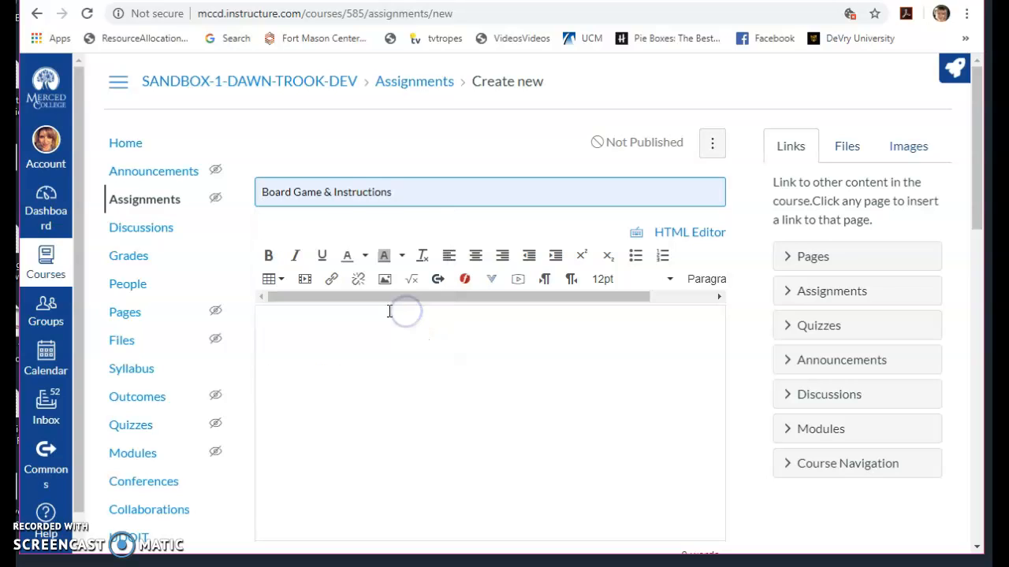
click(357, 315)
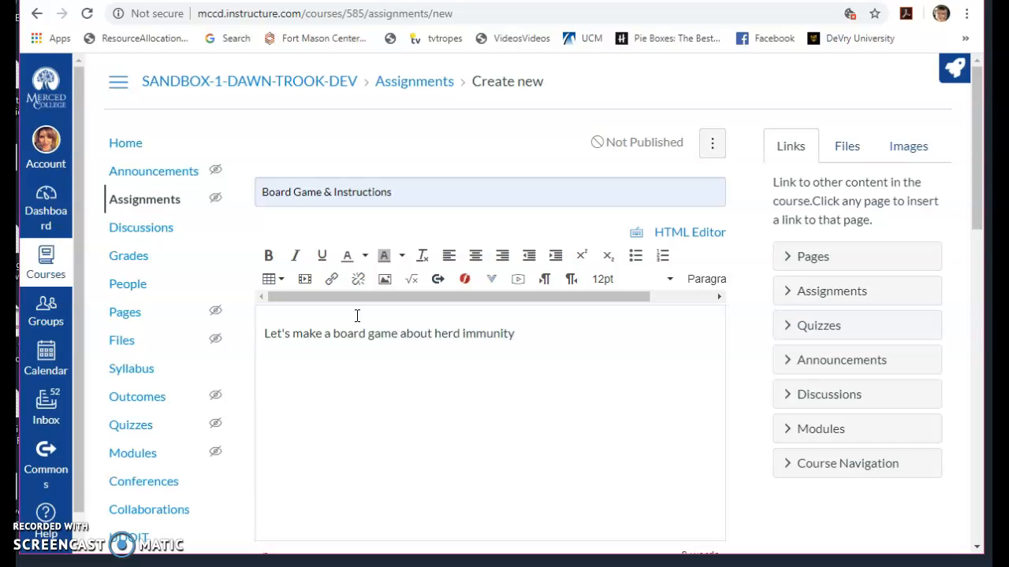
- Set the assignment's points to 100
scroll(437, 397, down, 2)
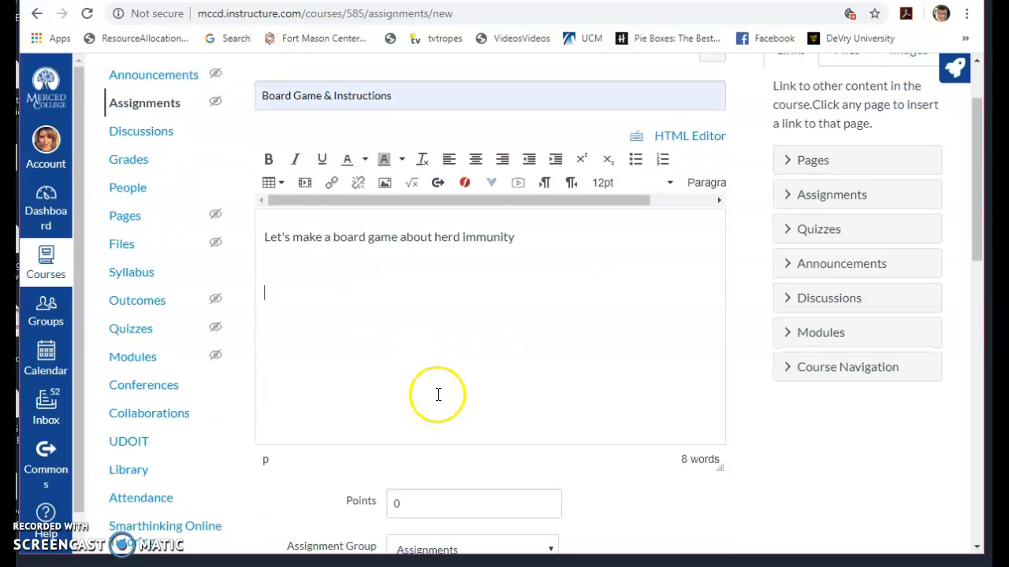
scroll(438, 391, up, 1)
scroll(438, 392, down, 3)
scroll(438, 391, up, 1)
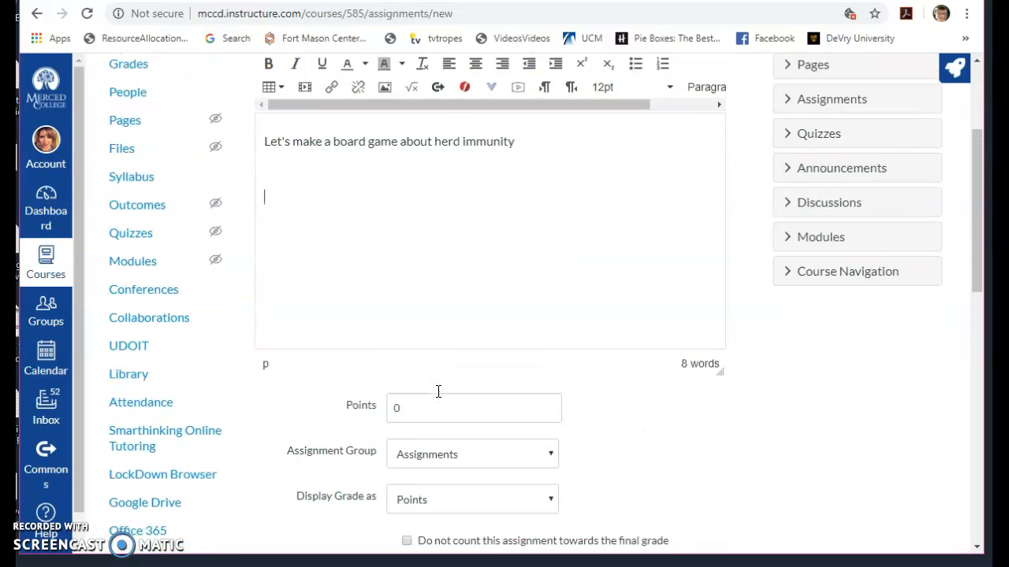
scroll(439, 398, down, 3)
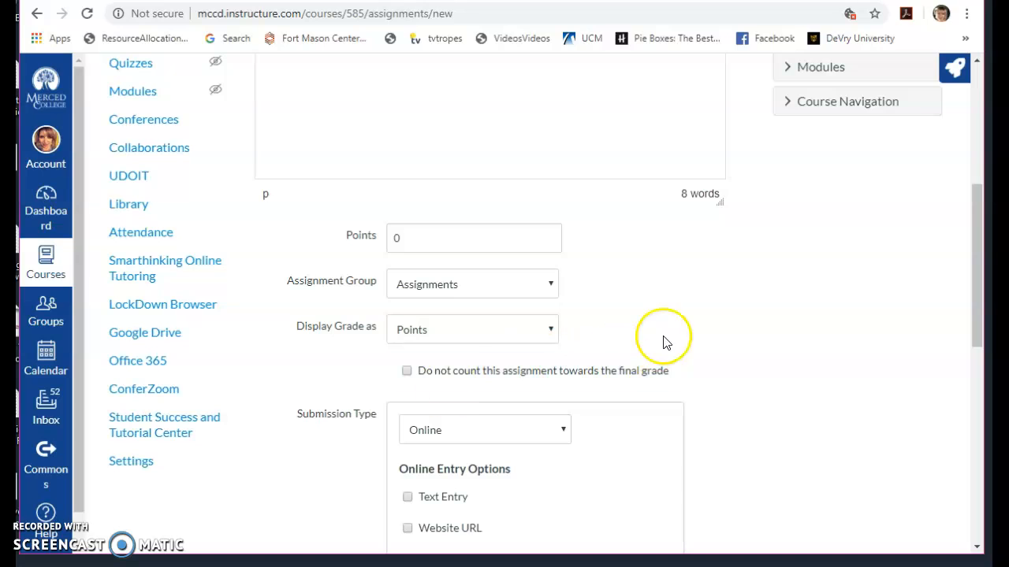
click(416, 249)
text(100)
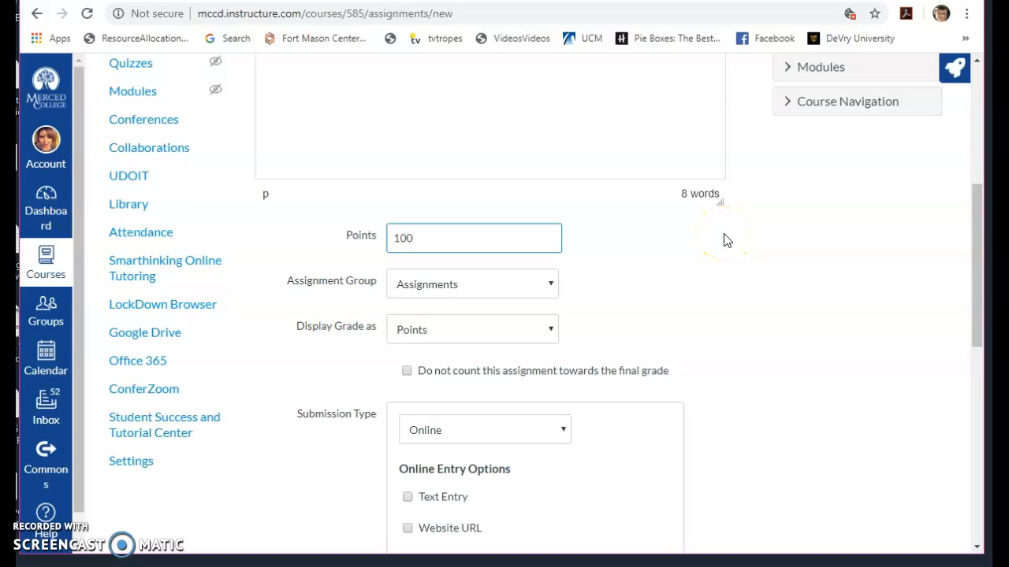
- Create a new assignment group named "Major Projects" and place the assignment in it
drag(974, 291, 976, 312)
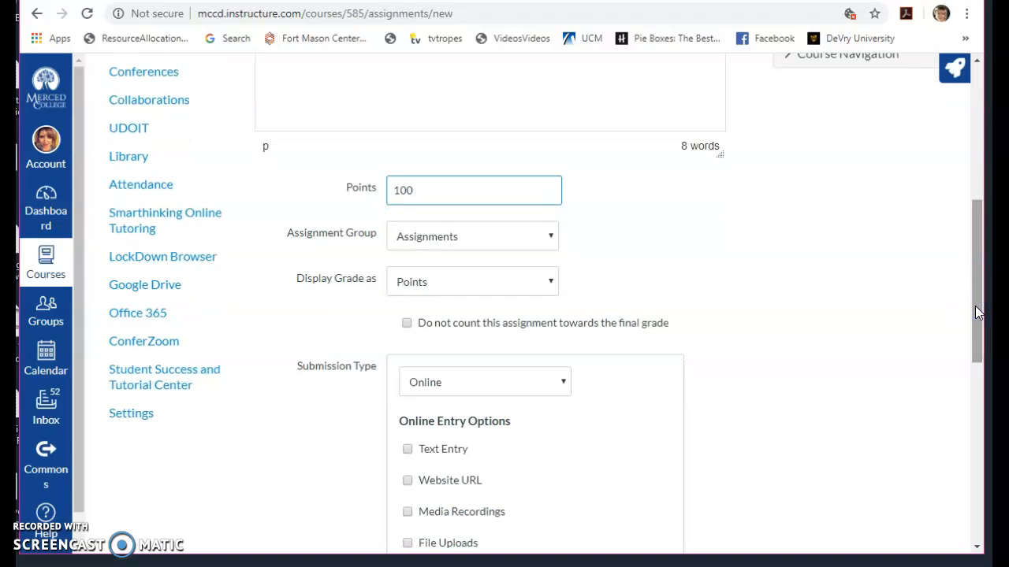
click(551, 235)
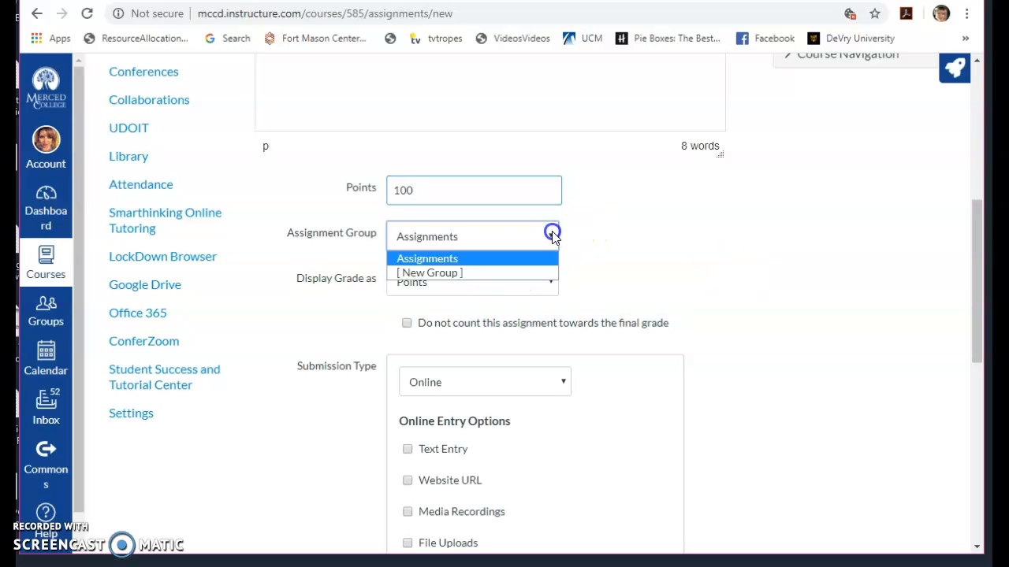
click(639, 258)
click(547, 238)
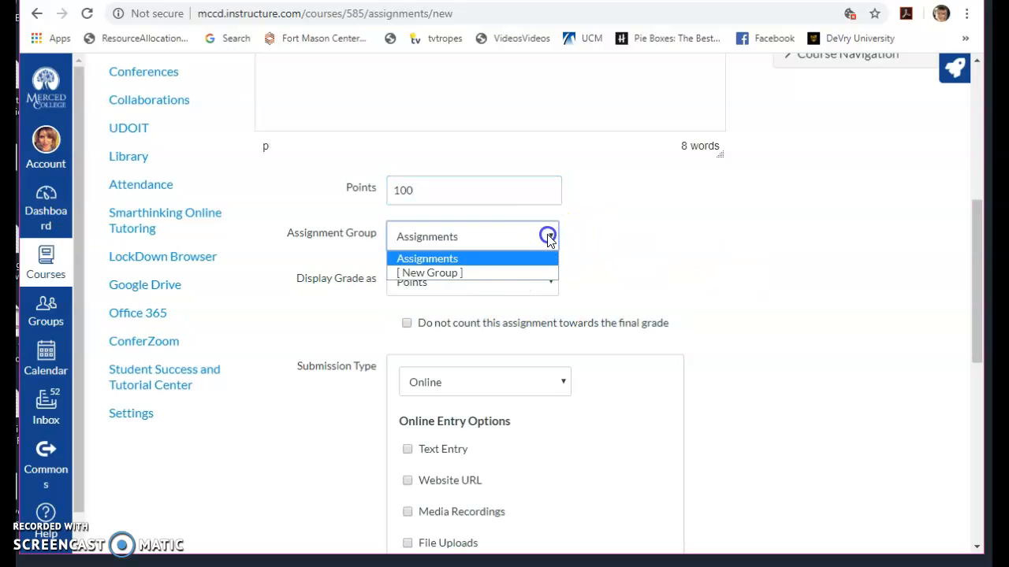
click(529, 273)
click(518, 298)
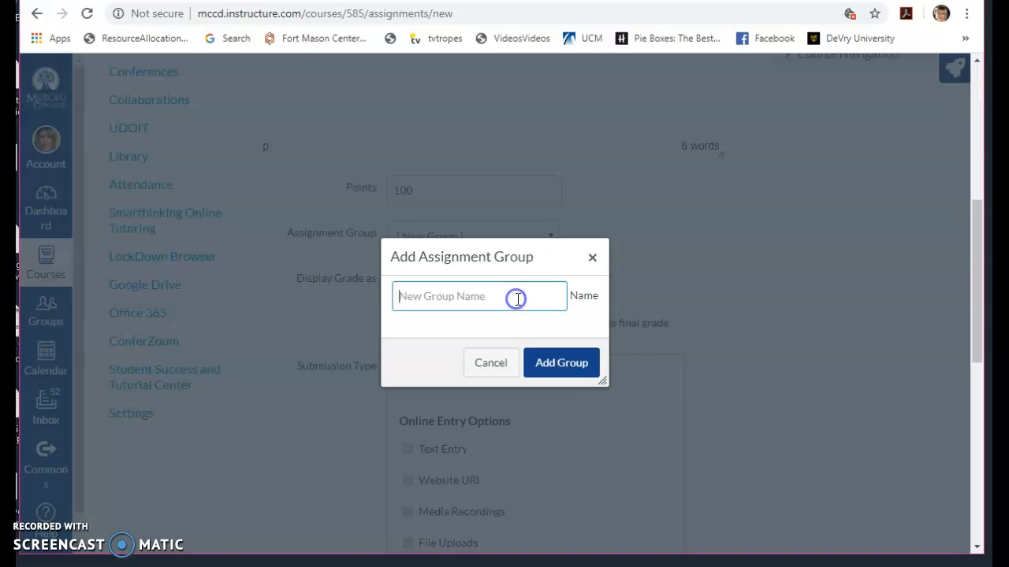
text(Es)
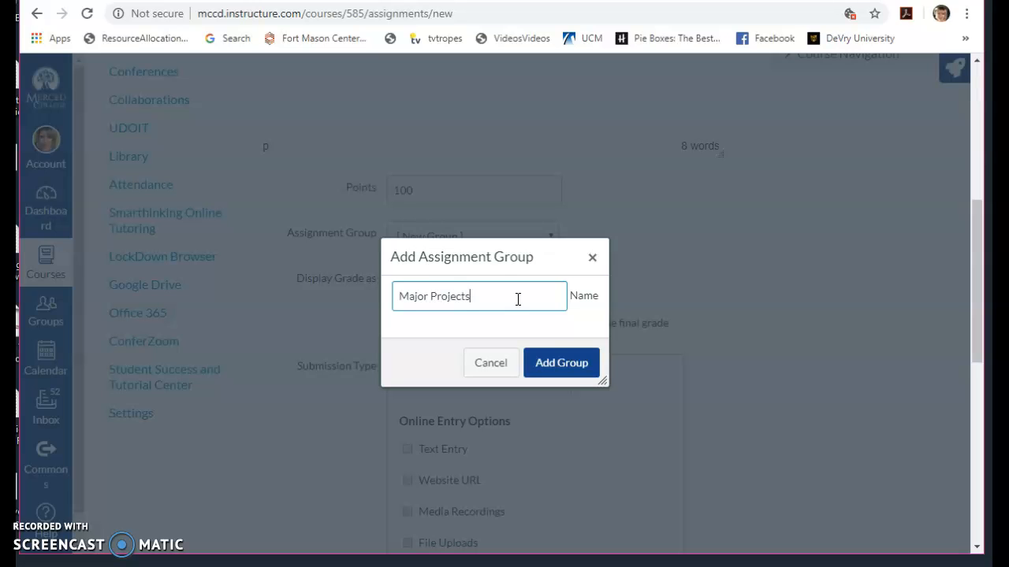
click(561, 364)
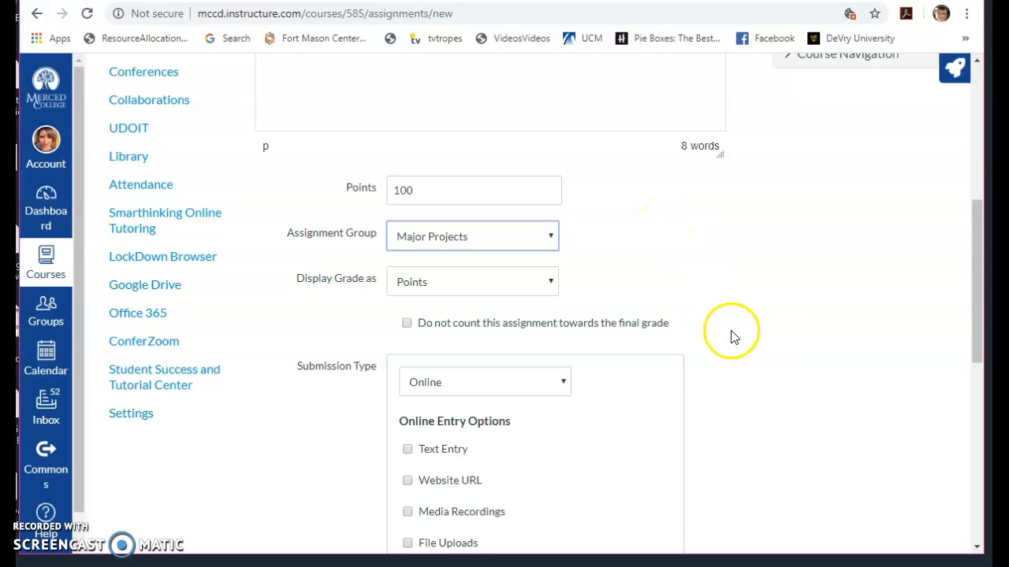
- Review the submission type choices and select Online for the assignment
scroll(761, 420, down, 2)
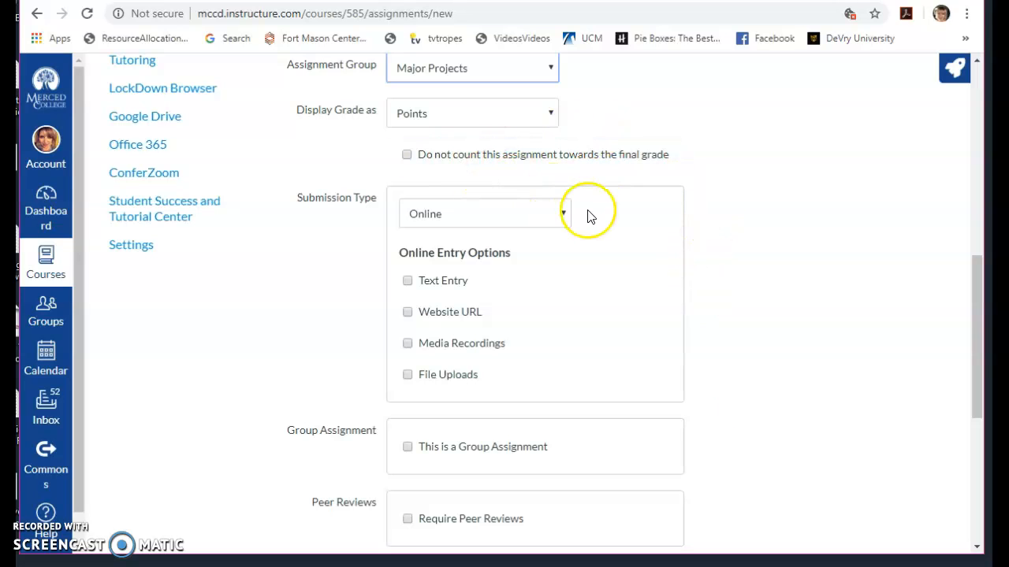
click(561, 214)
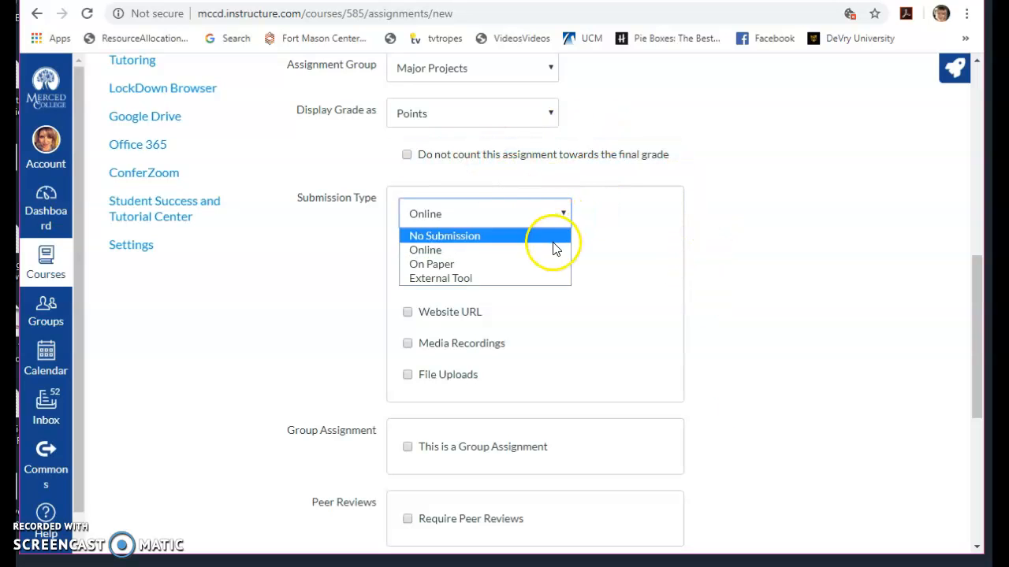
click(550, 250)
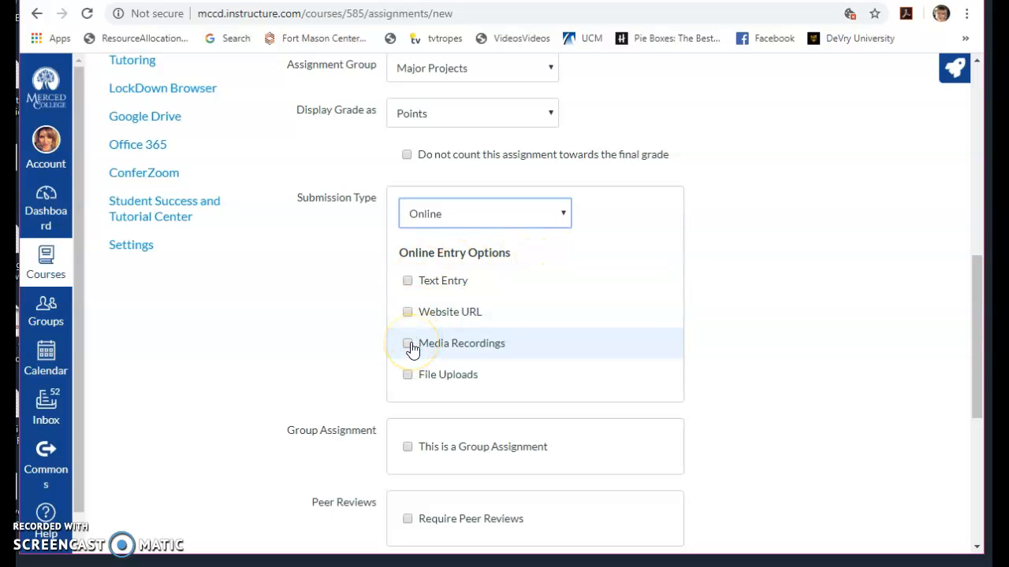
- Look at the calendars for the assignment's due date and available-from date without choosing any dates
scroll(763, 318, down, 3)
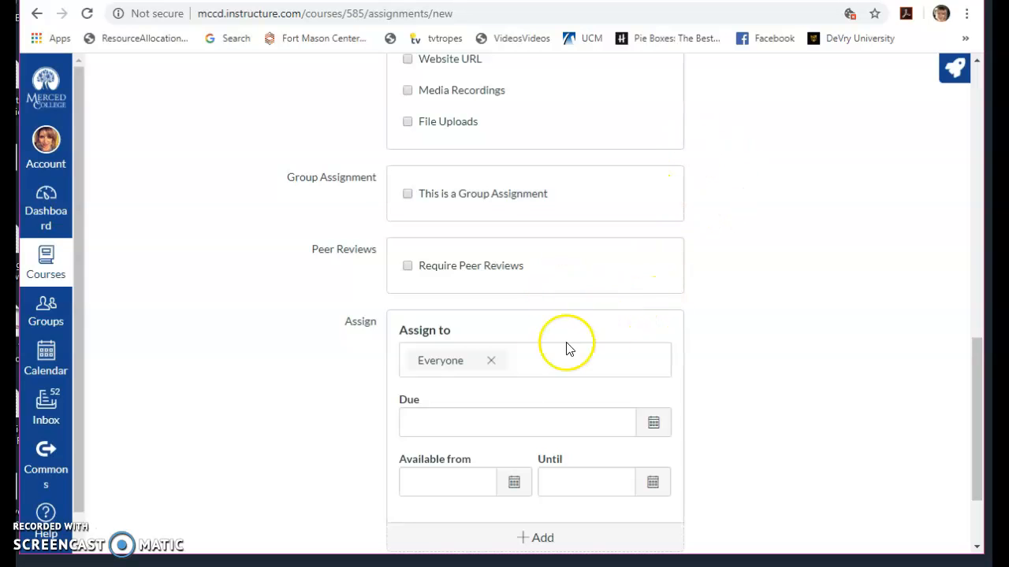
click(652, 422)
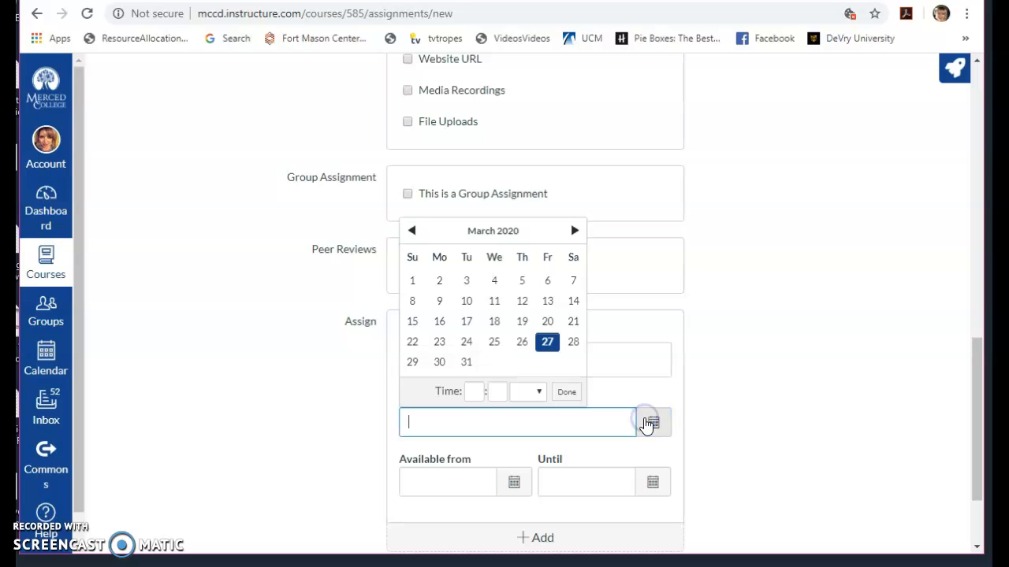
click(796, 406)
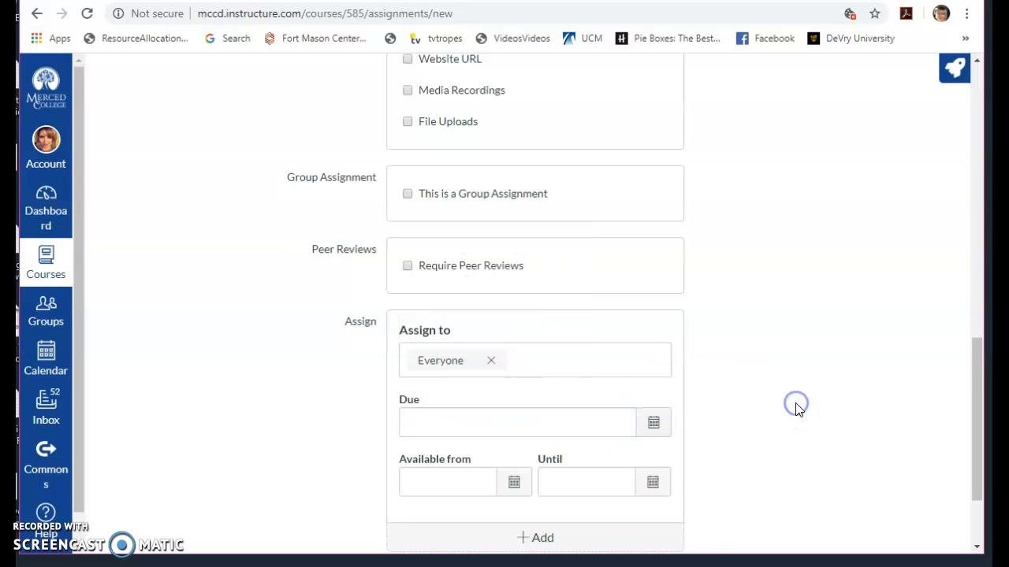
scroll(795, 407, down, 2)
click(513, 361)
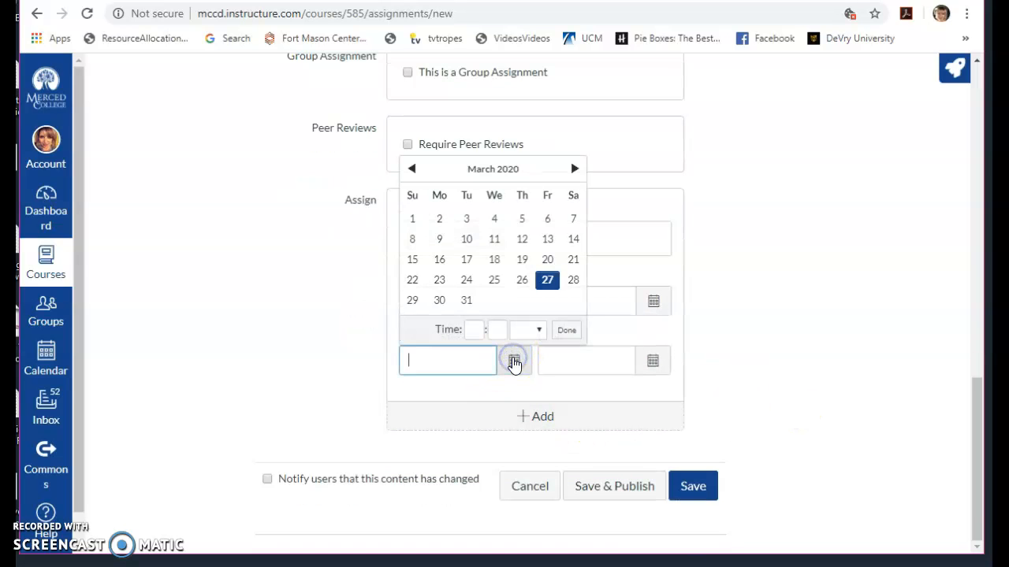
click(555, 376)
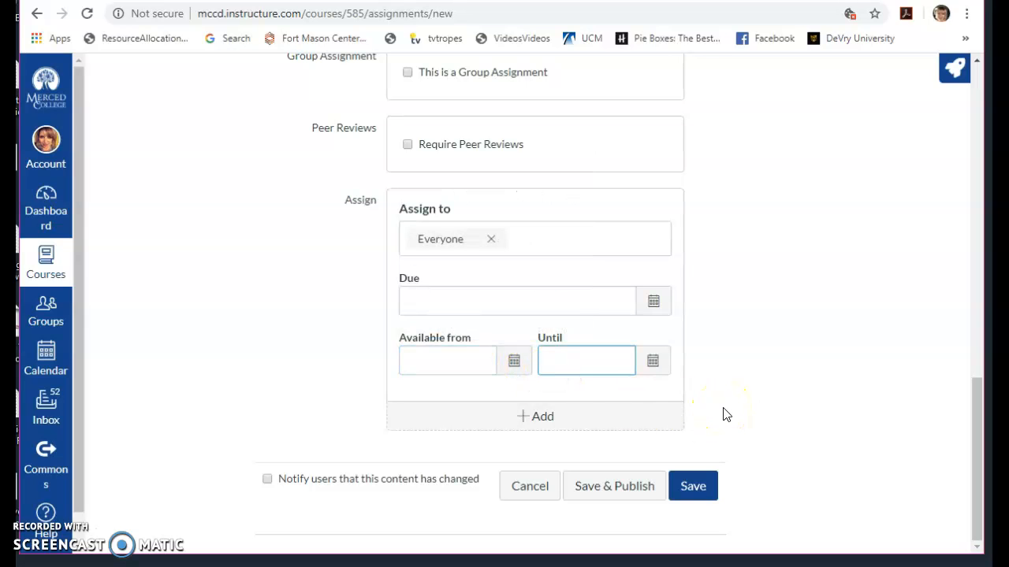
- Set the assignment's Until date to Mar 27 at 11:59pm
click(653, 371)
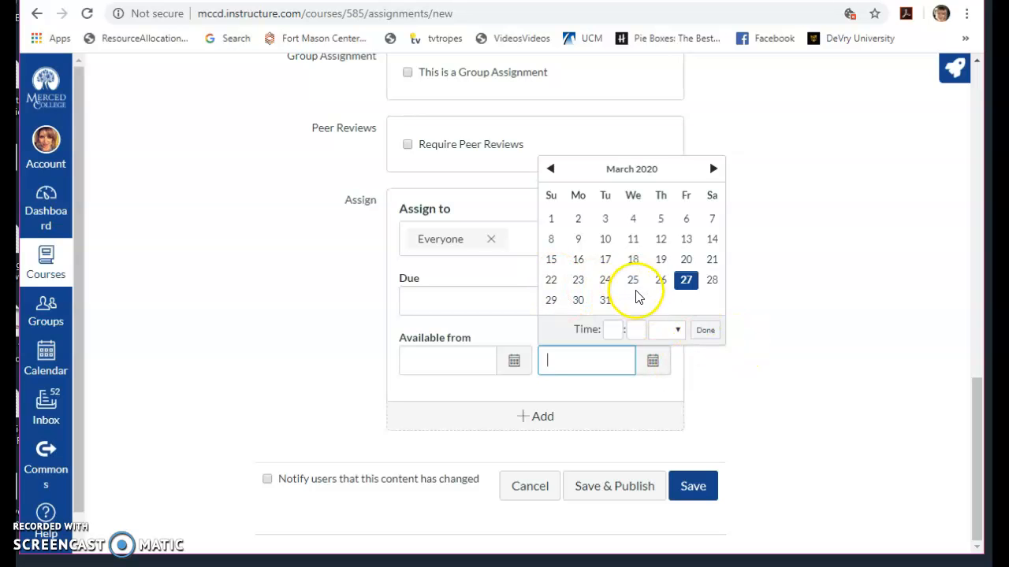
click(707, 331)
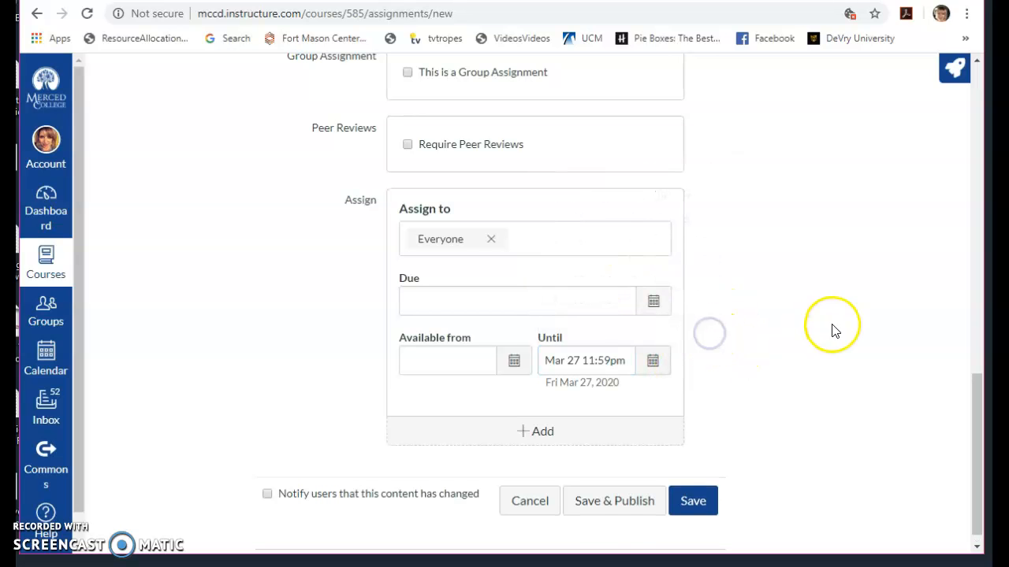
mouse_move(980, 435)
mouse_down()
mouse_move(981, 131)
mouse_move(981, 442)
mouse_up()
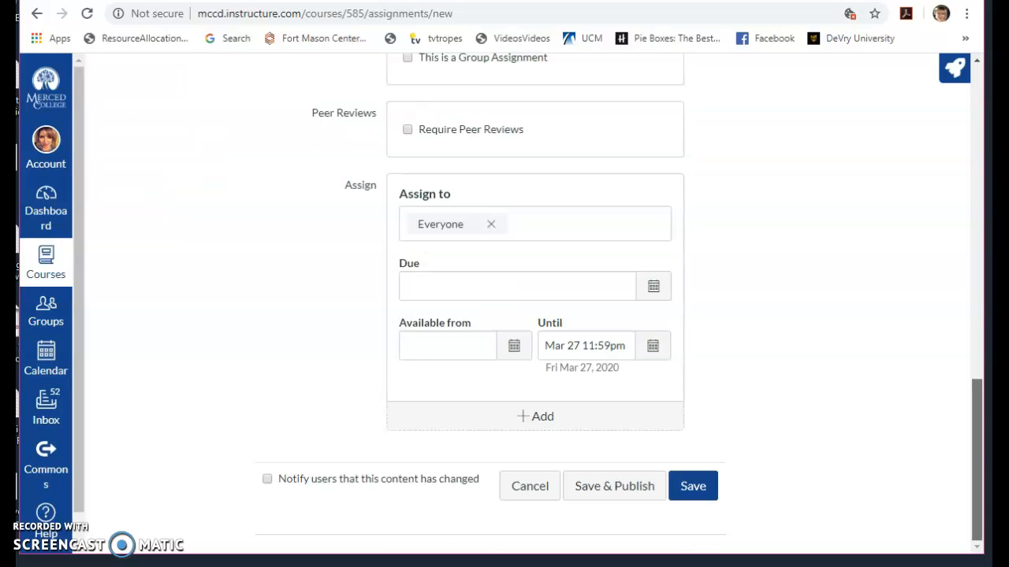
- Set the assignment's due date to Mar 31 at 11:59pm and its available-from date to Mar 23
click(651, 289)
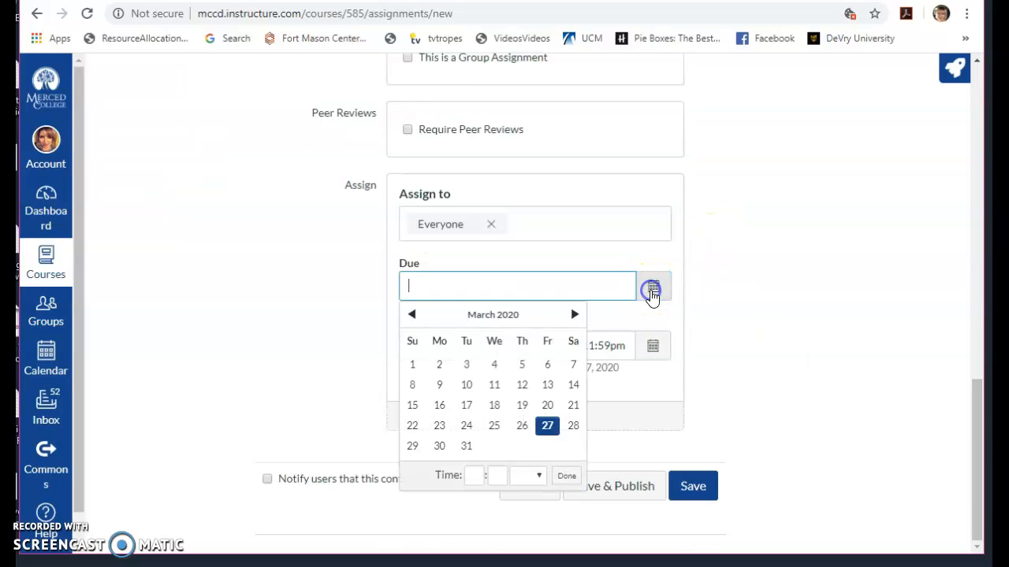
click(465, 446)
click(567, 476)
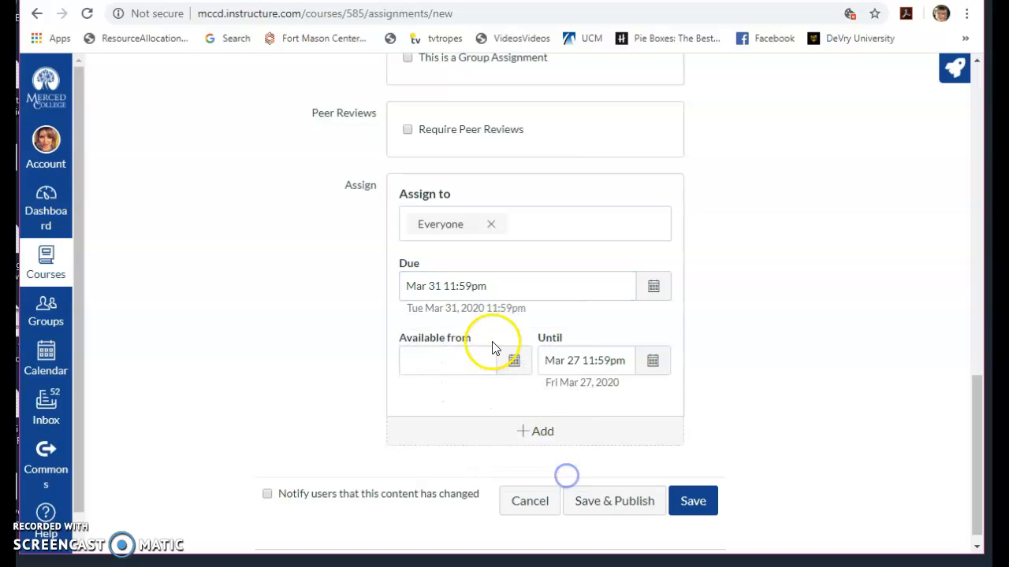
click(516, 361)
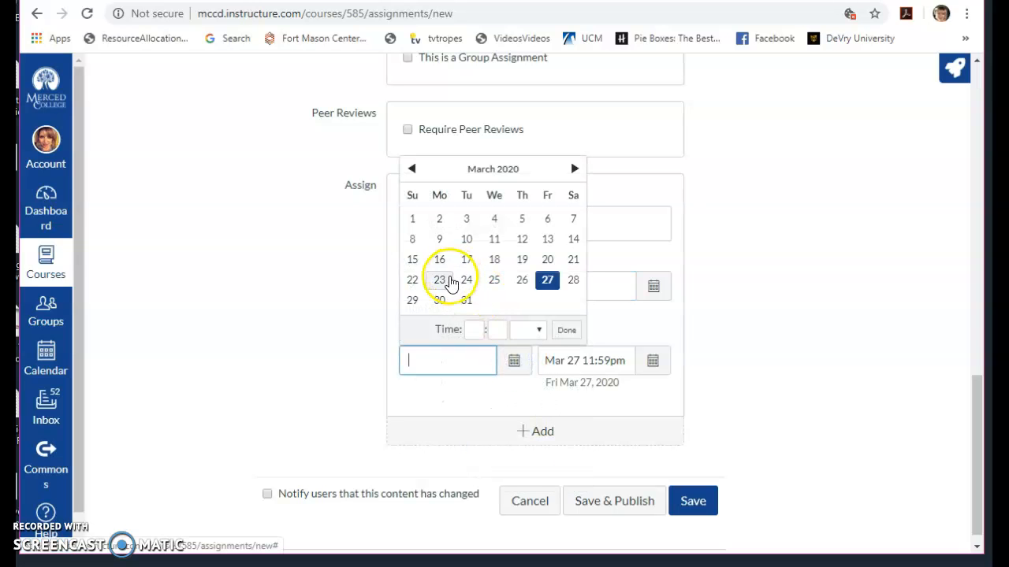
click(445, 283)
click(701, 394)
- Try to save and publish the assignment, and allow File Uploads as its online submission type
click(635, 500)
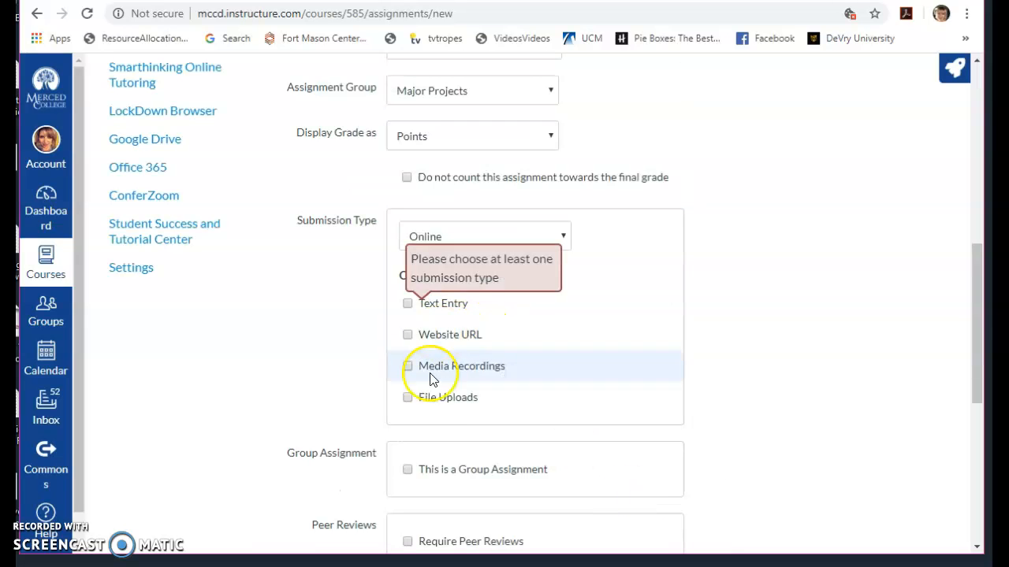
click(408, 397)
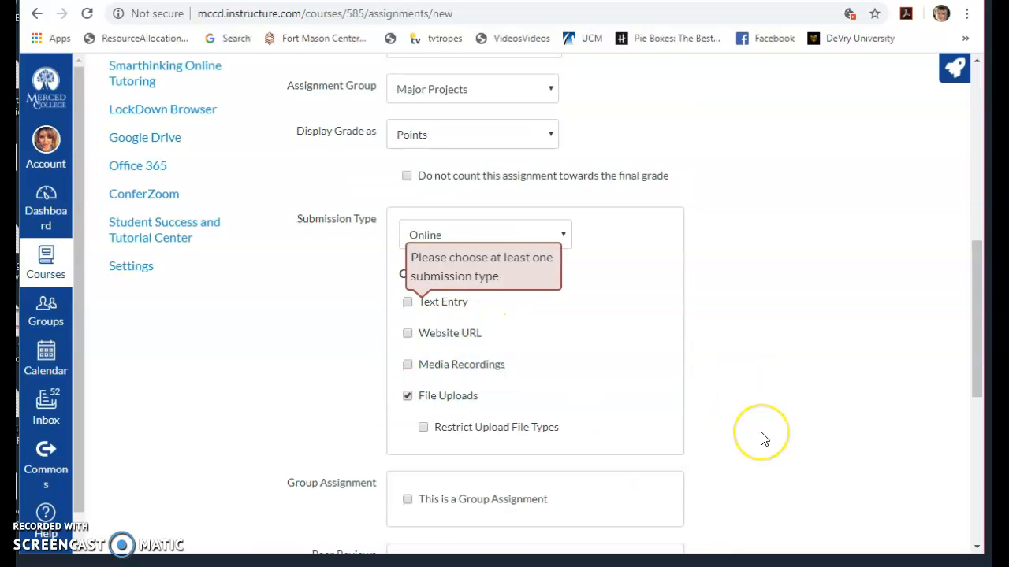
- Set the assignment's Until date to Apr 24 at 11:59pm, and save and publish the assignment
scroll(761, 436, down, 6)
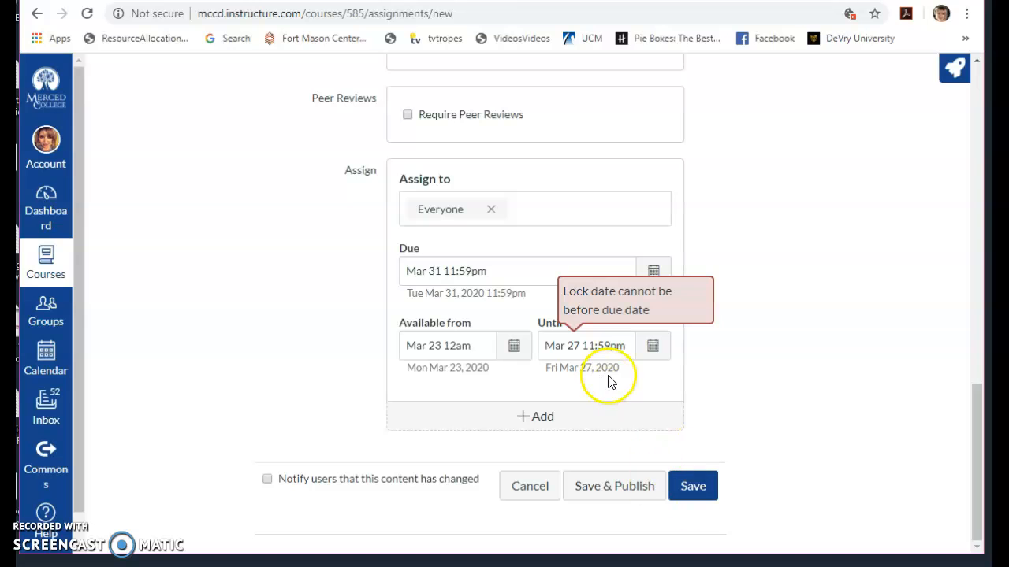
click(654, 347)
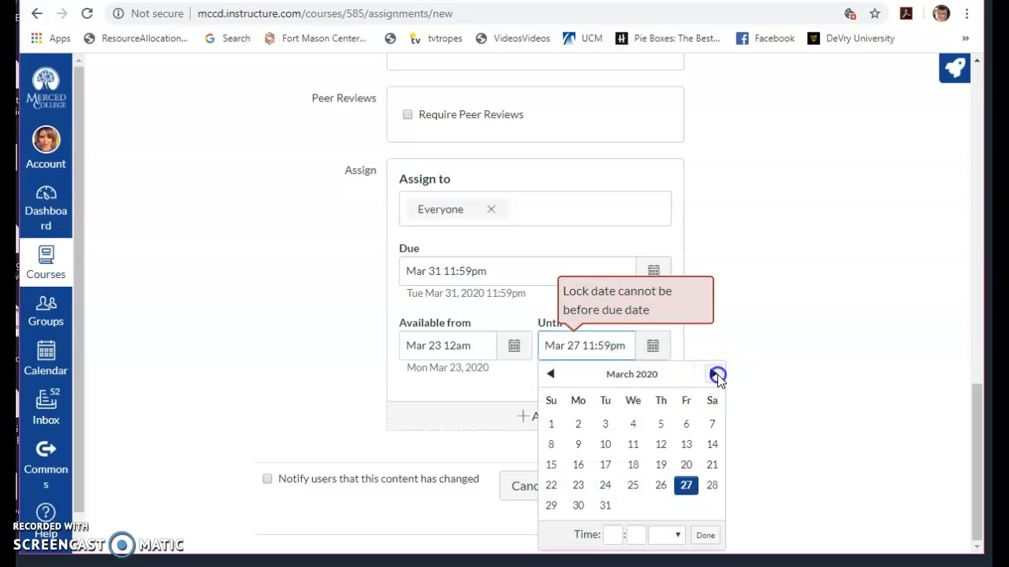
click(715, 375)
click(686, 484)
click(707, 539)
click(635, 484)
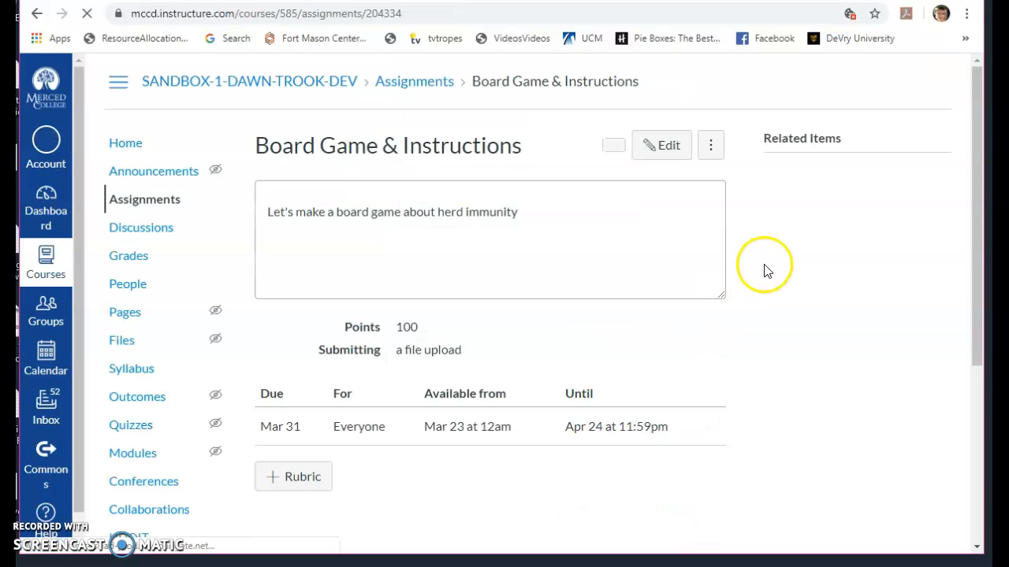
- Look over the published assignment, open it in SpeedGrader, and return to the assignment page
scroll(812, 318, down, 3)
scroll(813, 319, up, 3)
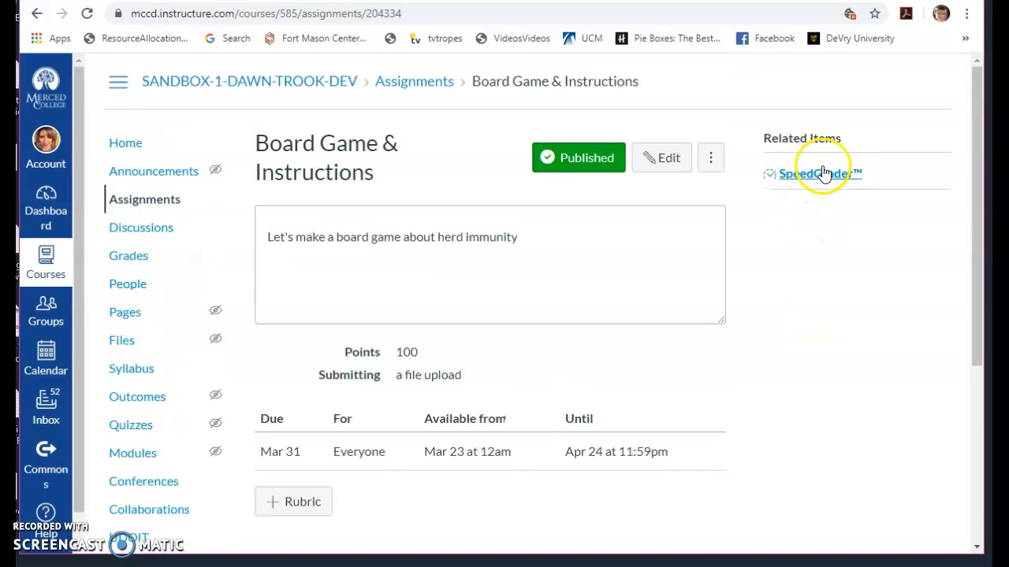
click(821, 173)
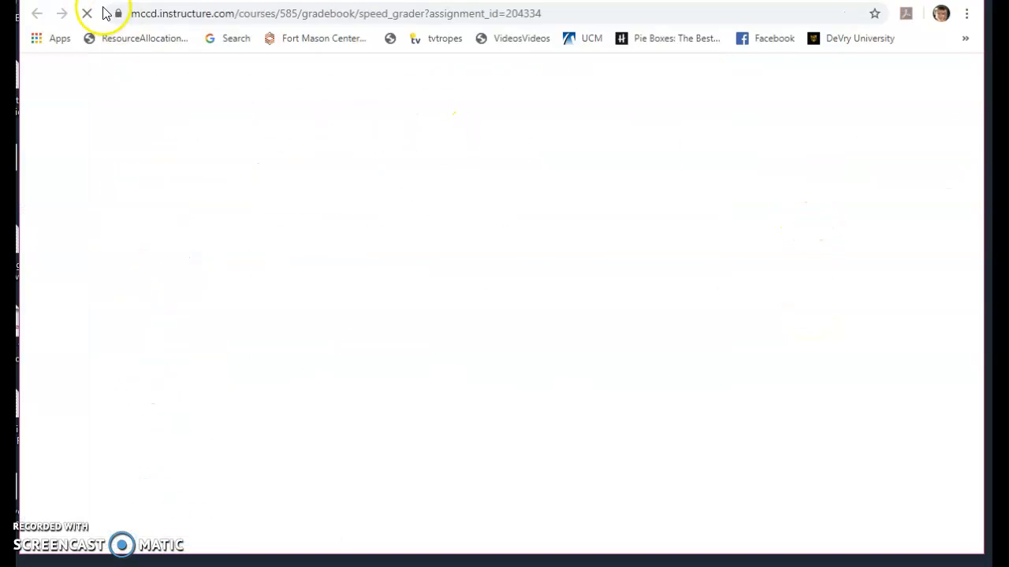
key(Return)
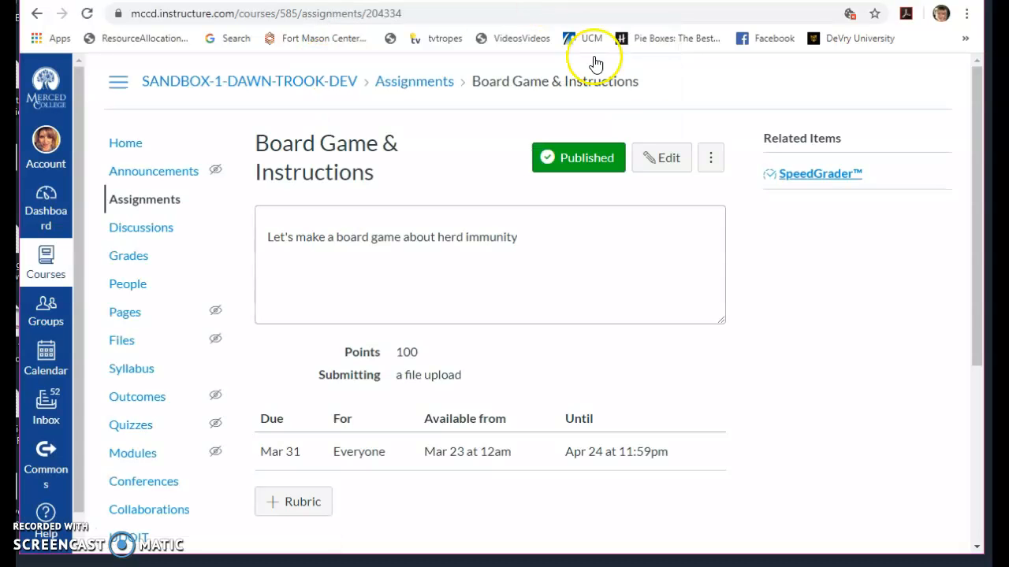
- Attach the existing rubric "Some Rubric" from the ENGL-01A-1242 course to the assignment
click(296, 498)
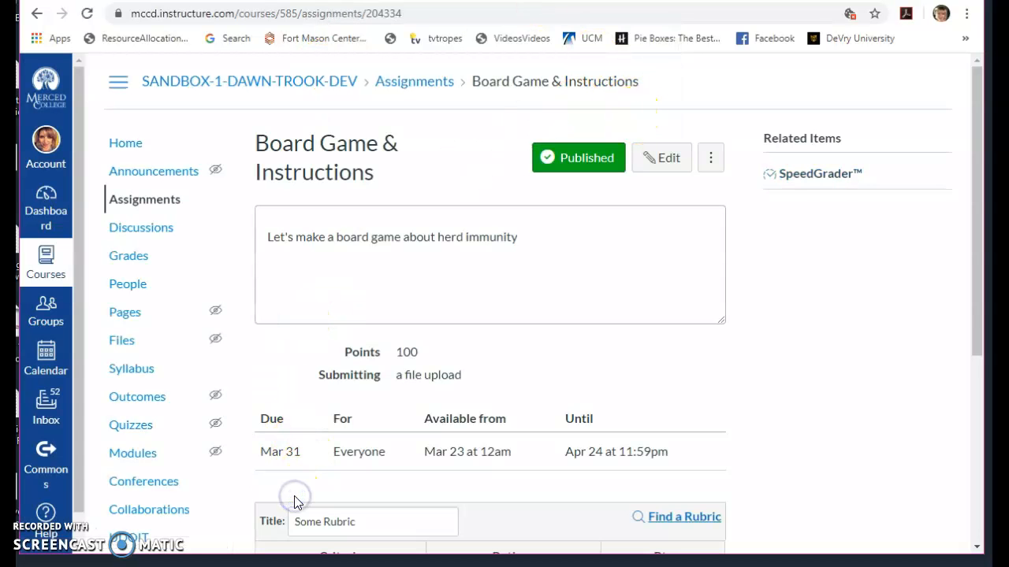
scroll(429, 433, down, 4)
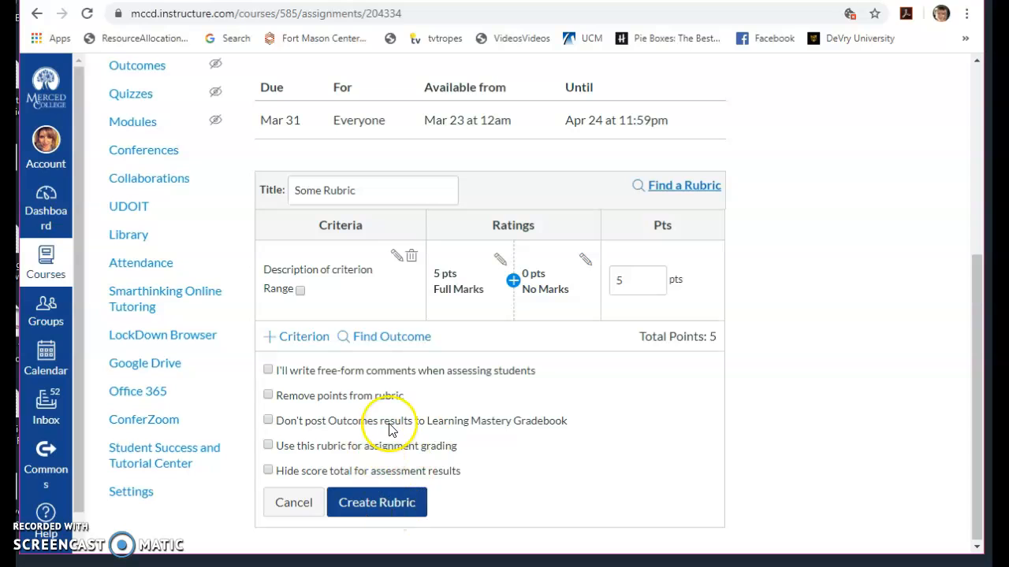
click(696, 187)
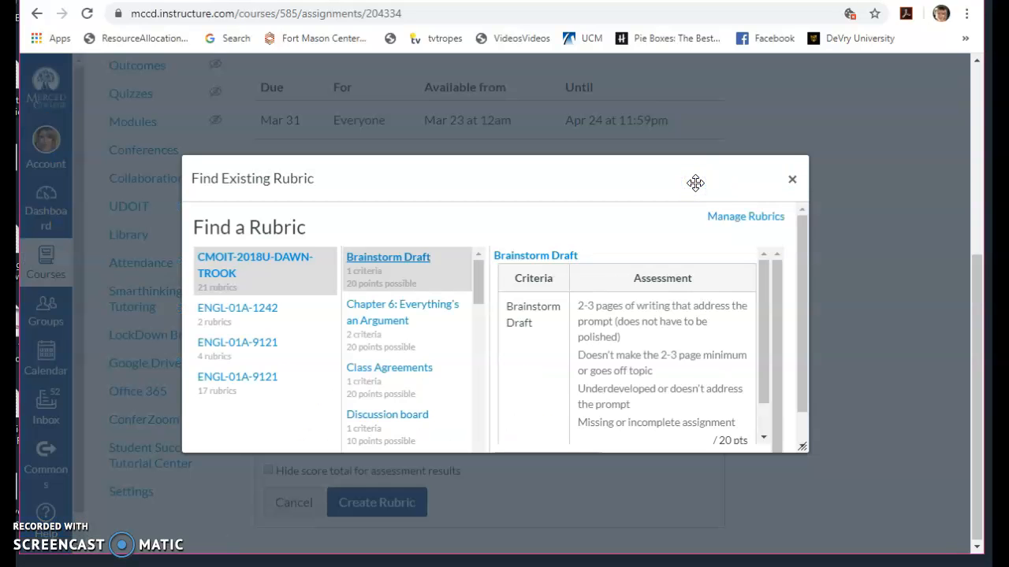
click(250, 309)
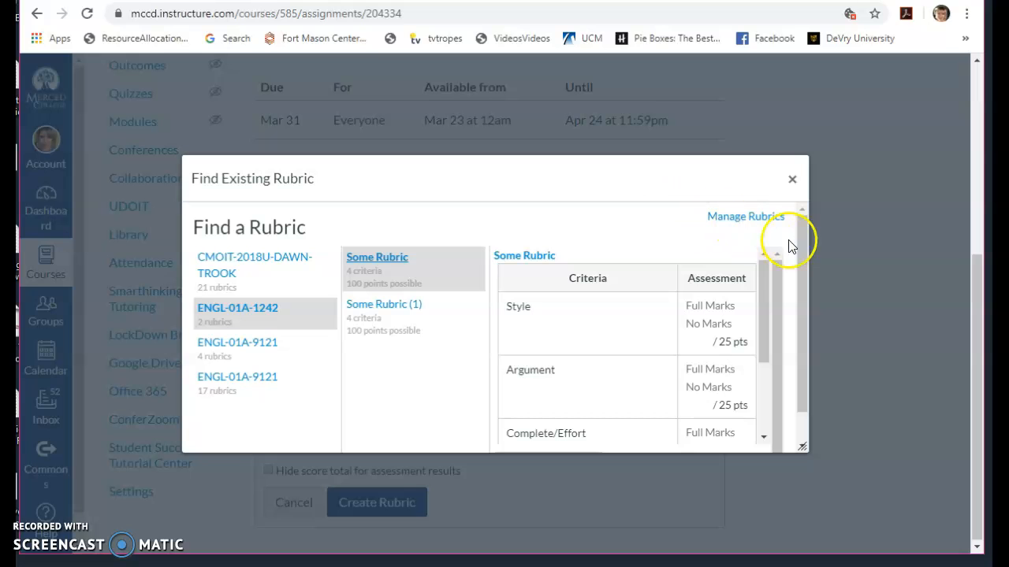
drag(801, 247, 816, 349)
click(581, 433)
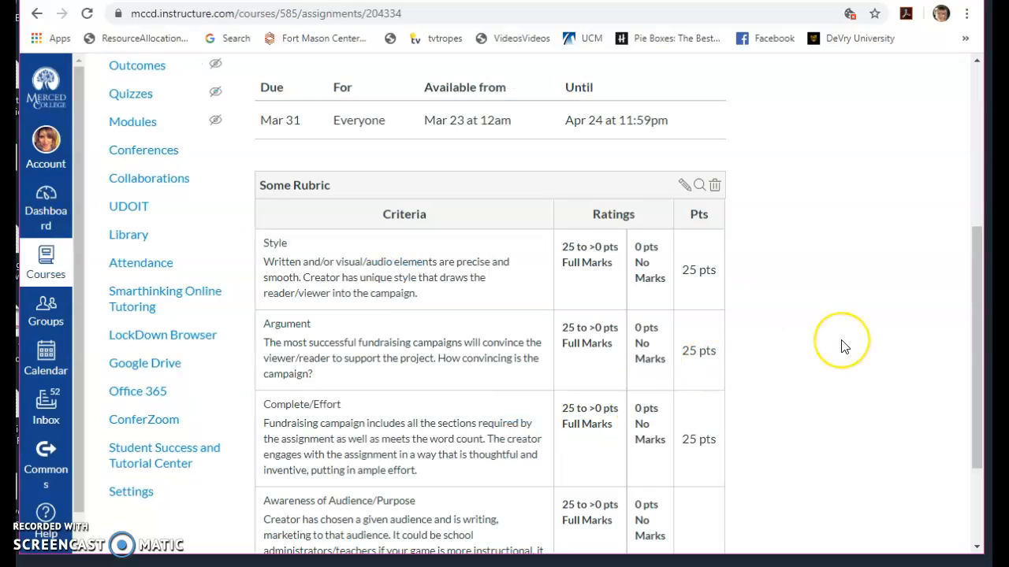
- Review the attached rubric's criteria, try SpeedGrader for the assignment again, and return to the assignment page
scroll(842, 345, down, 2)
scroll(841, 347, up, 6)
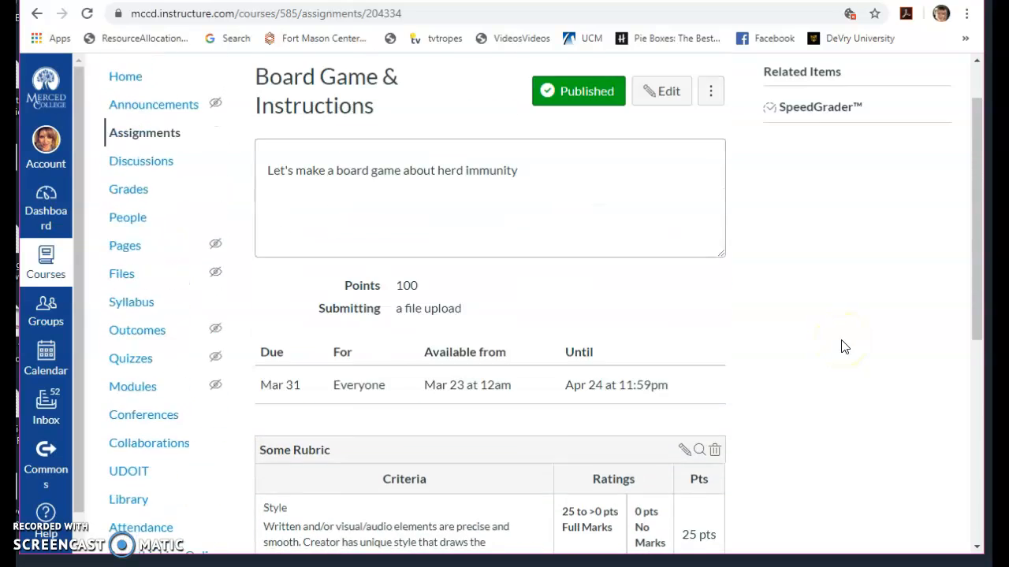
click(786, 178)
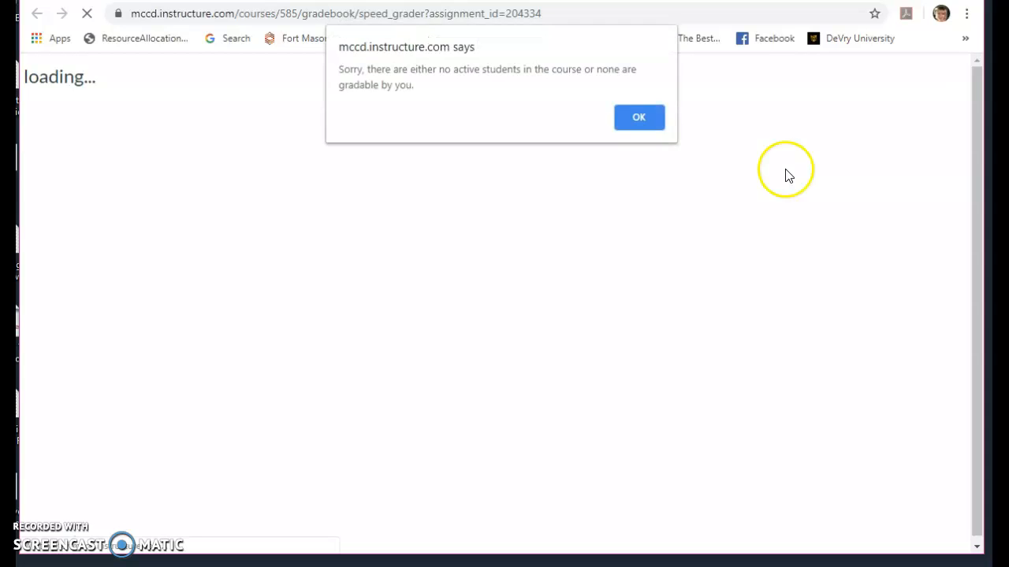
click(650, 125)
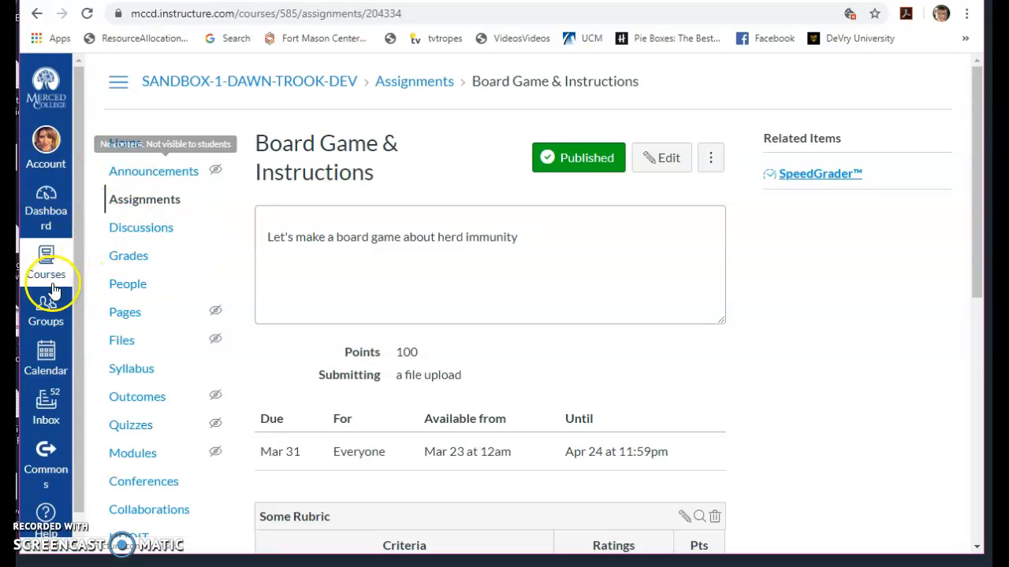
- Open the list of all courses and look through the current courses for one to inspect
click(49, 268)
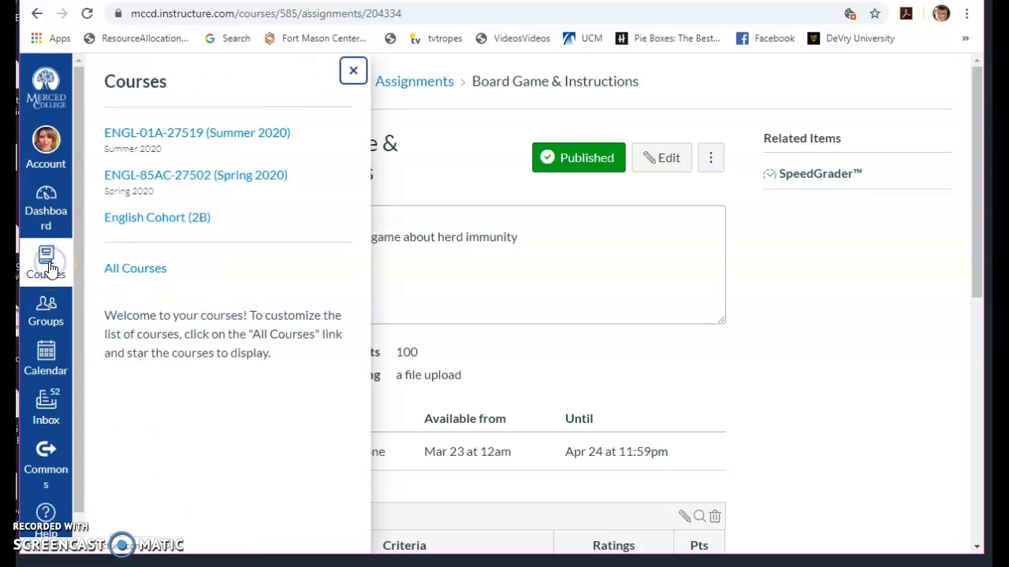
click(159, 270)
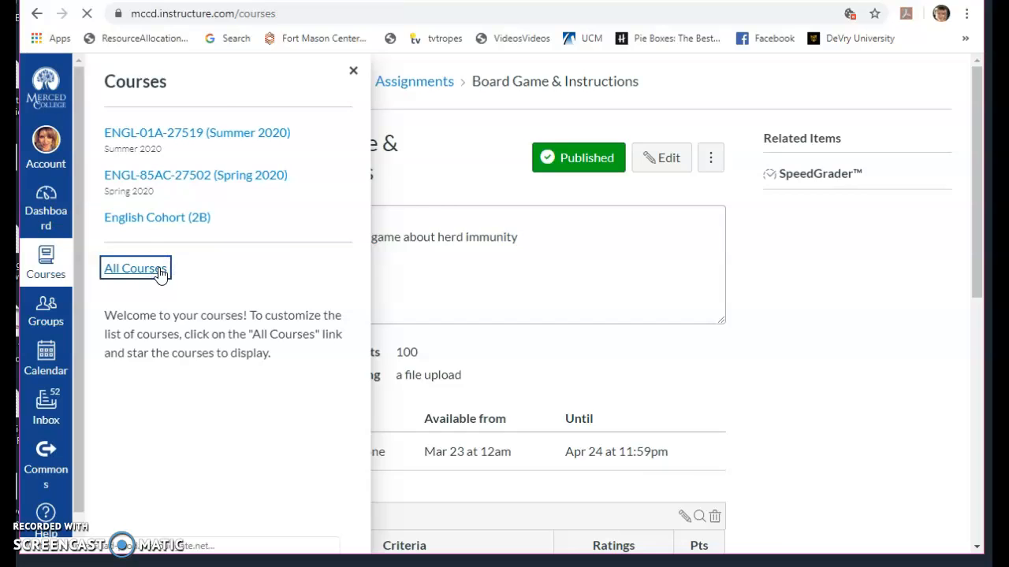
scroll(458, 401, down, 3)
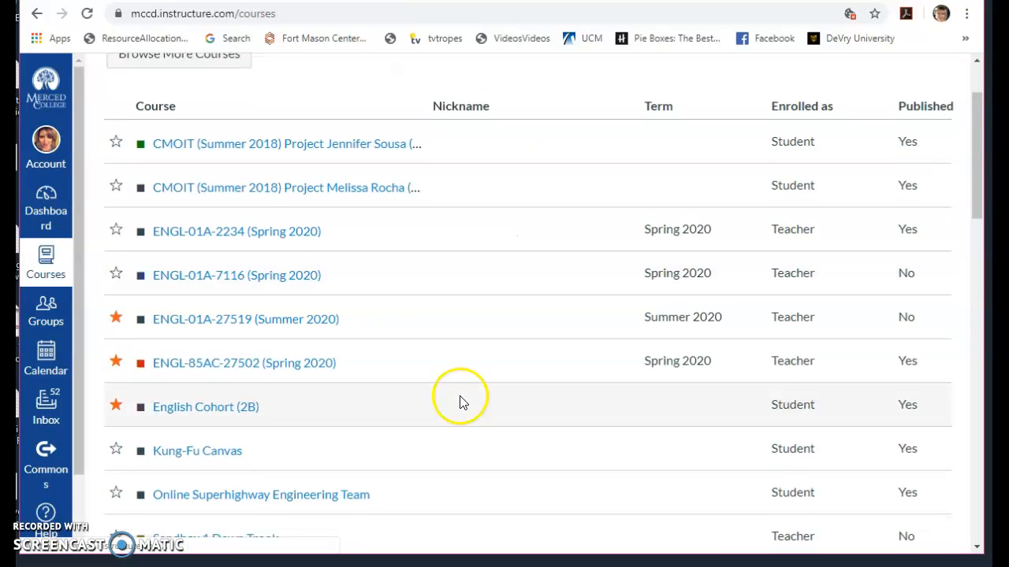
scroll(378, 408, down, 1)
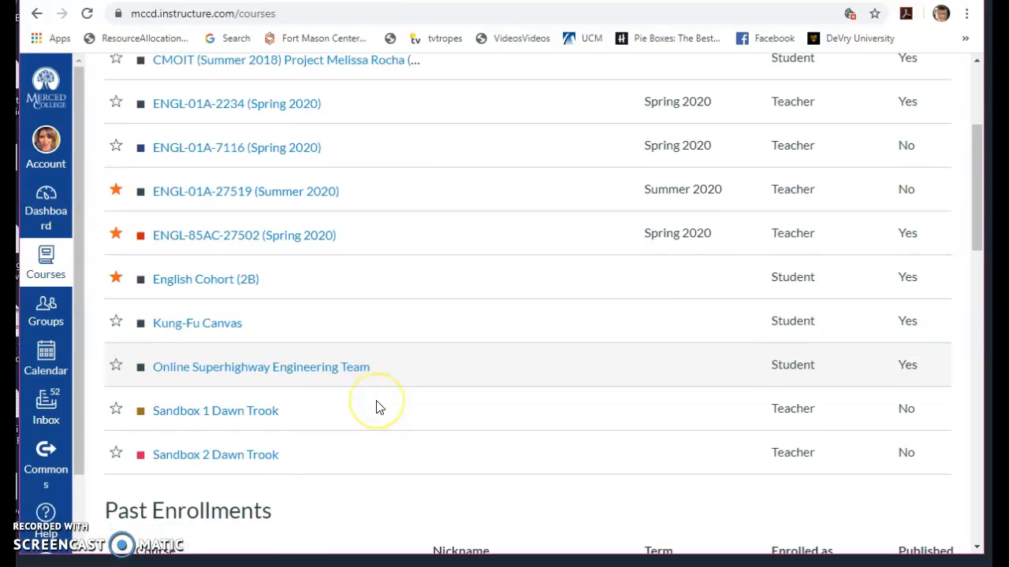
scroll(378, 408, up, 3)
scroll(378, 407, up, 1)
click(249, 352)
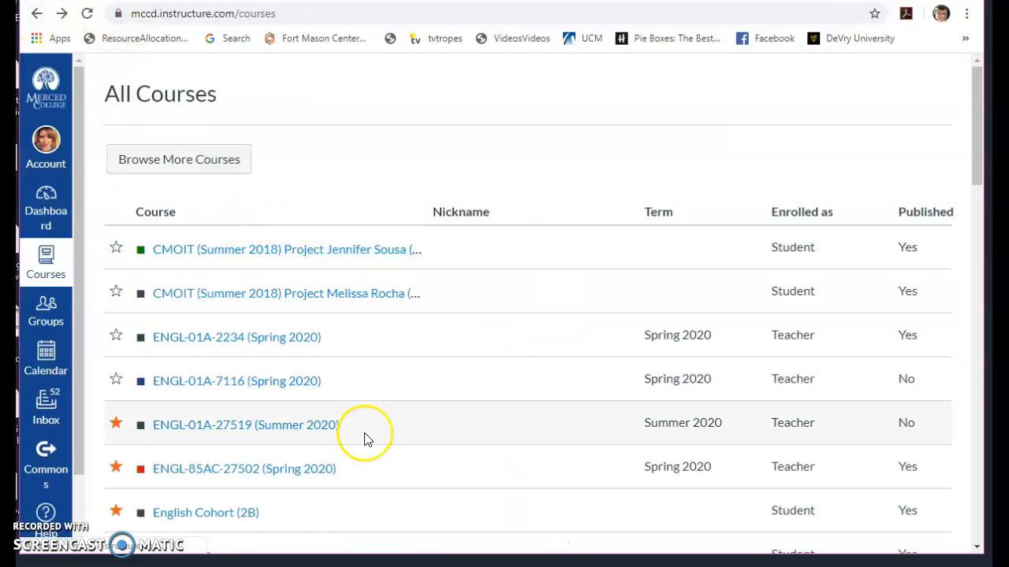
- Open the past course ENGL-01A-2953 (Fall 2017) from the course list and look through its weekly modules
scroll(365, 439, down, 7)
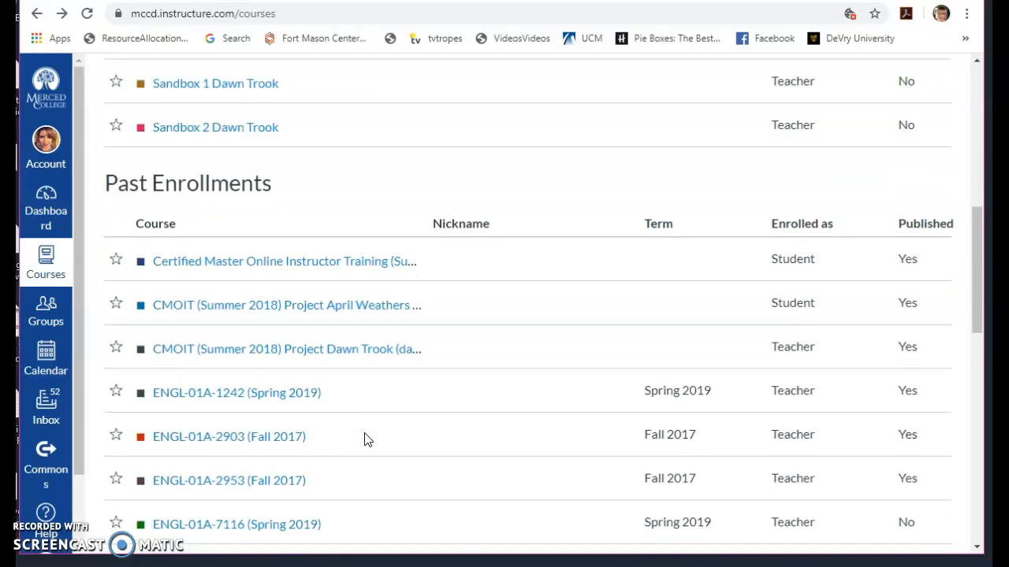
scroll(365, 439, down, 3)
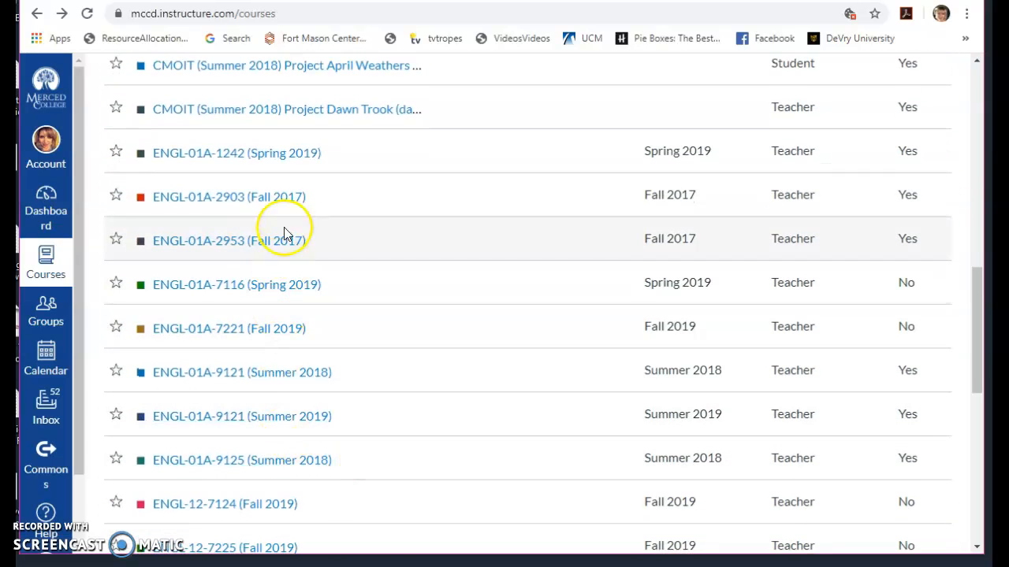
click(284, 237)
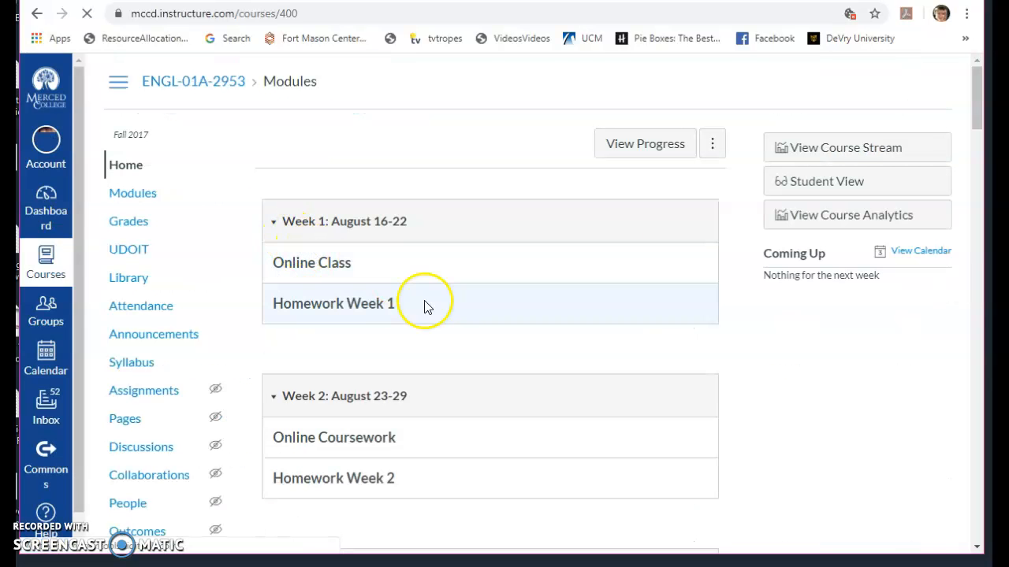
scroll(489, 394, down, 5)
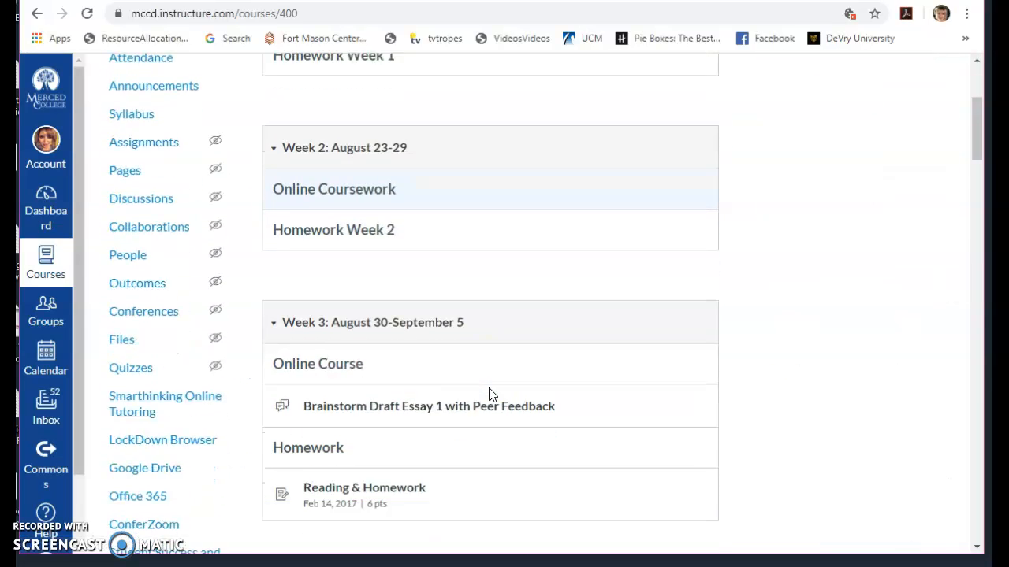
scroll(489, 394, down, 1)
- Try to open the "Brainstorm Draft Essay 1 with Peer Feedback" discussion and go back to the course list
click(461, 211)
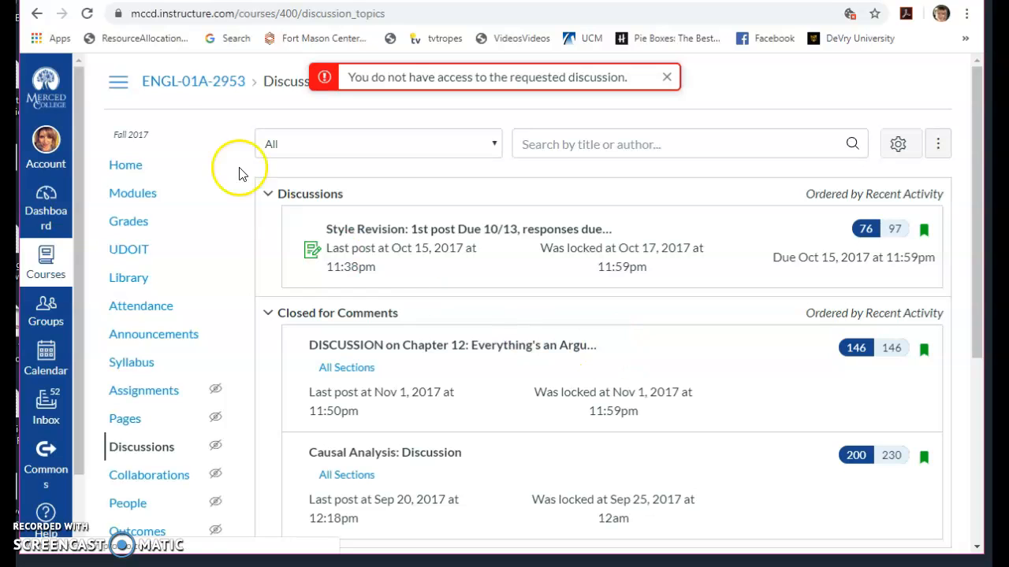
click(36, 15)
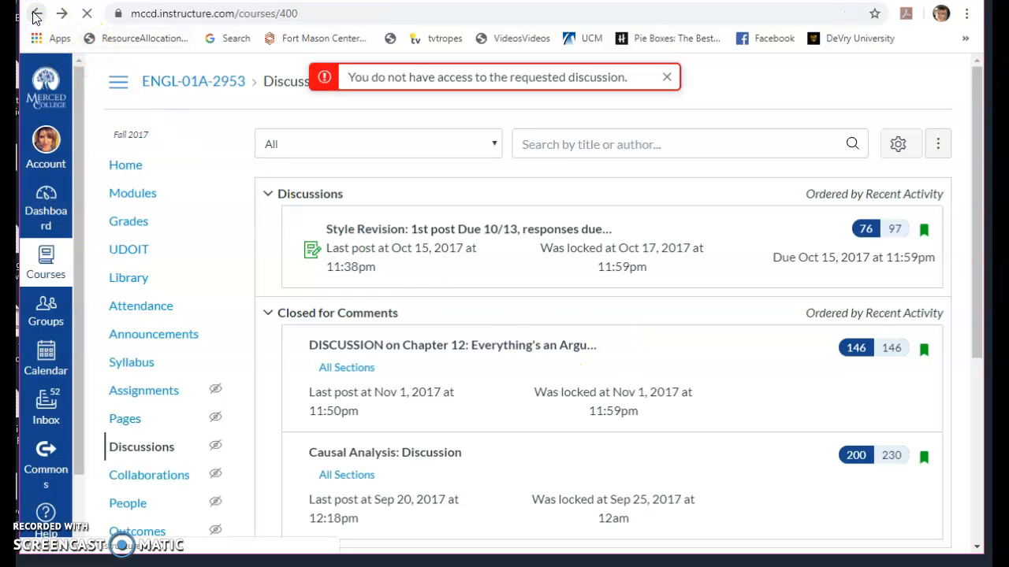
click(36, 14)
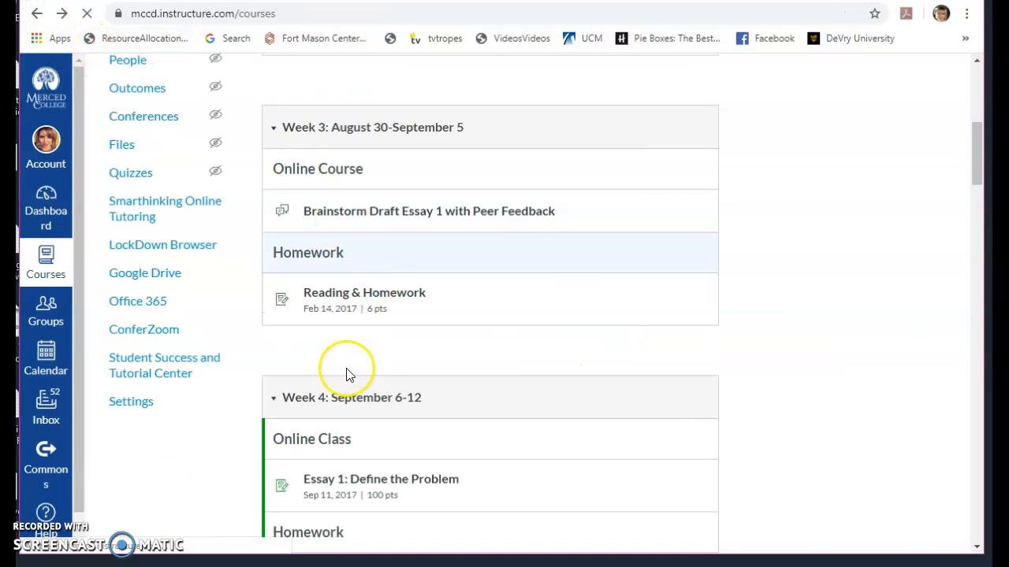
- Look at the assignments of the past course ENGL-01A-9125 (Summer 2018), return to its home page, and reopen the course choices
scroll(346, 373, up, 1)
scroll(347, 373, down, 2)
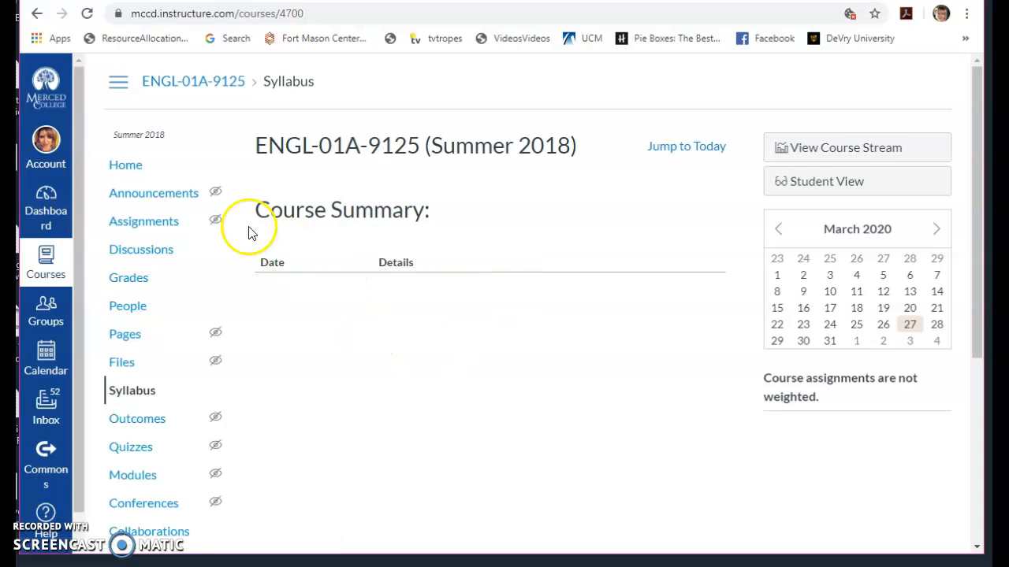
click(158, 224)
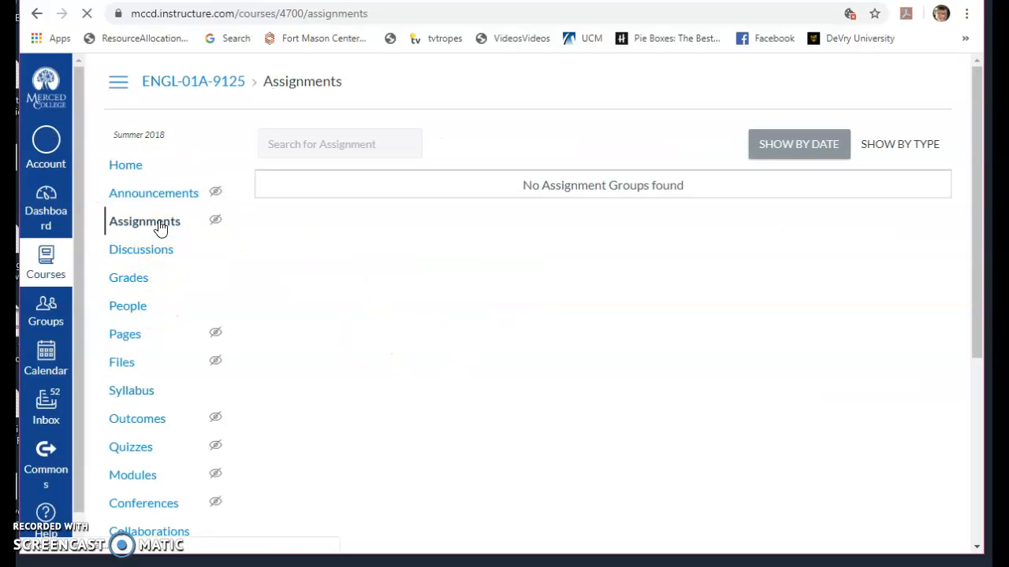
click(39, 17)
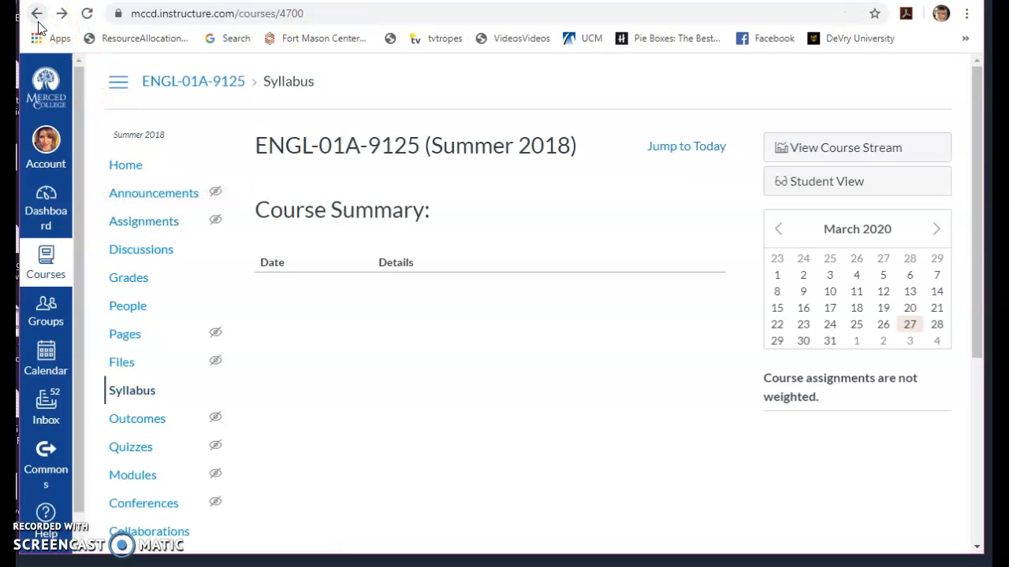
click(47, 260)
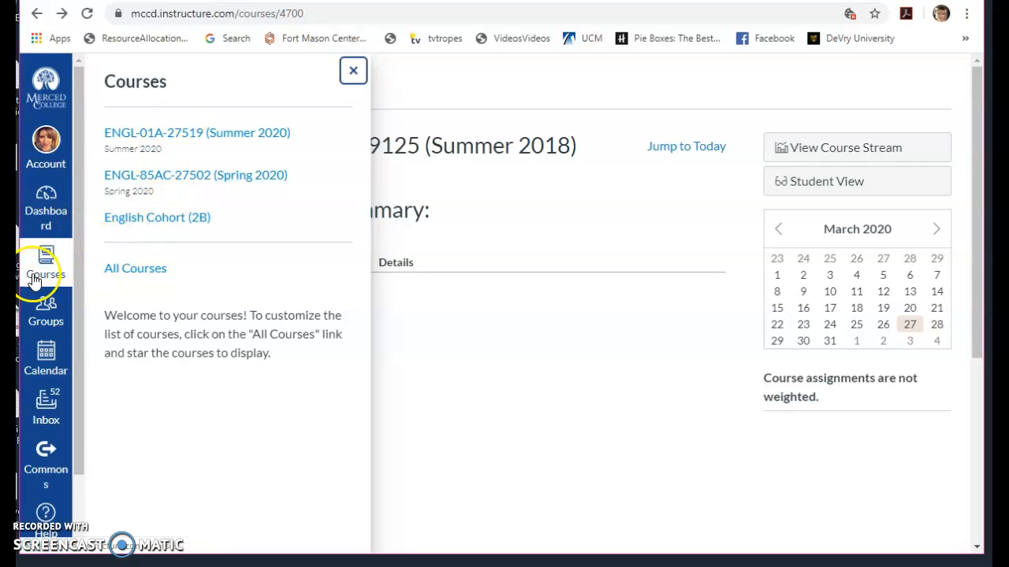
- Open the course ENGL-01A-27519 (Summer 2020) from the list of all courses, check its home page and return to the list
click(44, 264)
click(45, 265)
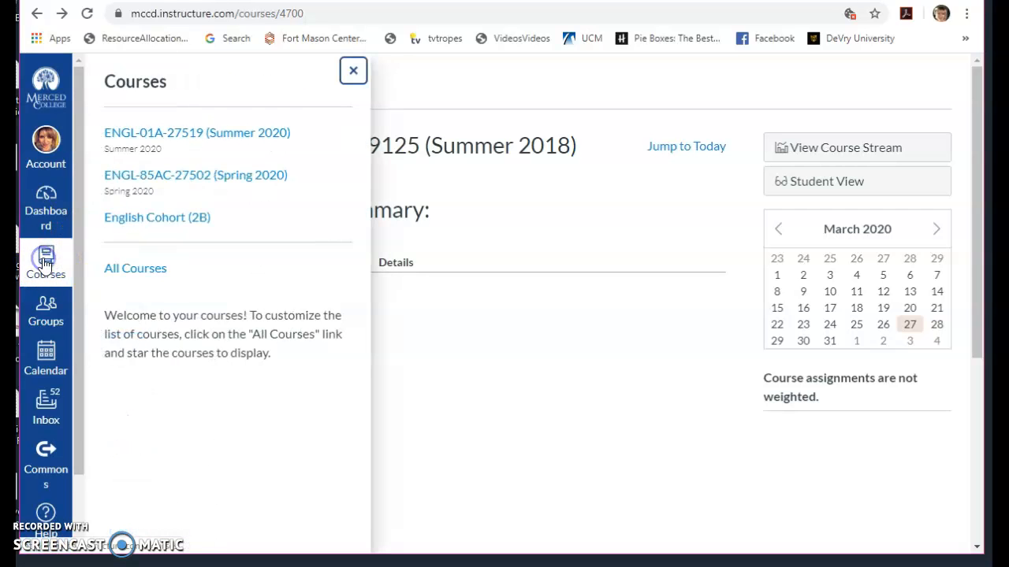
click(161, 270)
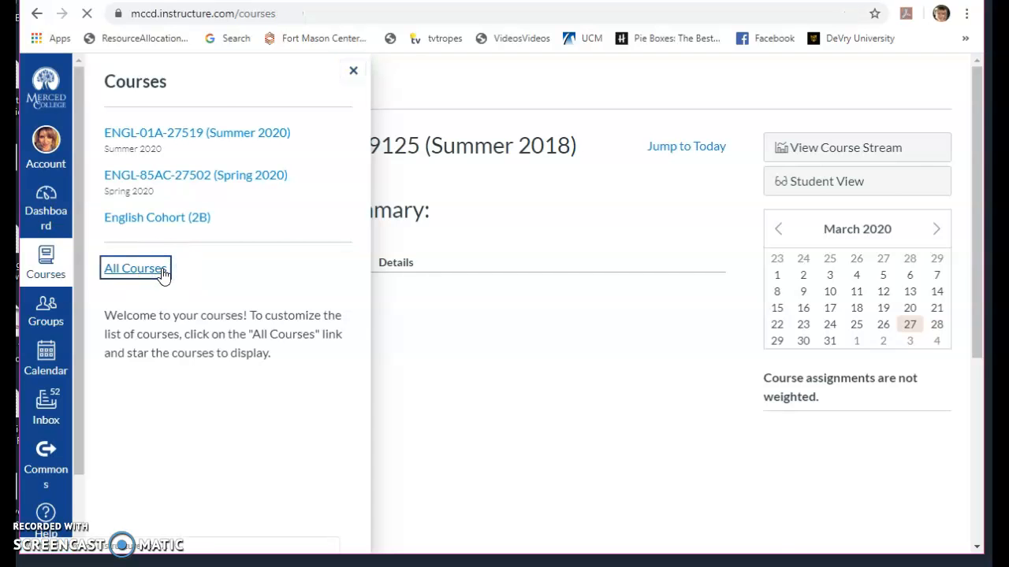
scroll(312, 401, down, 3)
scroll(313, 402, down, 2)
click(311, 155)
click(311, 155)
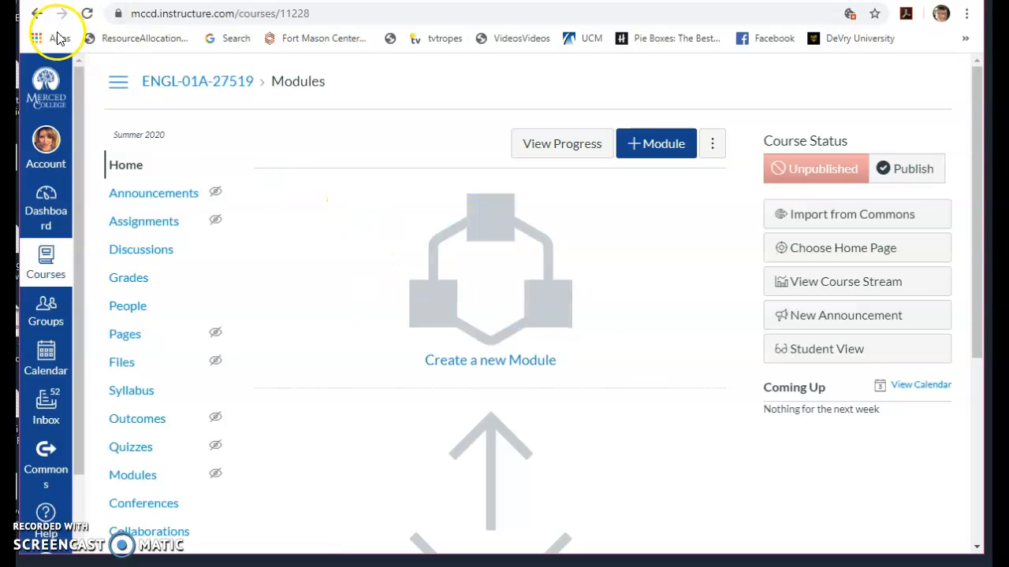
click(38, 13)
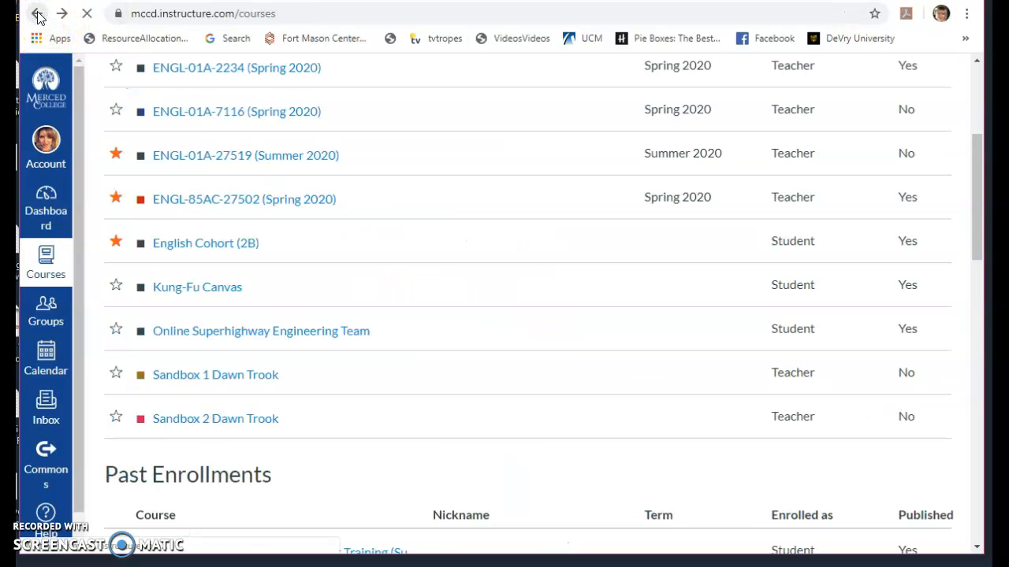
click(267, 172)
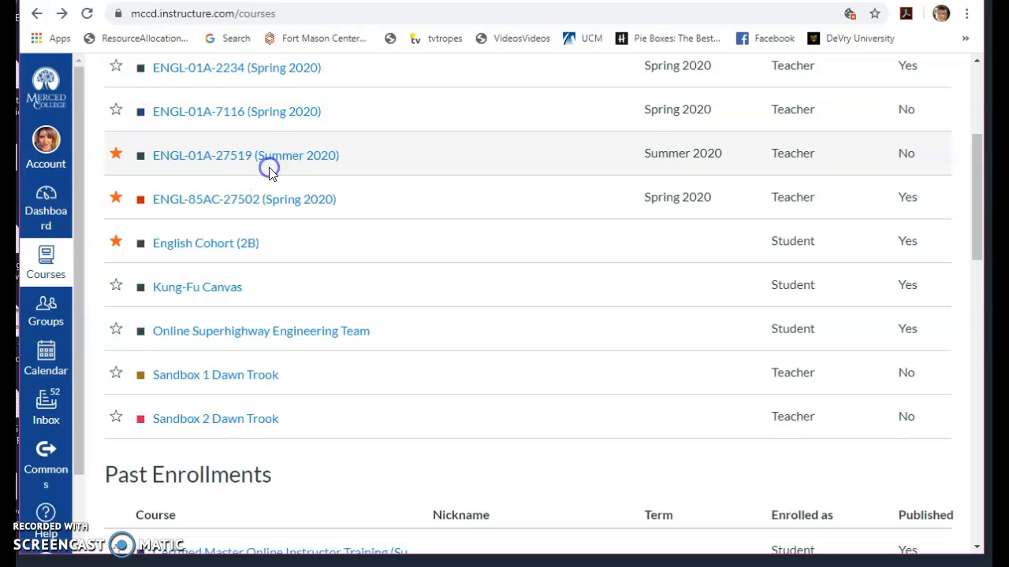
click(271, 156)
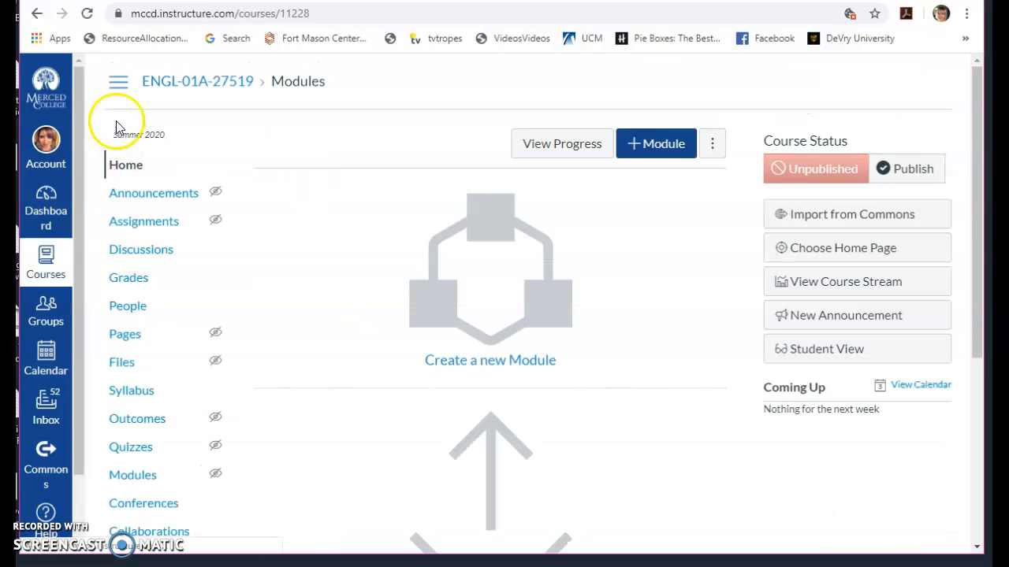
click(34, 14)
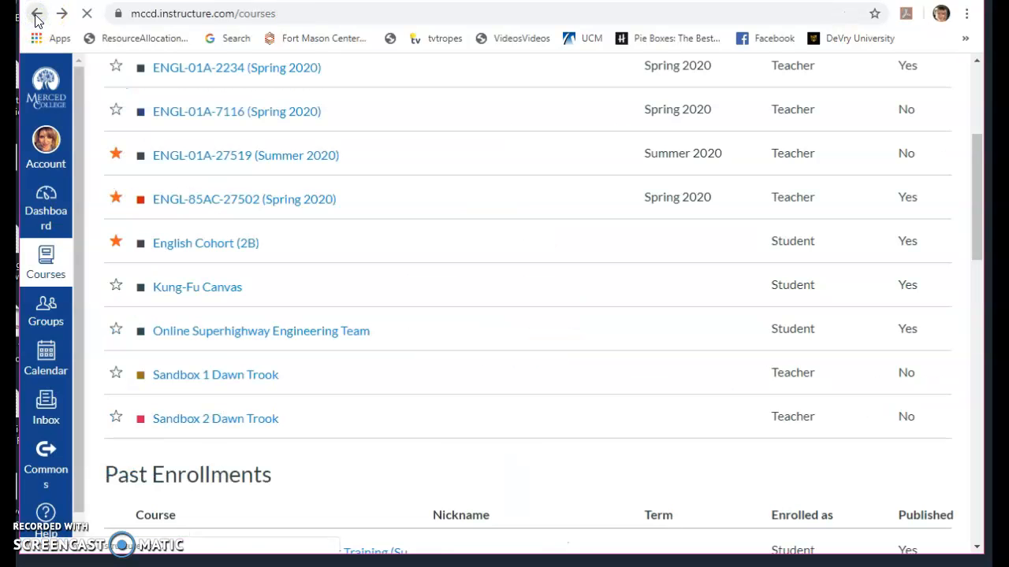
- Open the course ENGL-85AC-27502 (Spring 2020) and look at its Essay 1 assignment
click(211, 200)
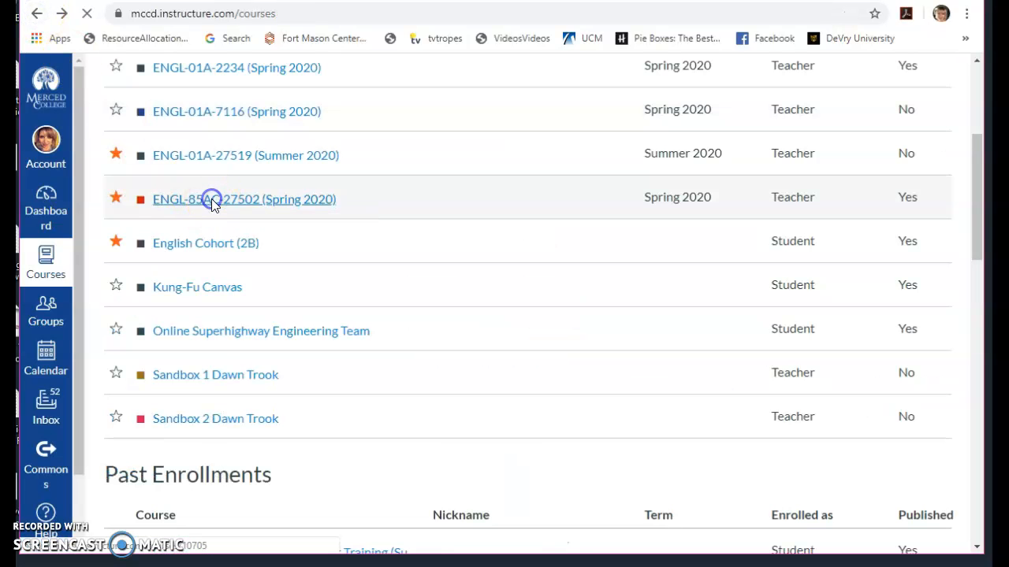
click(35, 15)
click(66, 14)
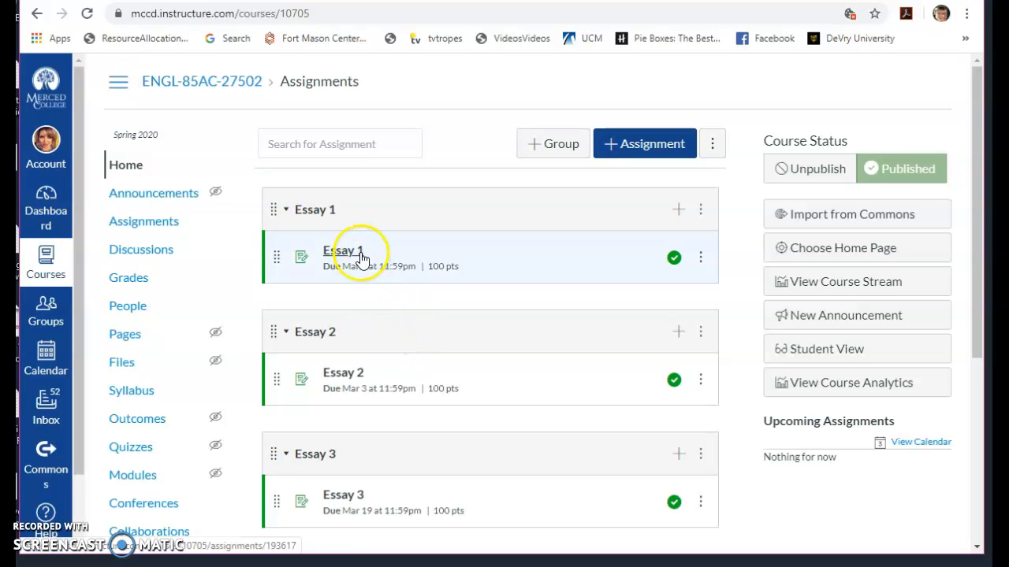
click(361, 257)
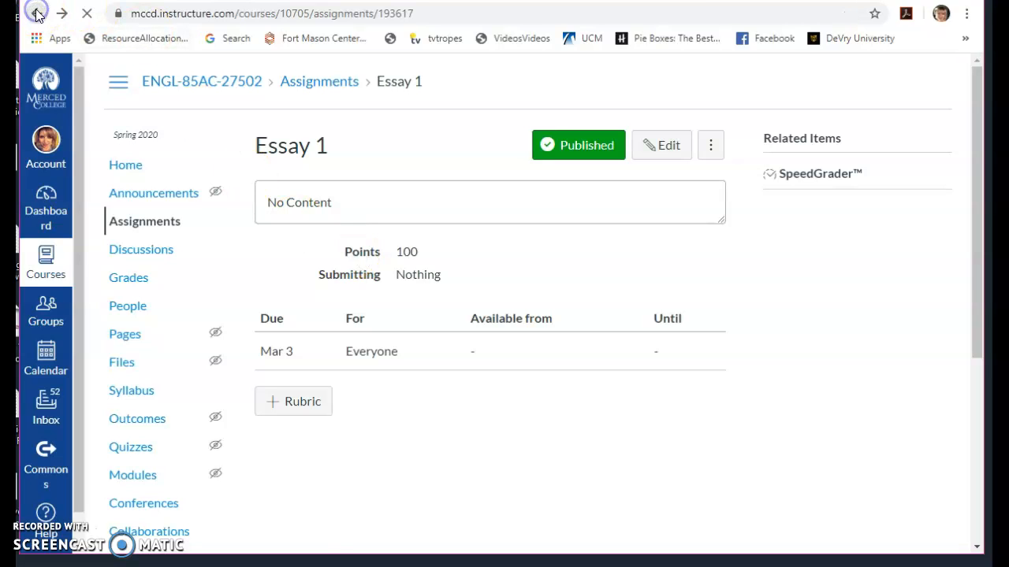
- Return to the list of all courses and open the past course ENGL-01A-9121 (Summer 2019)
click(49, 259)
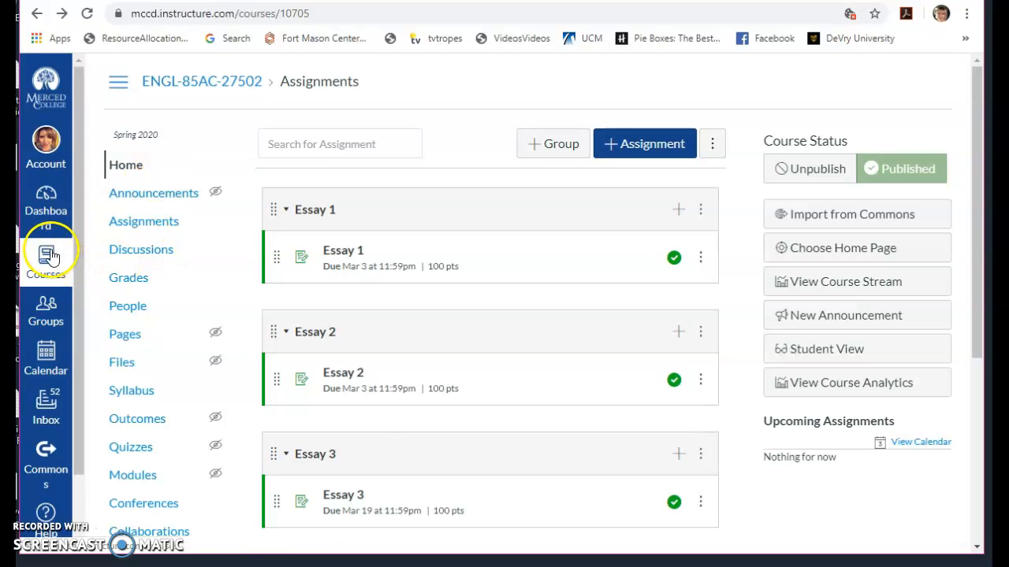
click(49, 256)
click(135, 272)
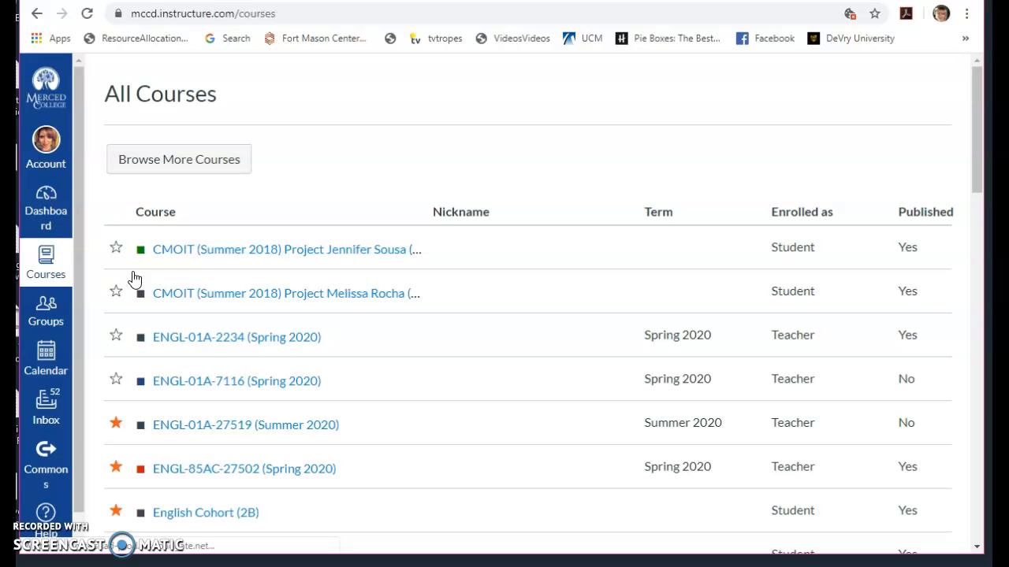
scroll(441, 403, down, 5)
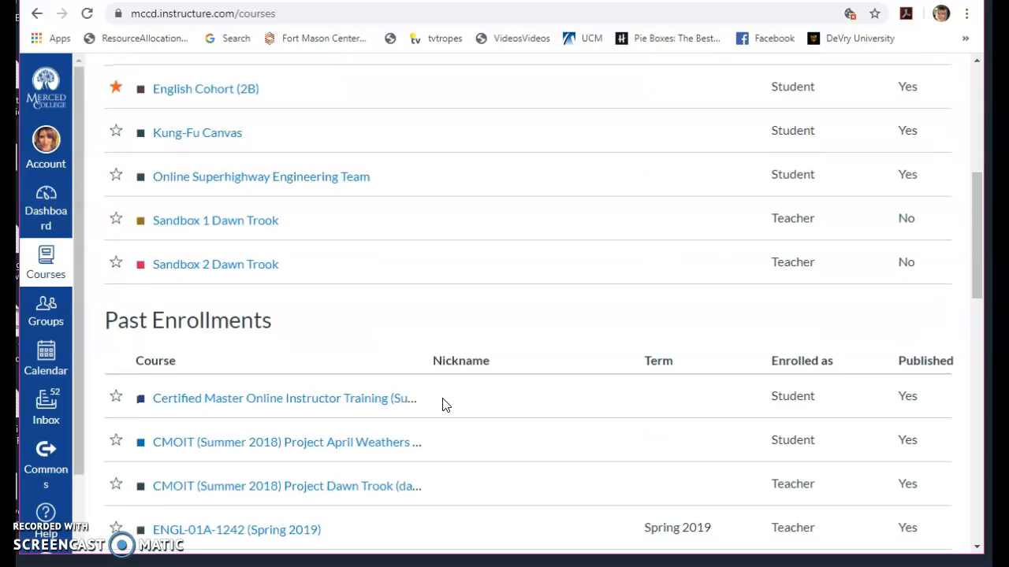
scroll(443, 404, down, 5)
scroll(442, 405, down, 1)
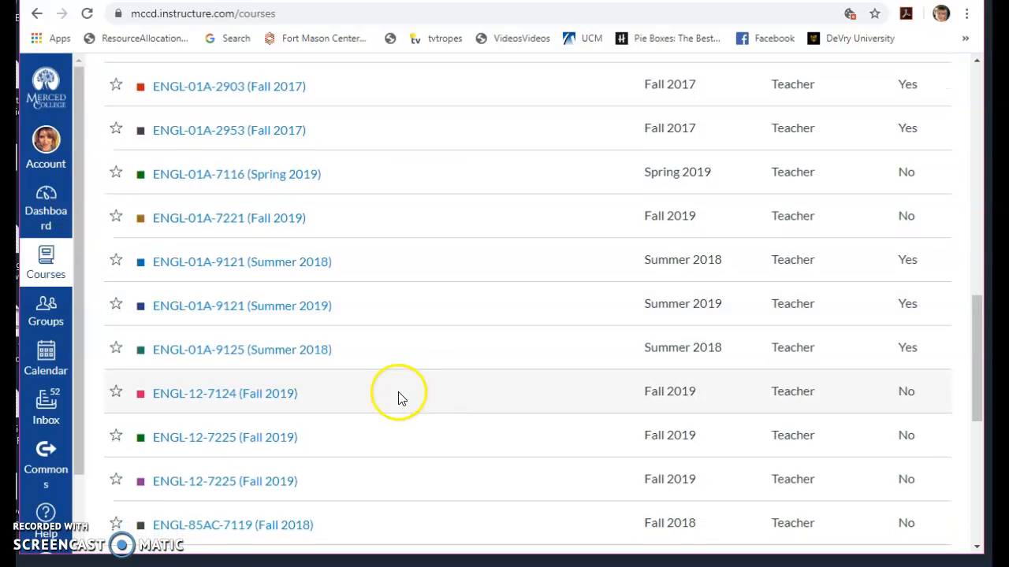
scroll(404, 294, down, 1)
scroll(405, 294, down, 1)
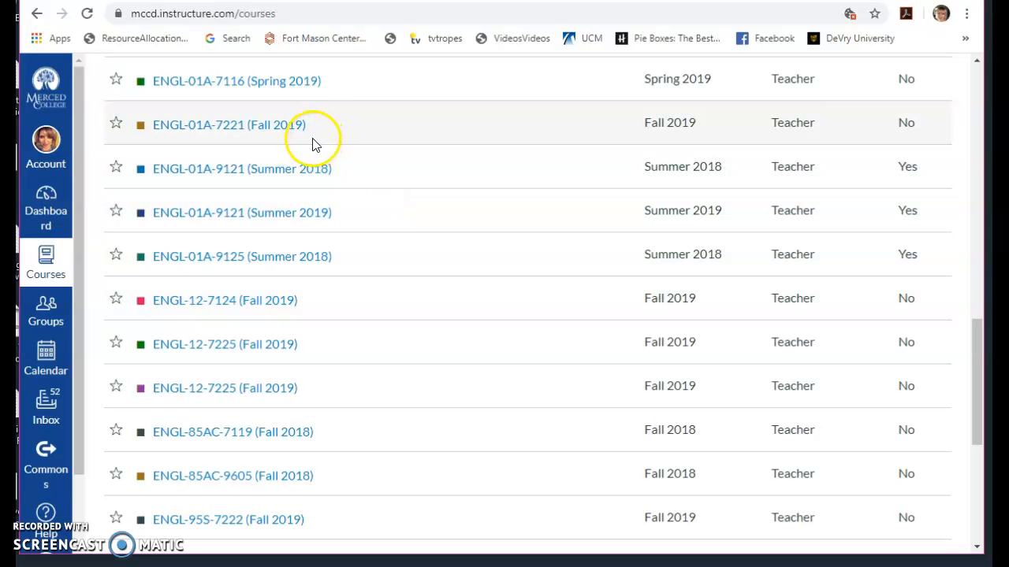
click(303, 211)
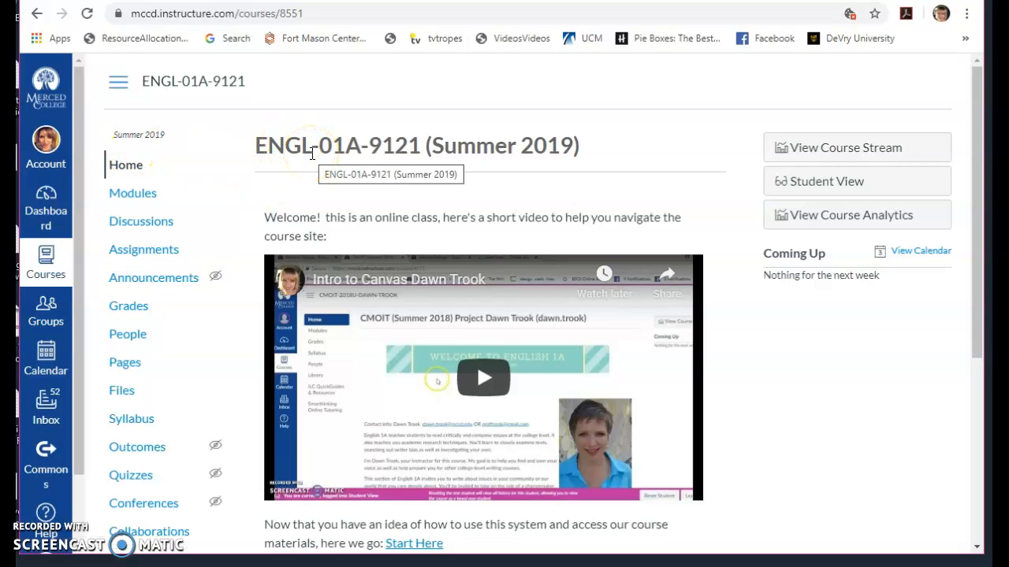
- Go to the course's assignments and open "Essay 2: Define the Problem"
click(489, 410)
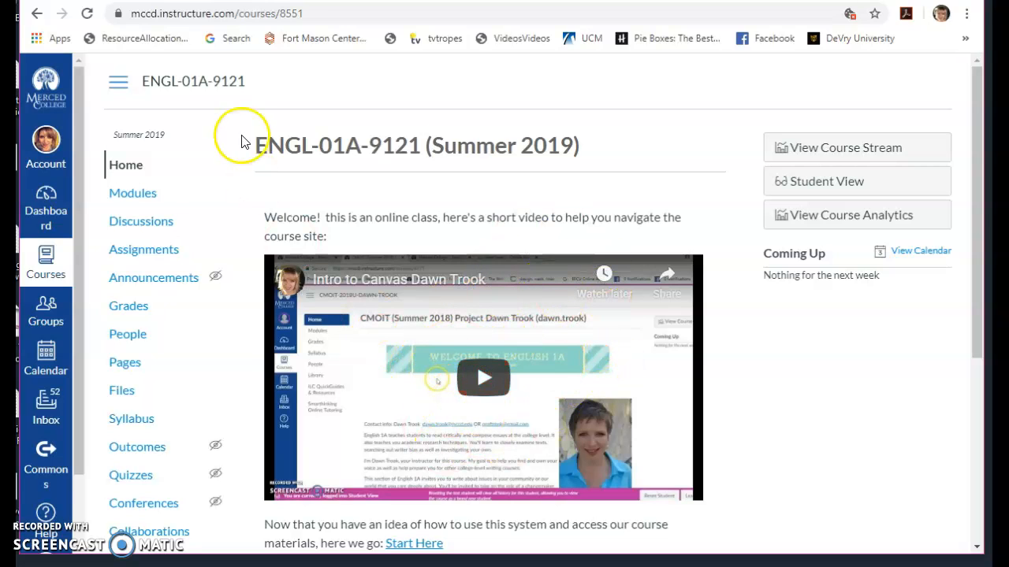
scroll(234, 169, down, 1)
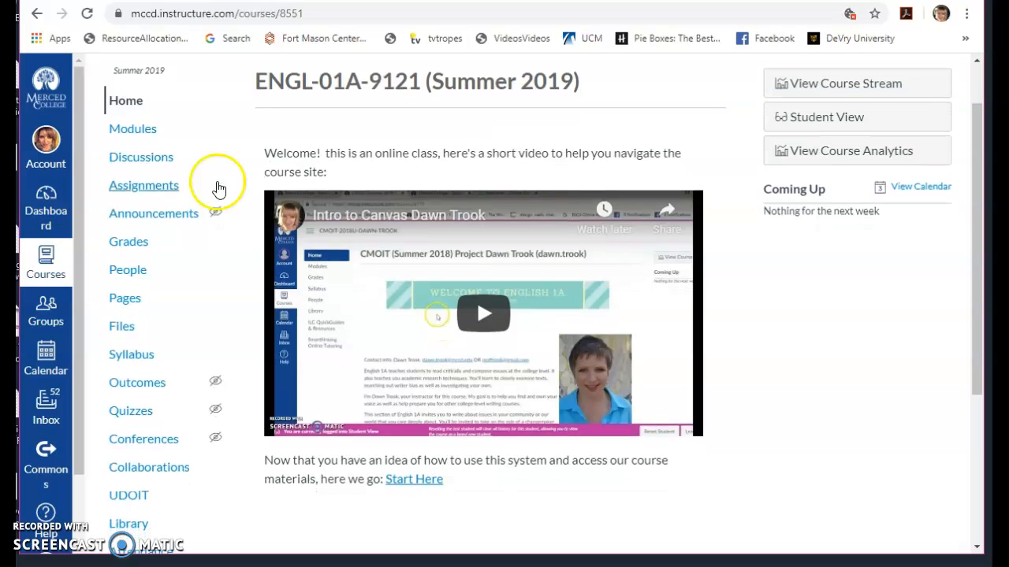
click(147, 186)
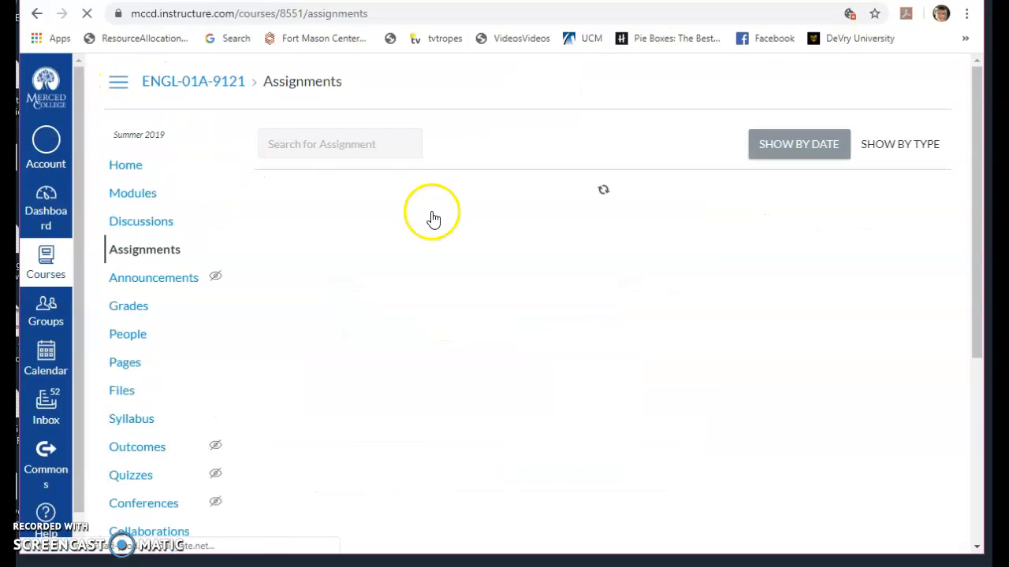
scroll(495, 342, down, 4)
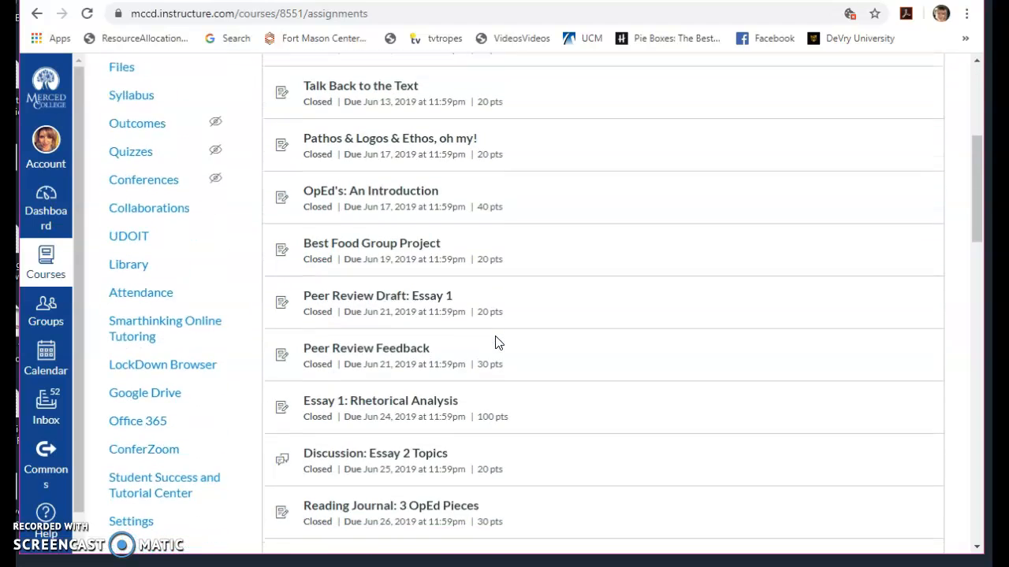
scroll(495, 342, down, 7)
click(472, 461)
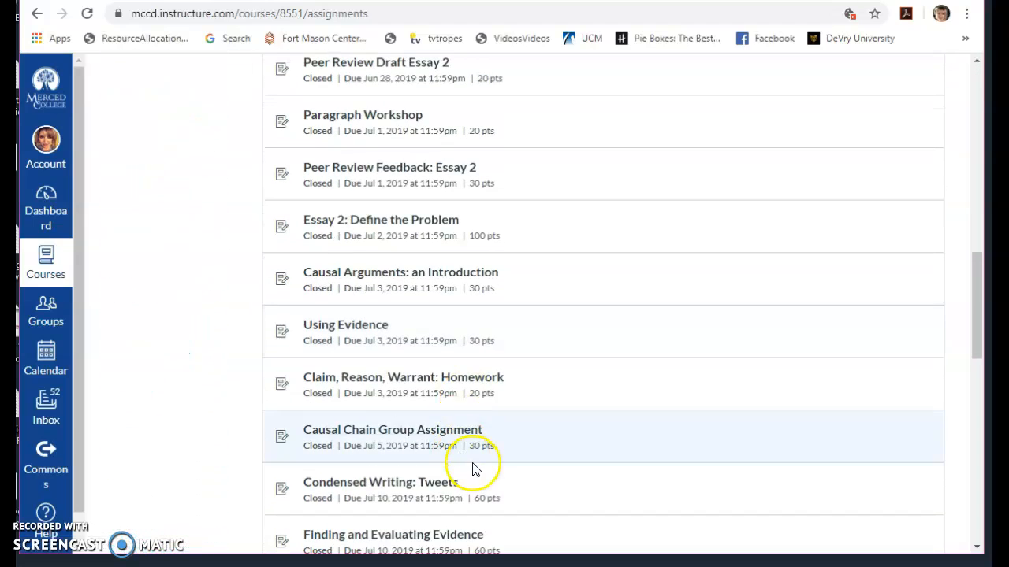
click(443, 222)
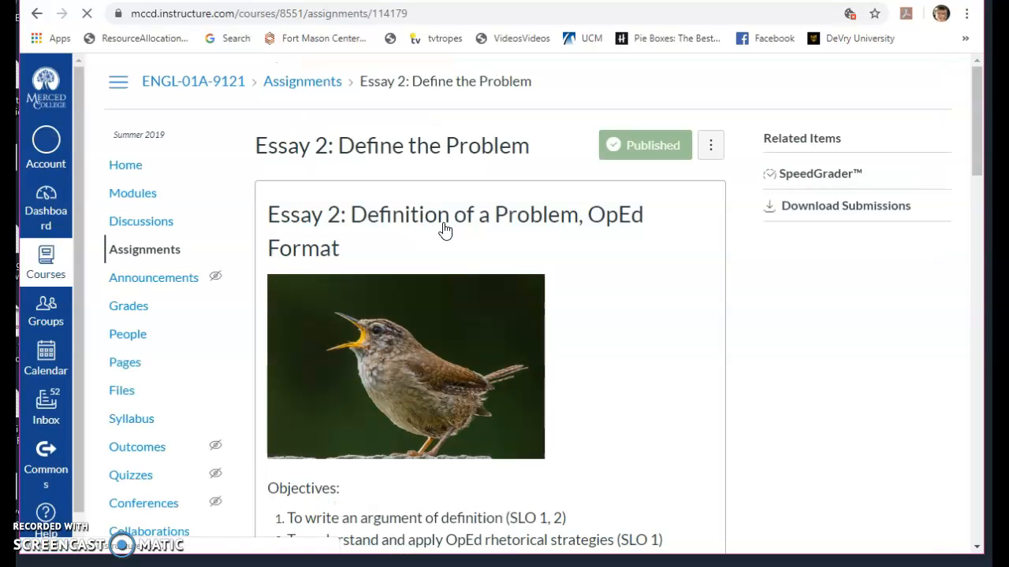
- Look over the Essay 2 assignment instructions and open its submissions in SpeedGrader
scroll(743, 316, down, 5)
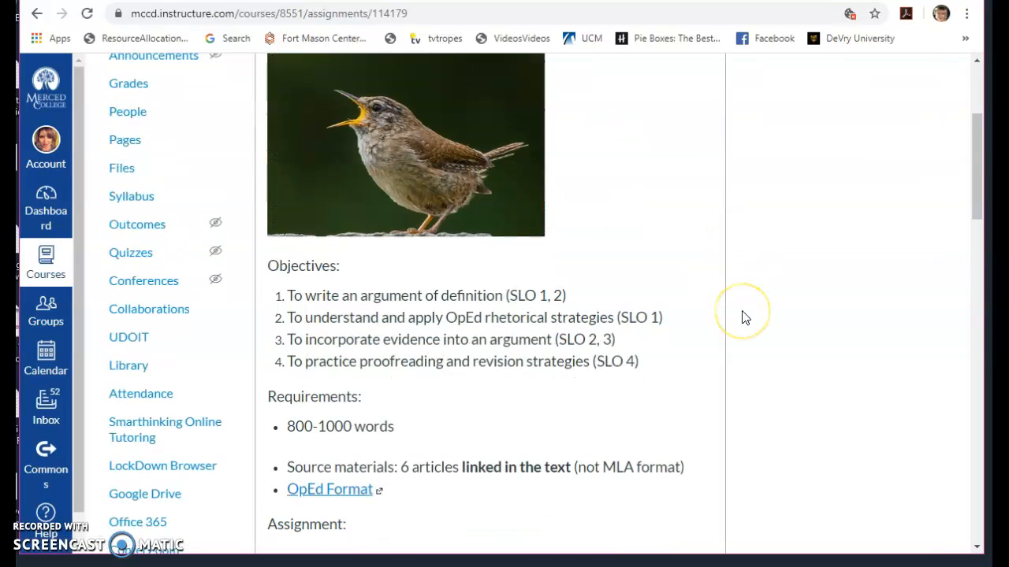
scroll(743, 316, down, 1)
scroll(670, 228, up, 2)
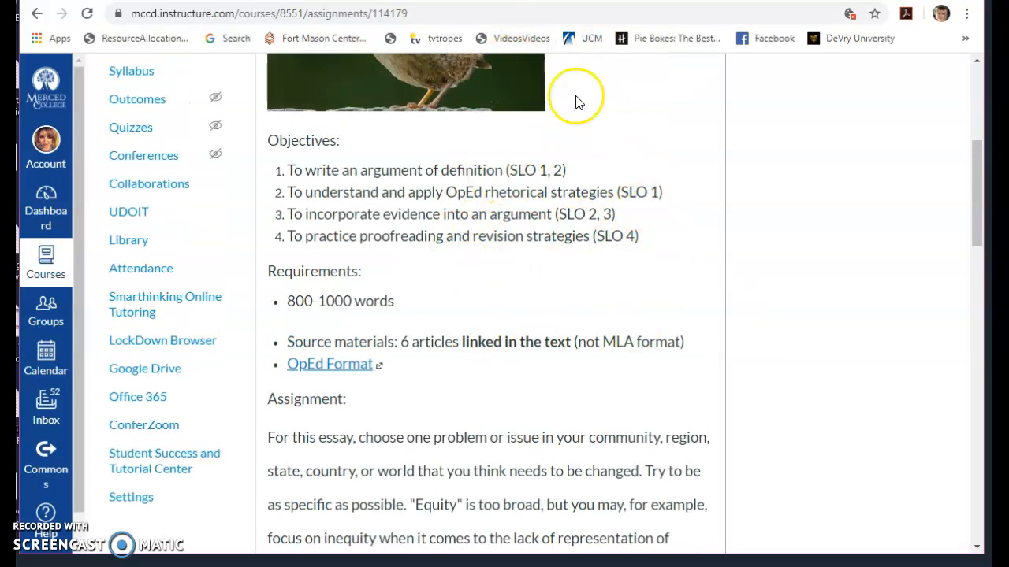
scroll(675, 275, down, 4)
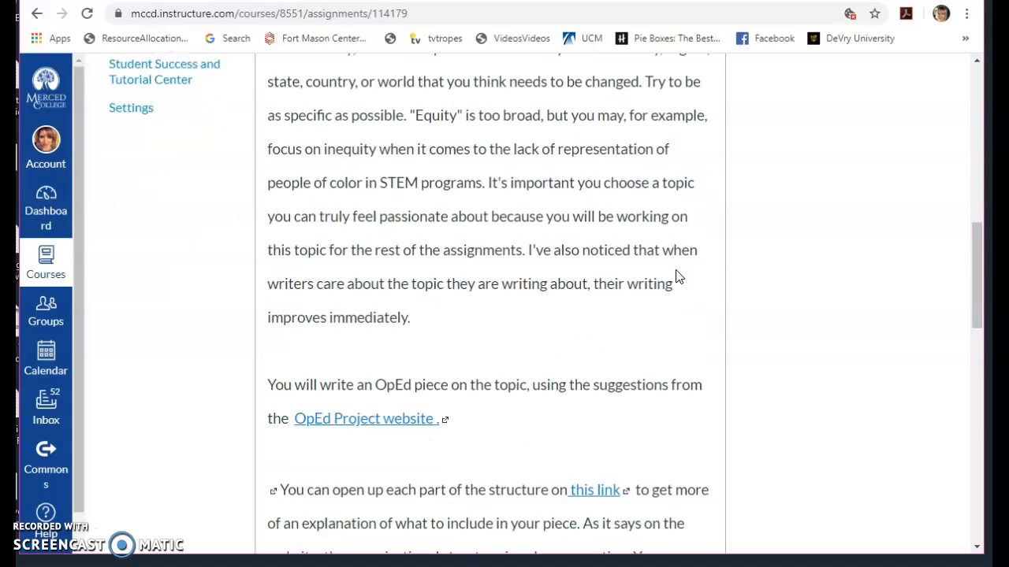
scroll(675, 275, up, 2)
drag(977, 239, 976, 114)
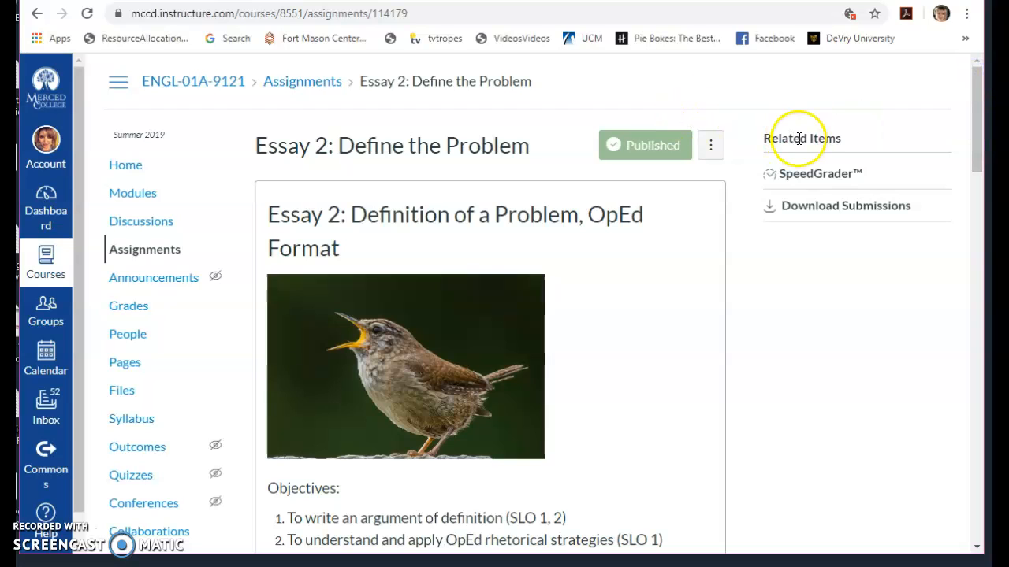
click(804, 175)
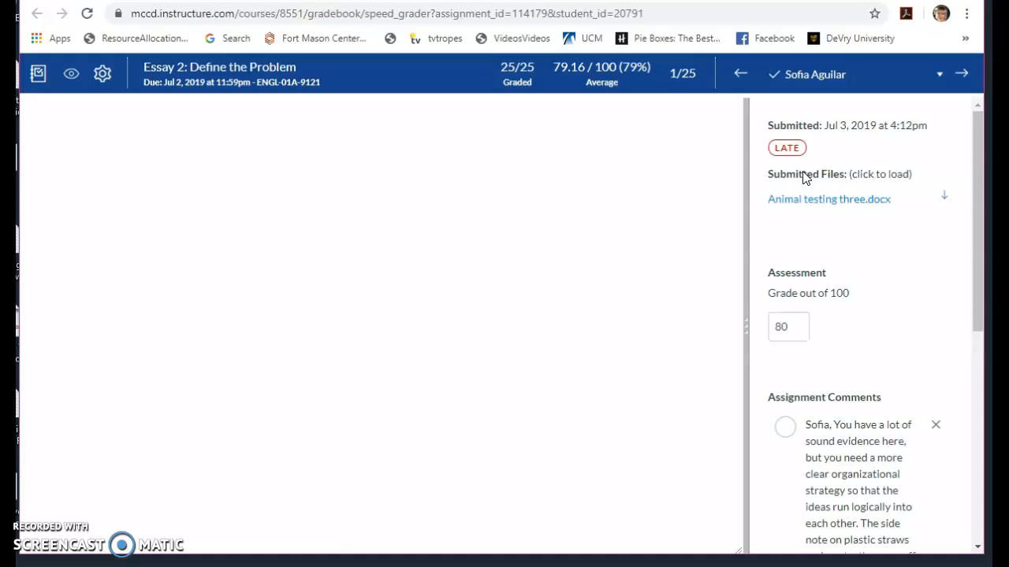
- Load the submitted file "Animal testing three.docx" and look through the grade, assignment comments and essay text
click(827, 202)
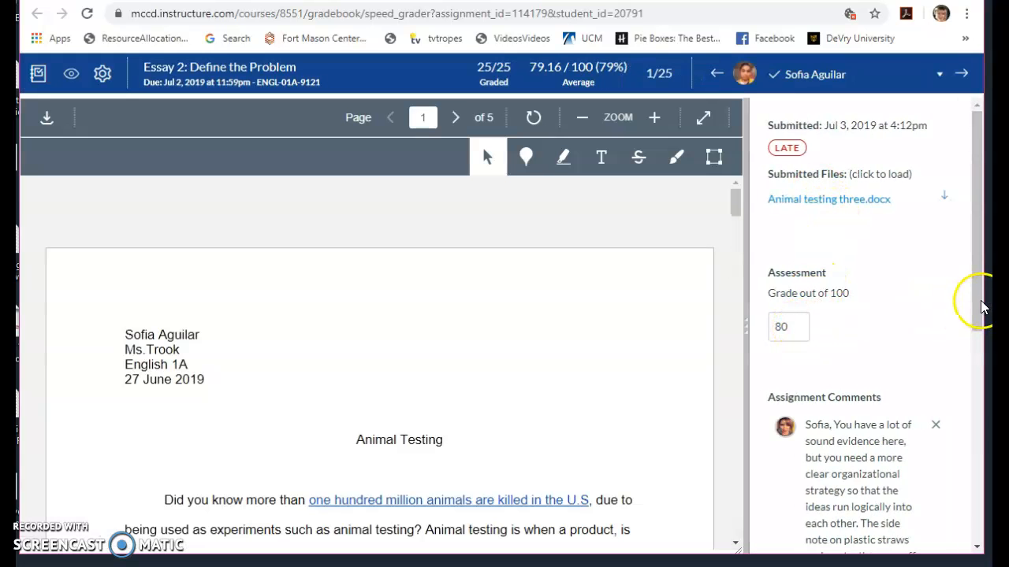
drag(984, 304, 974, 352)
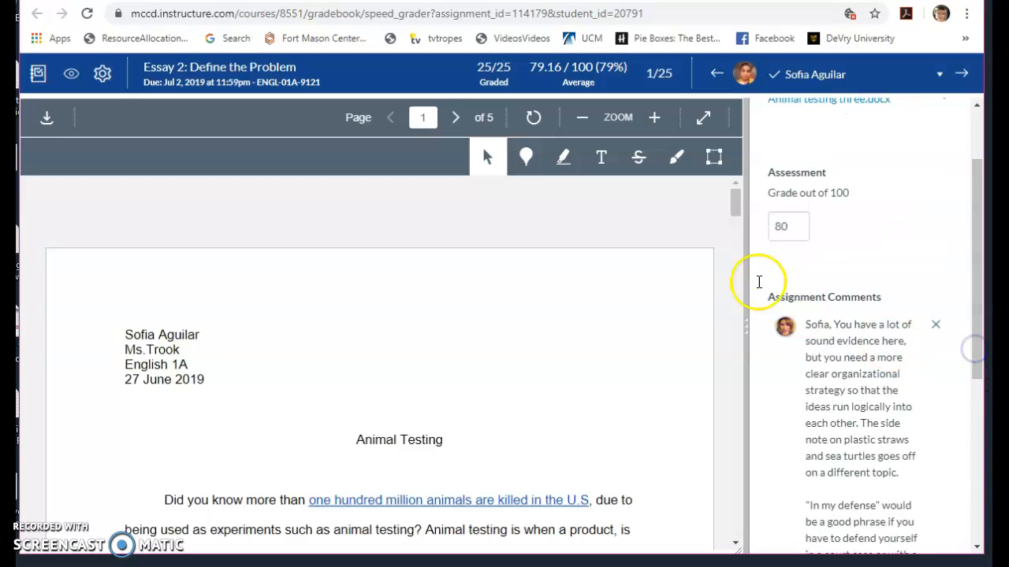
drag(734, 204, 734, 252)
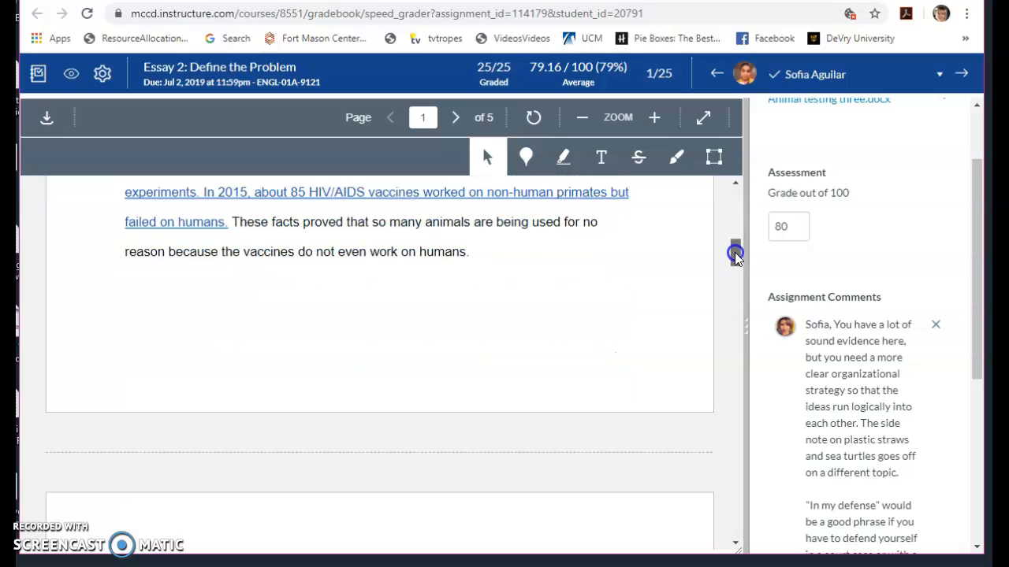
- Add a blue point annotation after the essay paragraph ending "do not even work on humans" with the comment "Hello this rocks!"
click(525, 160)
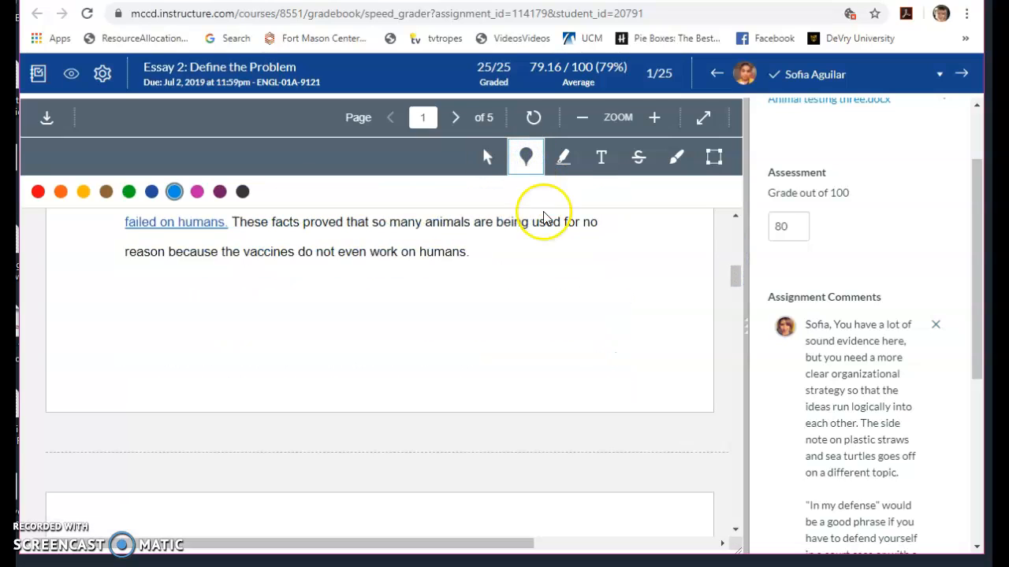
click(512, 250)
text(Hello this rocks!)
click(648, 265)
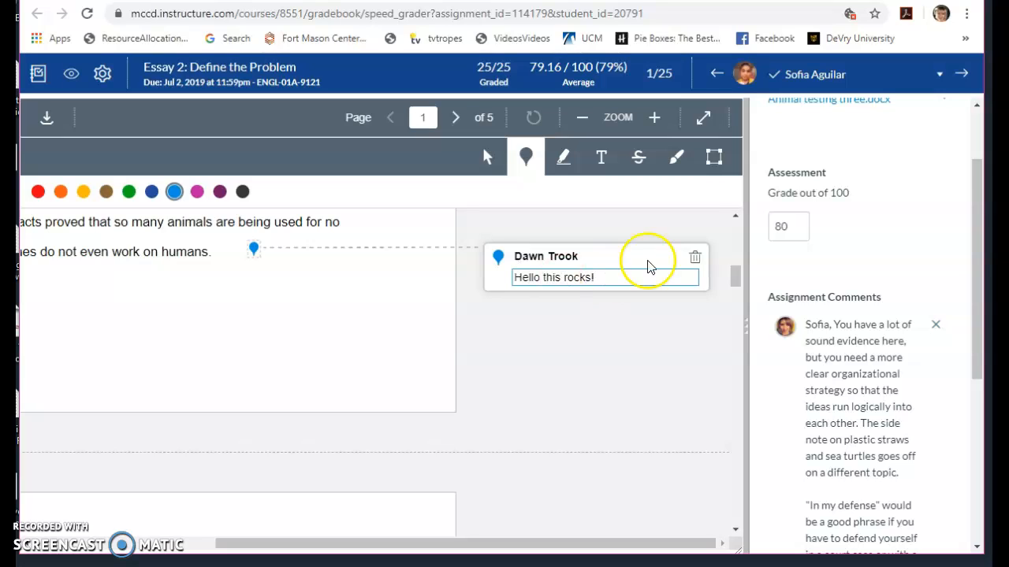
click(696, 257)
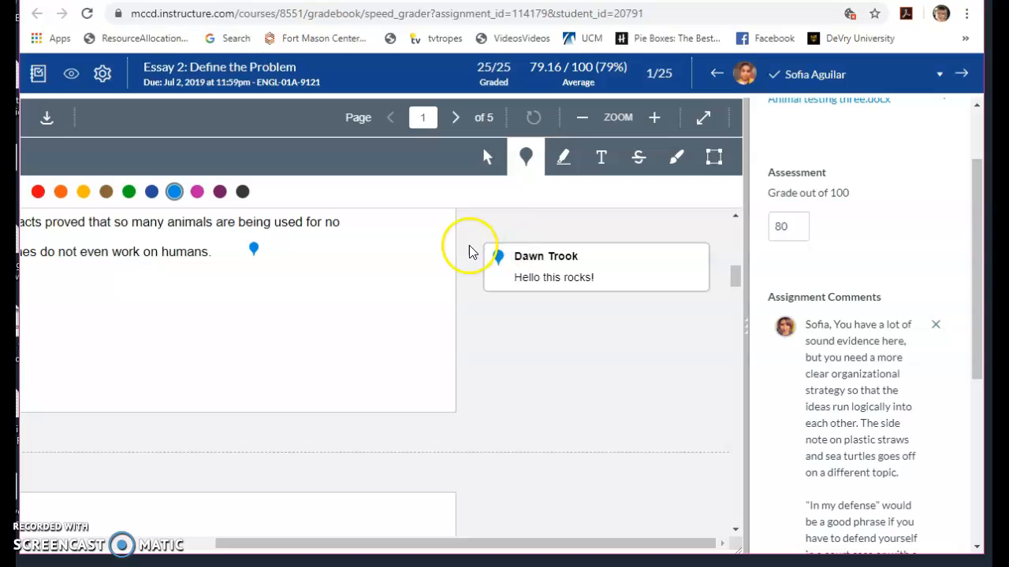
- Draw a thin blue freehand swirl beside the point annotation after the paragraph ending "do not even work on humans"
click(560, 160)
click(643, 159)
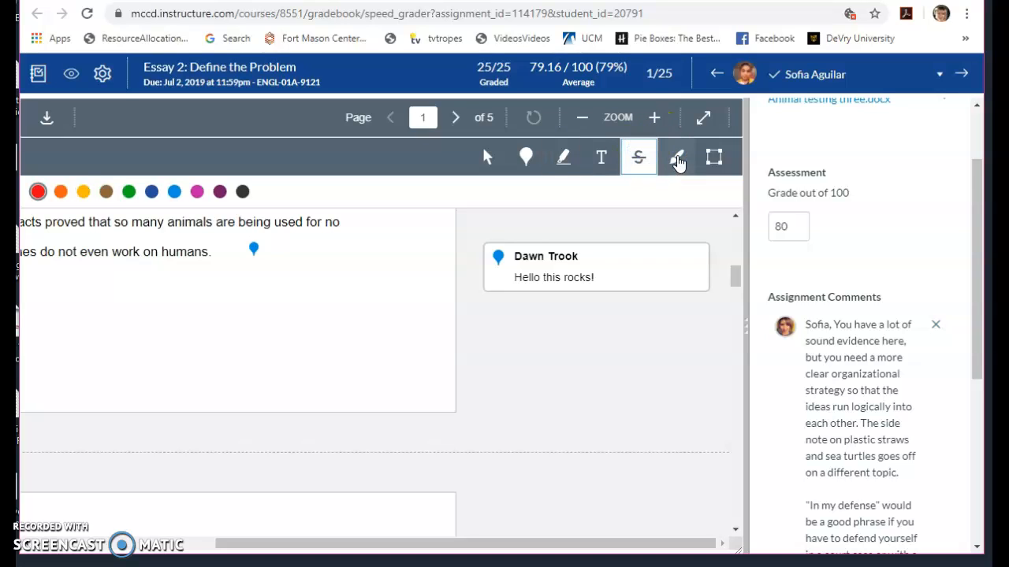
click(678, 160)
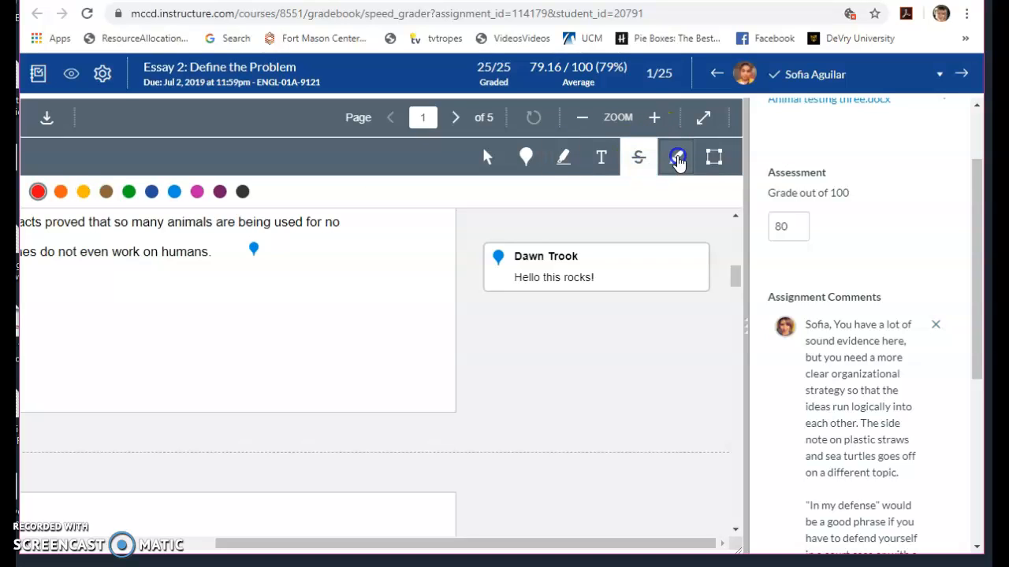
mouse_move(371, 268)
mouse_down()
mouse_move(368, 243)
mouse_move(368, 286)
mouse_move(312, 223)
mouse_move(387, 293)
mouse_move(305, 217)
mouse_move(313, 287)
mouse_up()
click(453, 241)
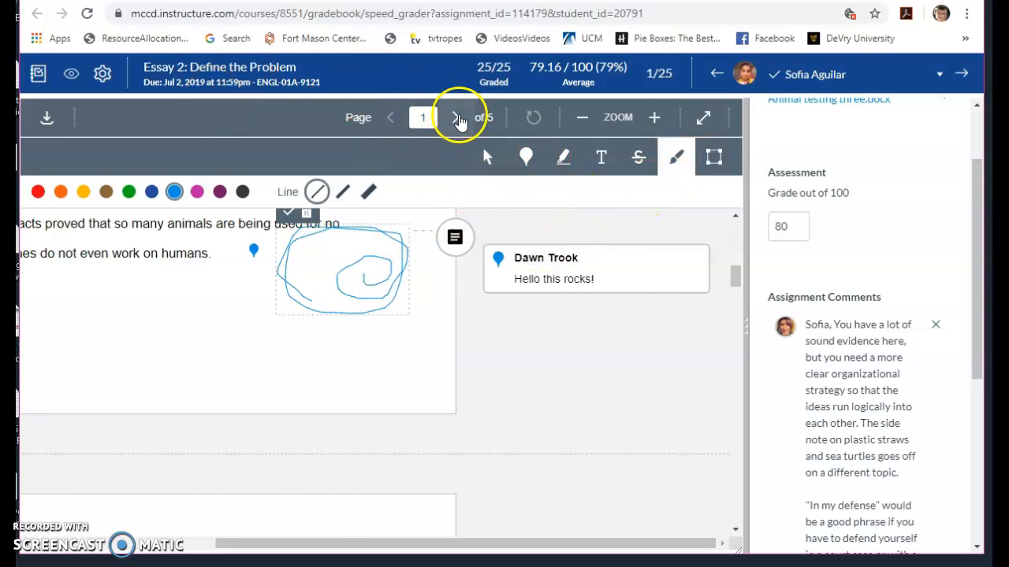
- Page ahead to page 3 of the essay, return to page 1 and draw a thin blue freehand line above the "Animal Testing" title
click(456, 118)
click(456, 118)
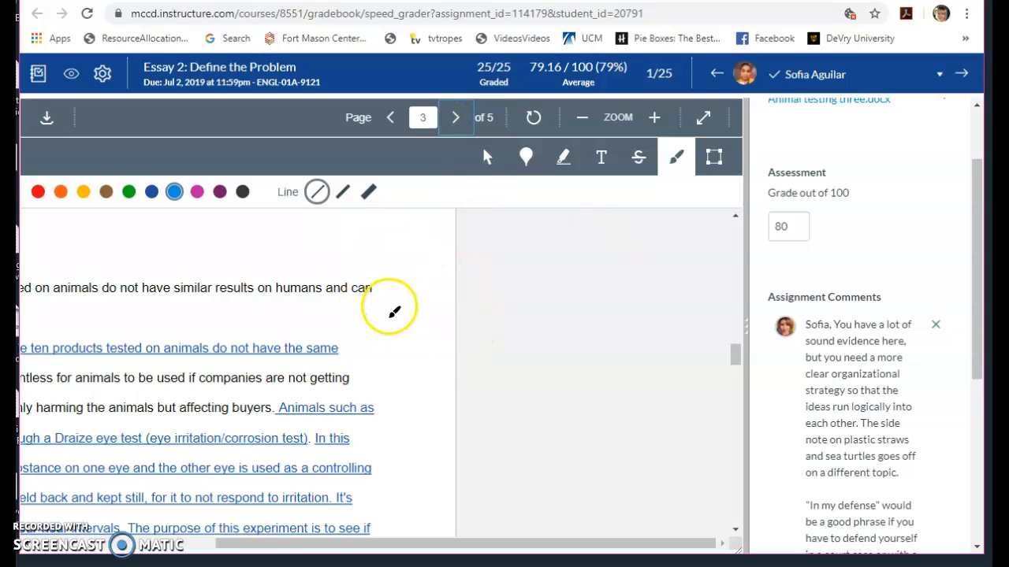
drag(733, 354, 725, 201)
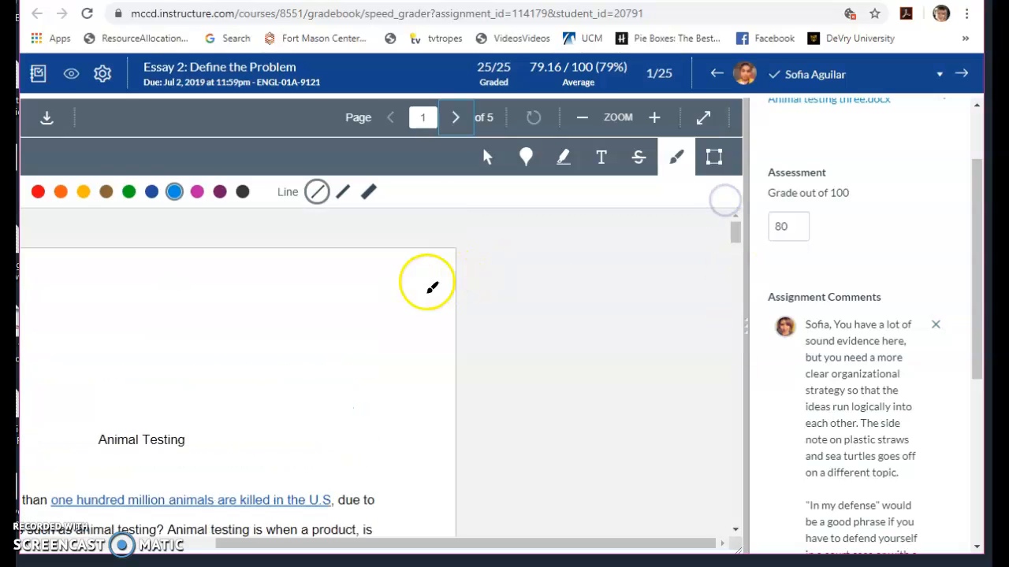
drag(412, 316, 412, 317)
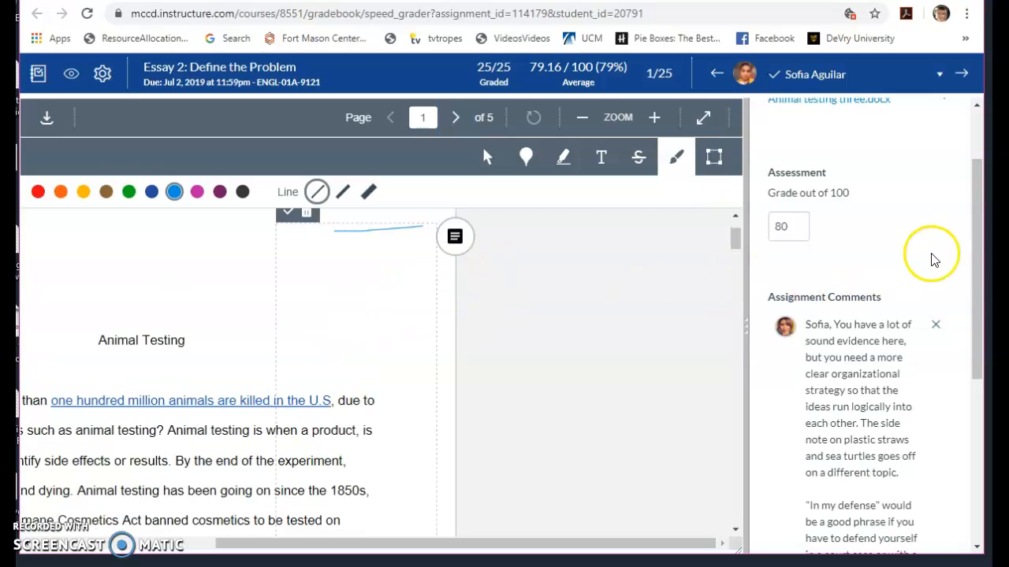
- Review the submission details, grade and full assignment comments for this essay
mouse_move(977, 267)
mouse_down()
mouse_move(977, 304)
mouse_move(961, 180)
mouse_up()
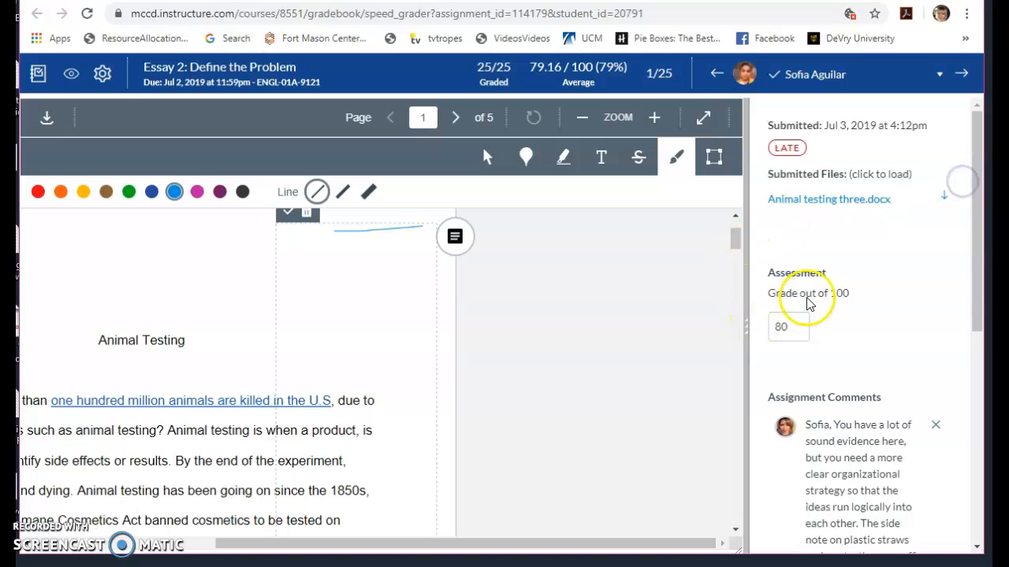
drag(981, 270, 985, 528)
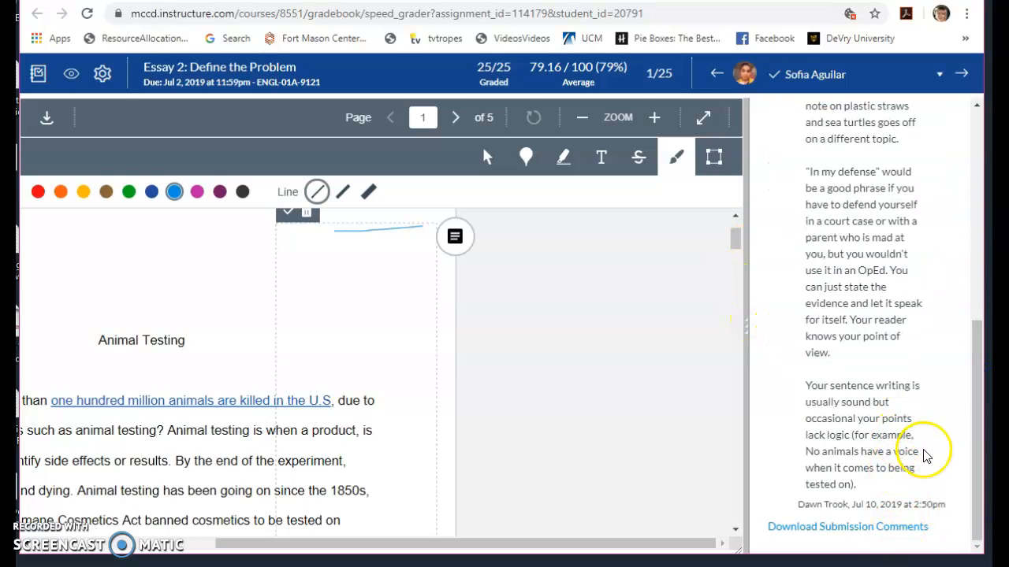
drag(977, 461, 969, 414)
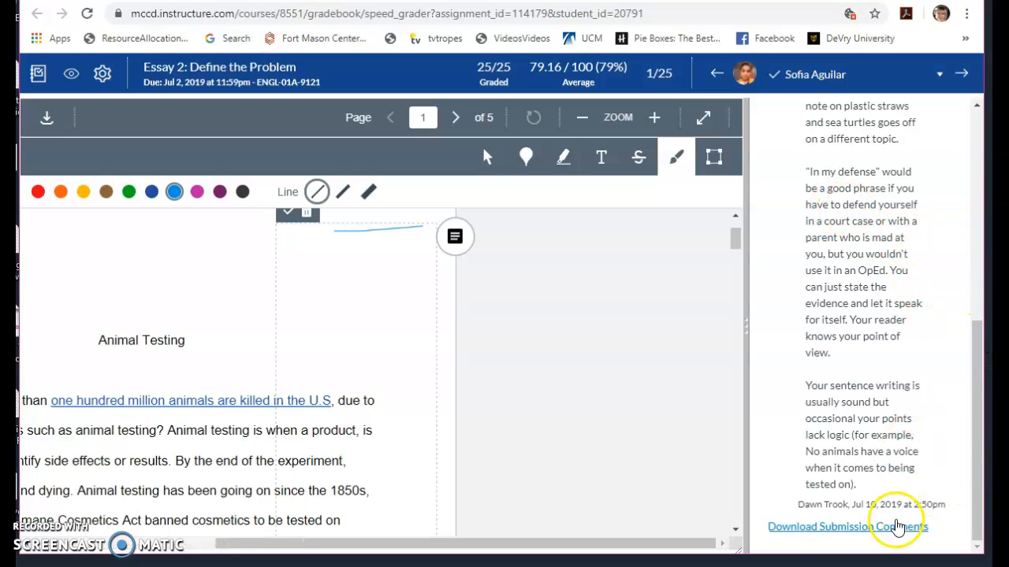
drag(979, 479, 942, 127)
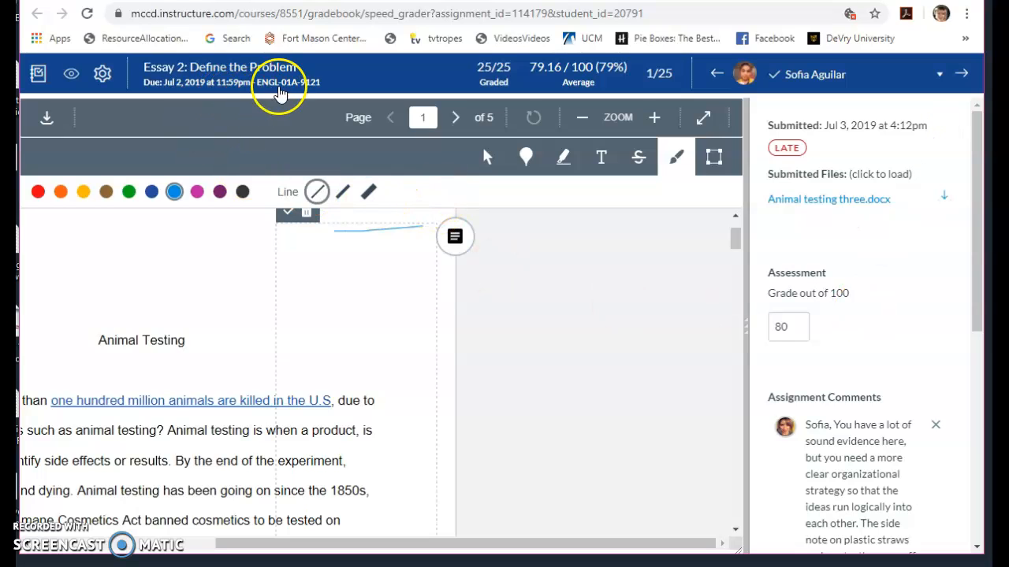
- Leave SpeedGrader for the ENGL-01A-9121 course home page and open the course's modules
click(288, 82)
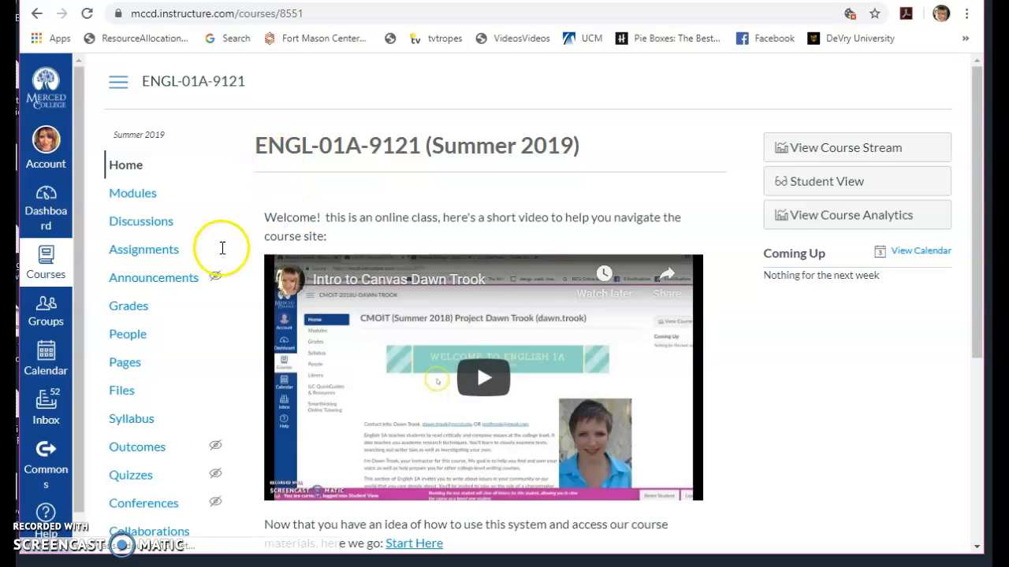
scroll(223, 394, down, 2)
scroll(226, 394, up, 2)
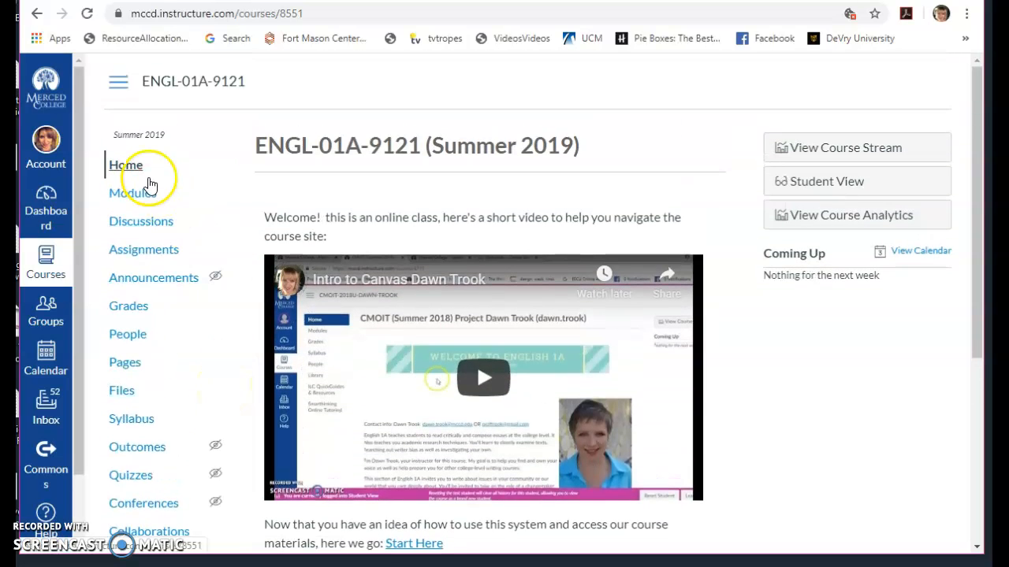
click(225, 188)
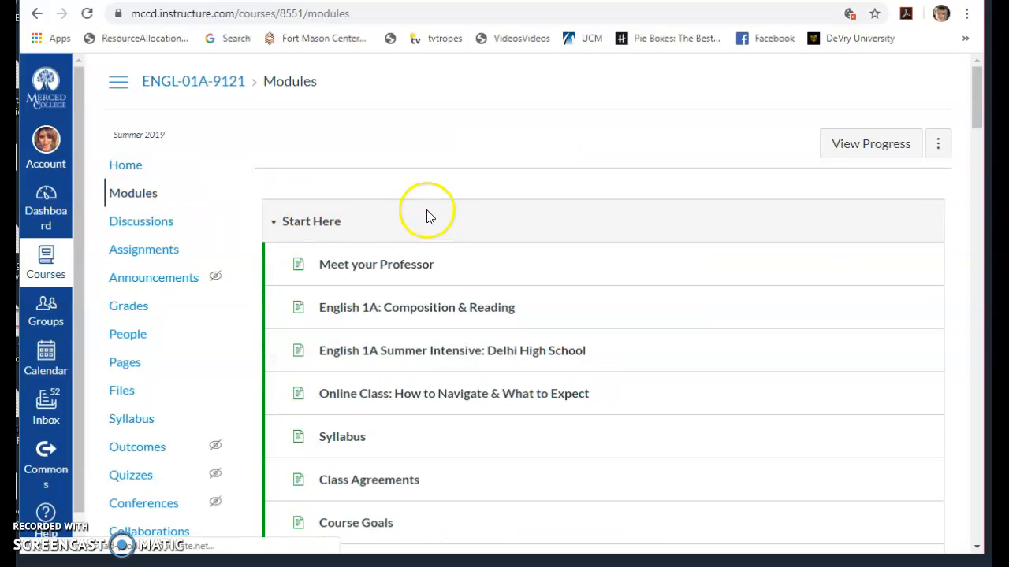
- Open the course gradebook and look across the assignment columns through "Read Chapter 12"
click(134, 308)
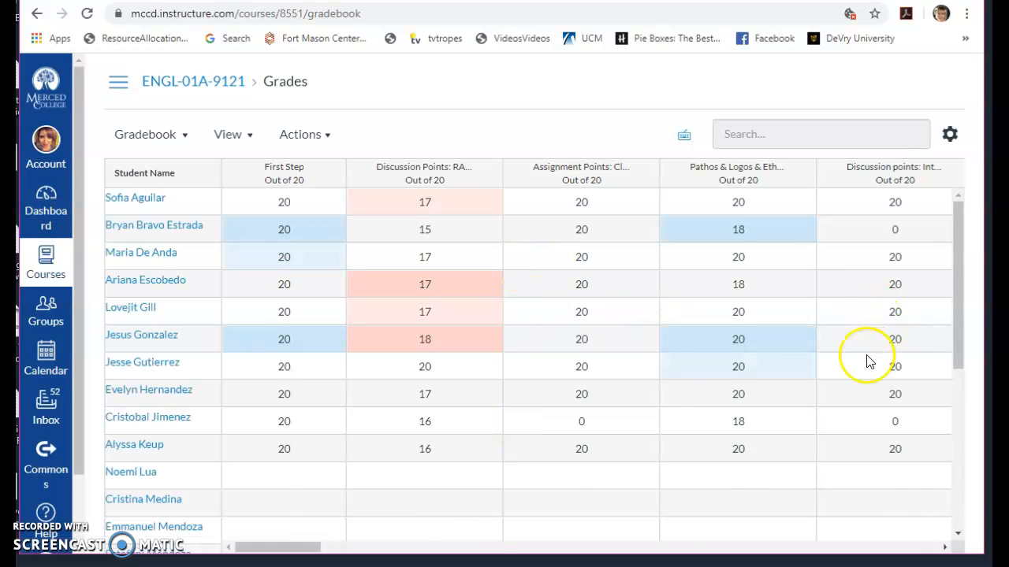
drag(304, 552, 601, 505)
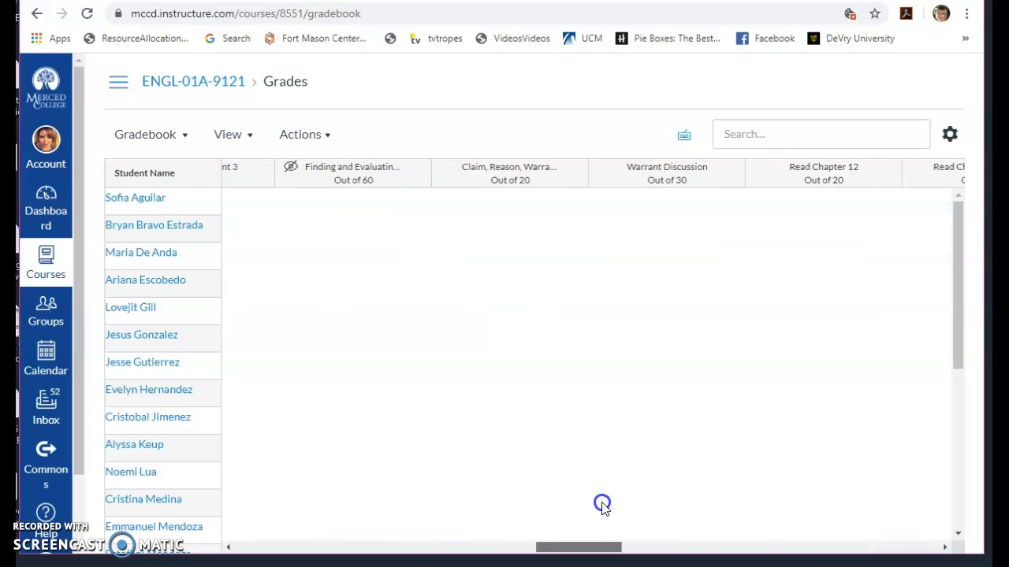
click(47, 263)
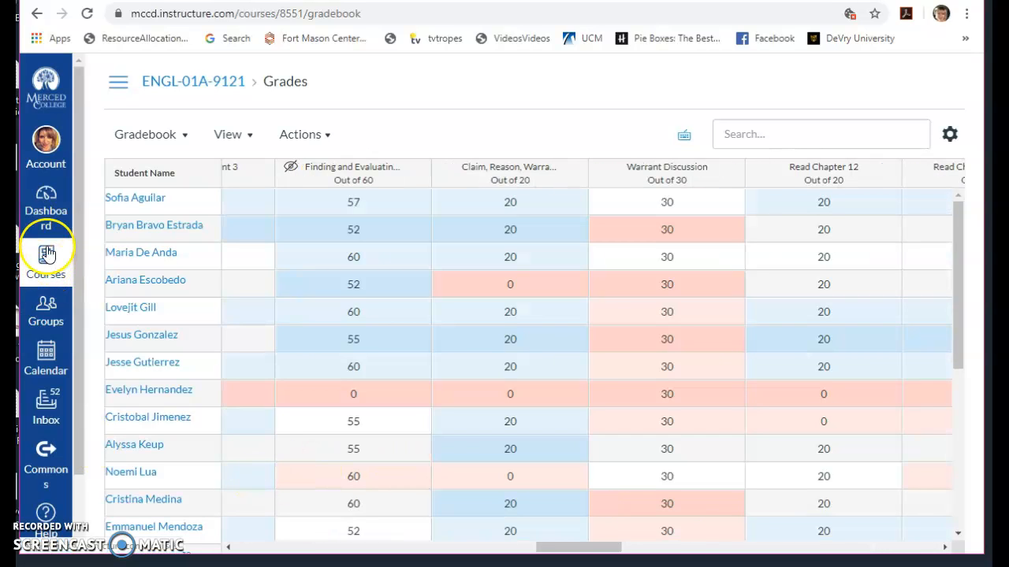
- Return to the course home page, open its discussions and look through the options menu and the discussion list
click(199, 85)
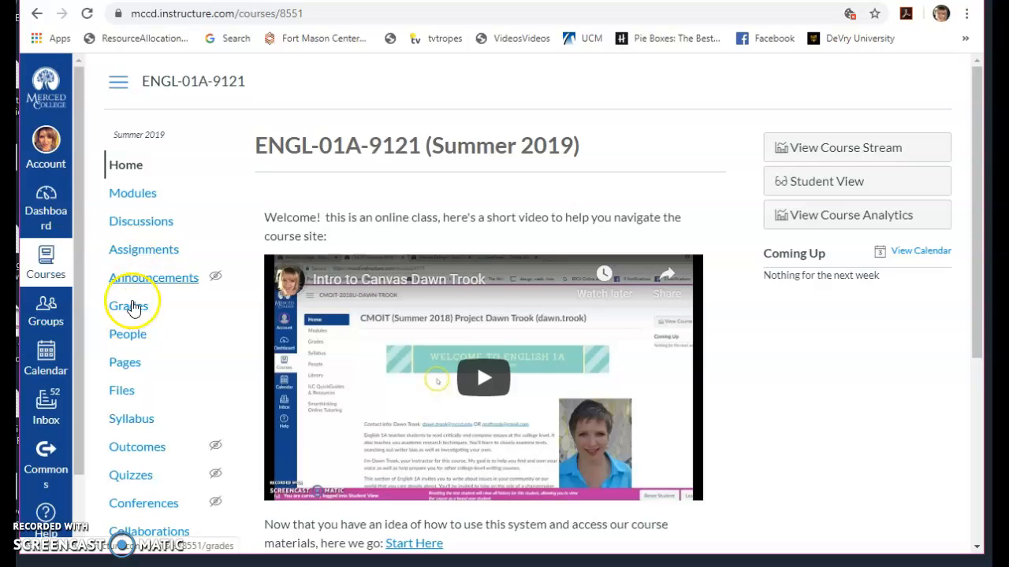
click(139, 221)
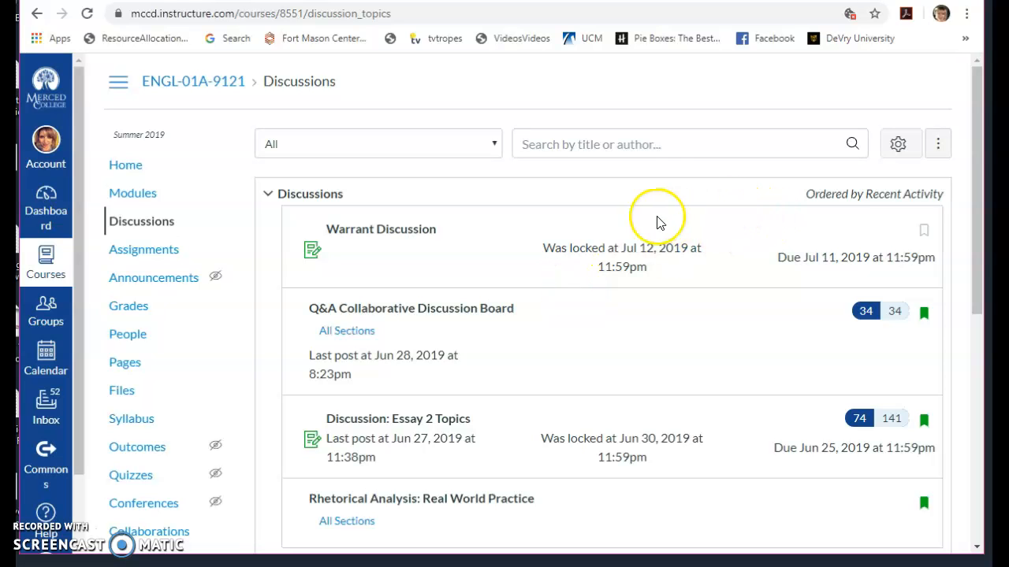
click(940, 144)
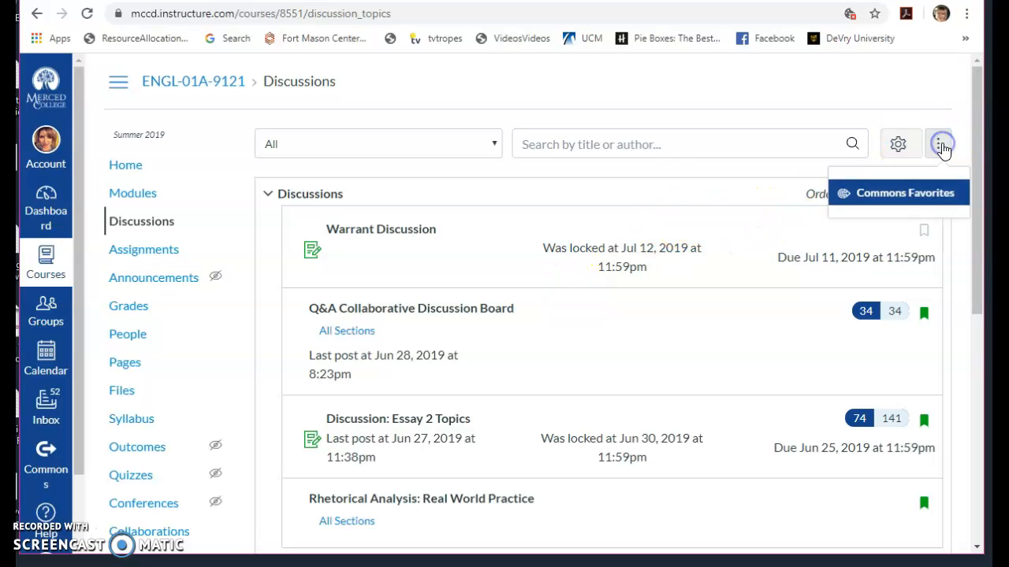
scroll(721, 198, down, 6)
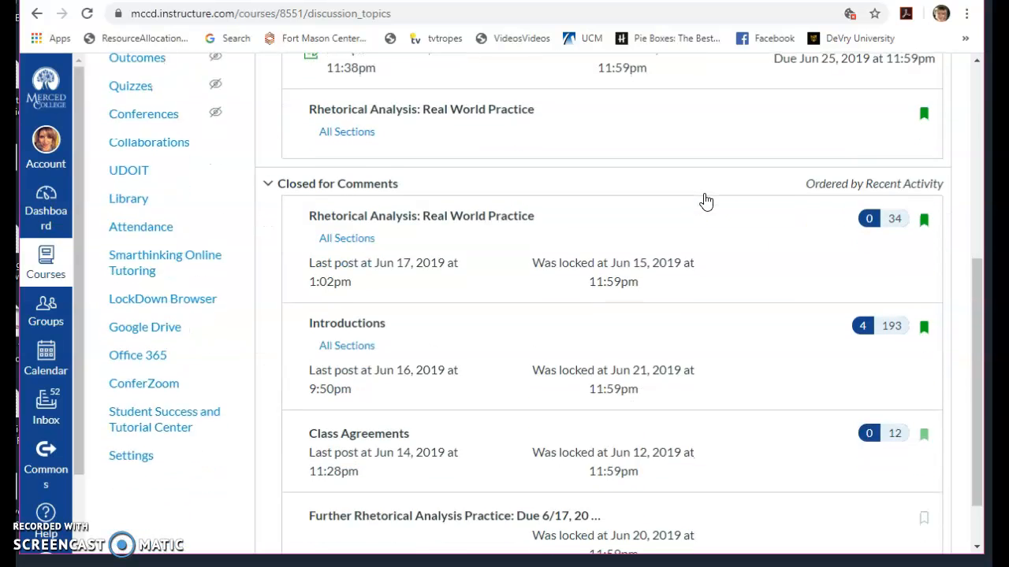
scroll(705, 201, up, 6)
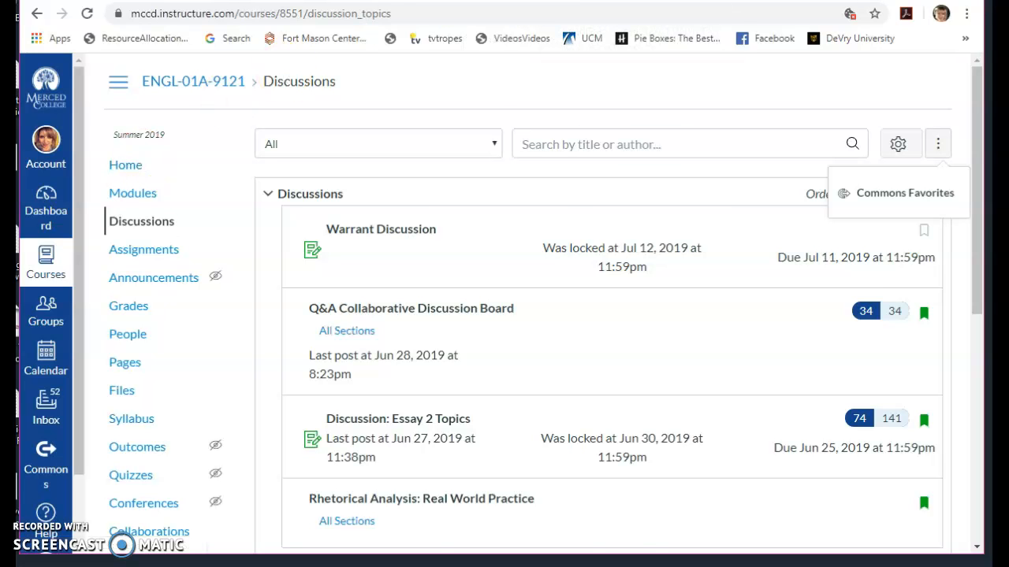
key(ctrl+Tab)
key(ctrl+Tab)
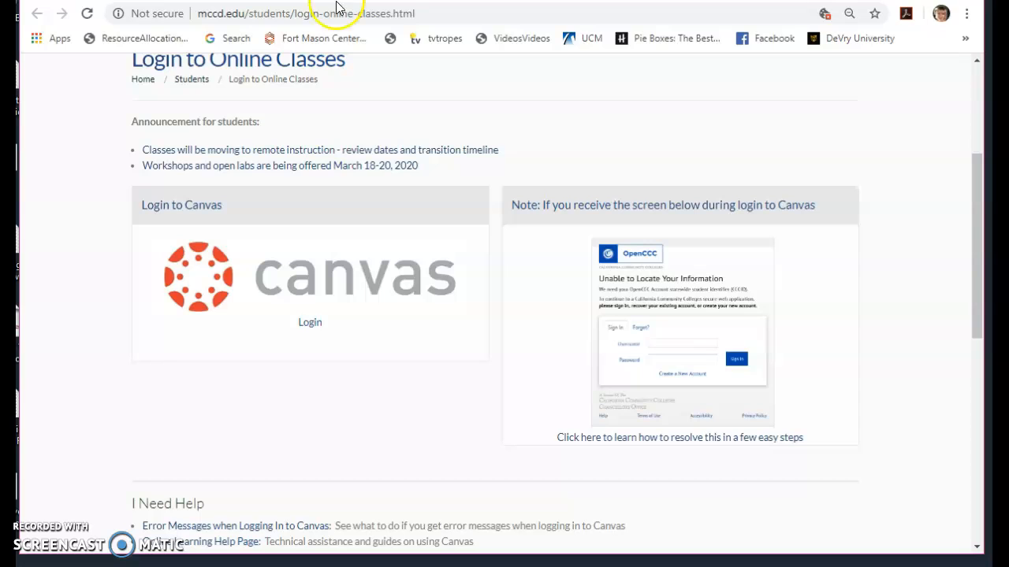
key(ctrl+Tab)
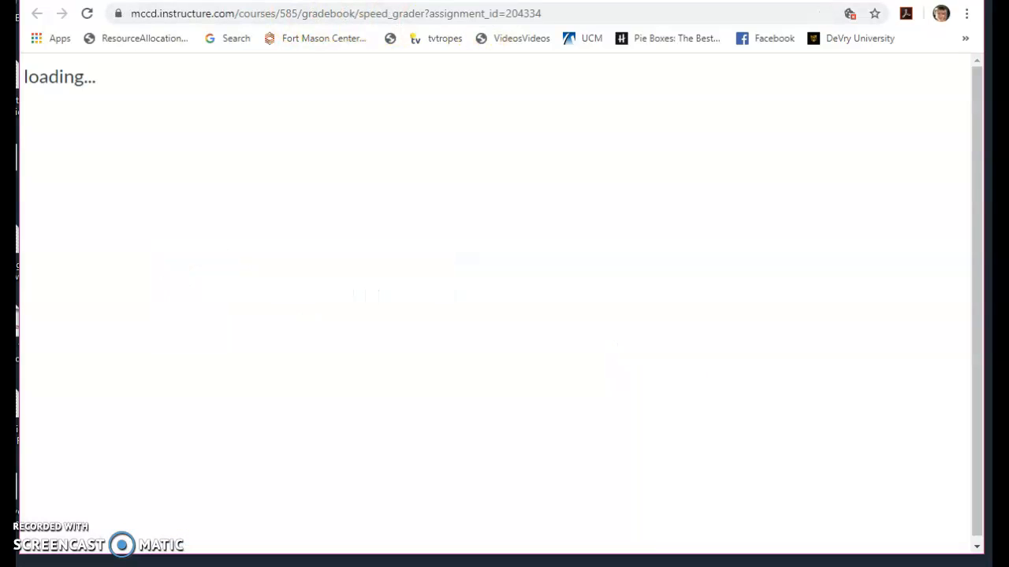
key(ctrl+Tab)
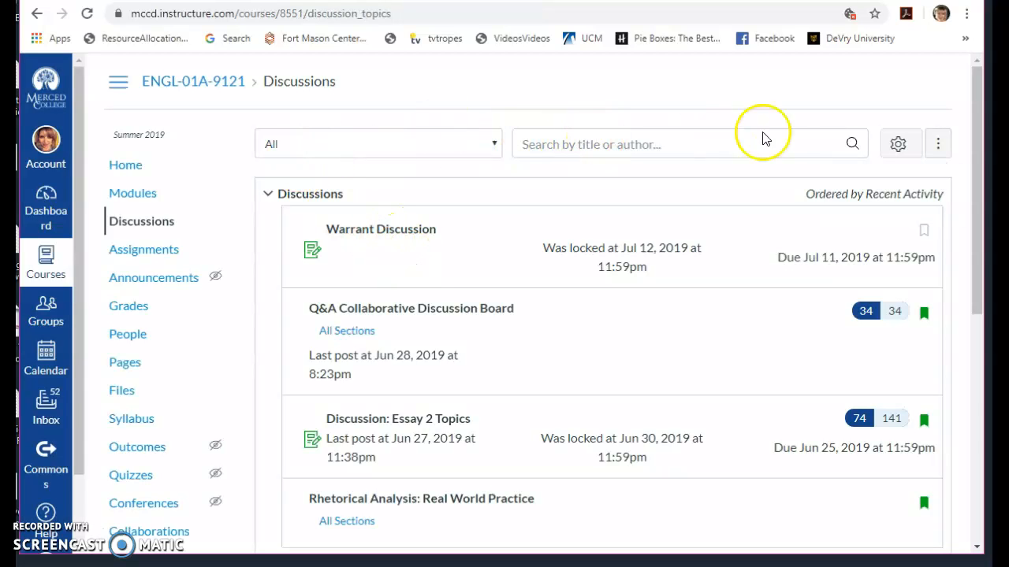
click(901, 144)
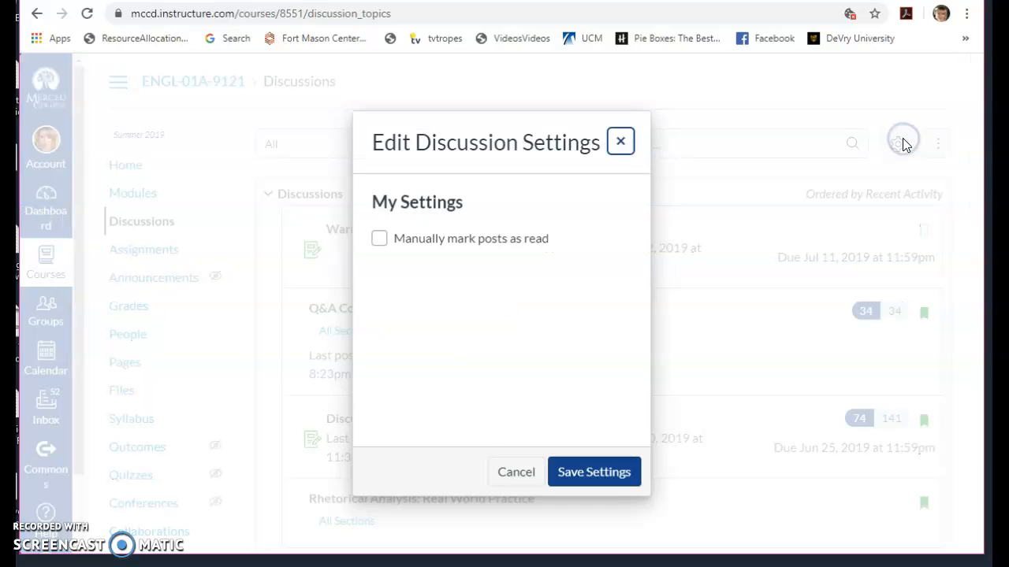
click(706, 187)
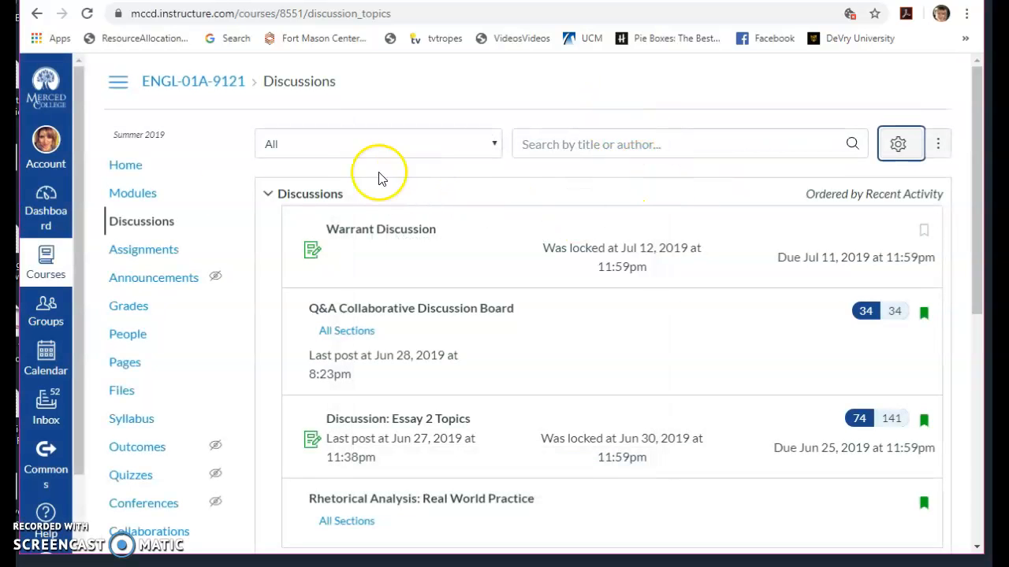
- Open the list of all courses and look through the courses and groups for a sandbox course
click(124, 166)
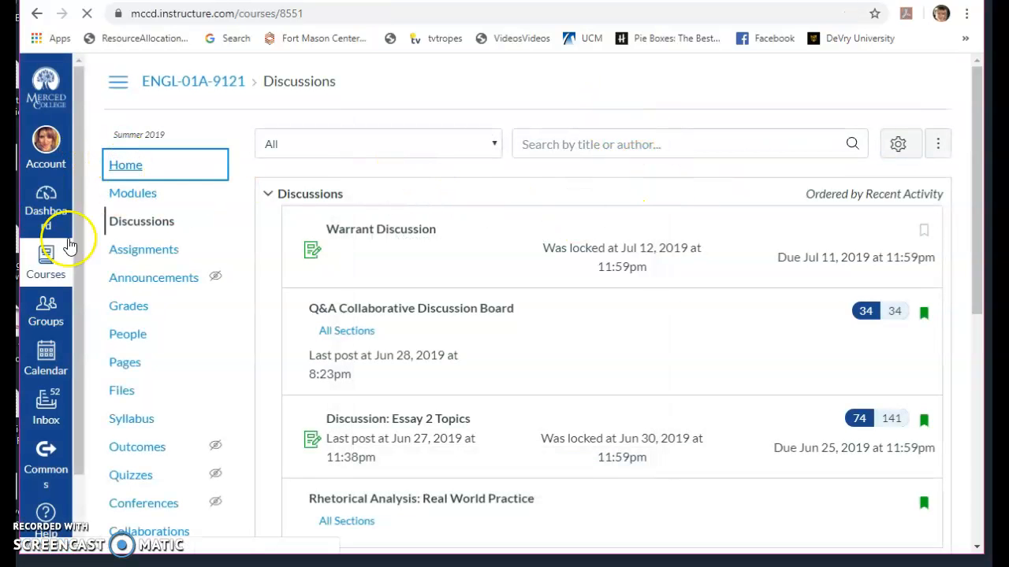
click(60, 264)
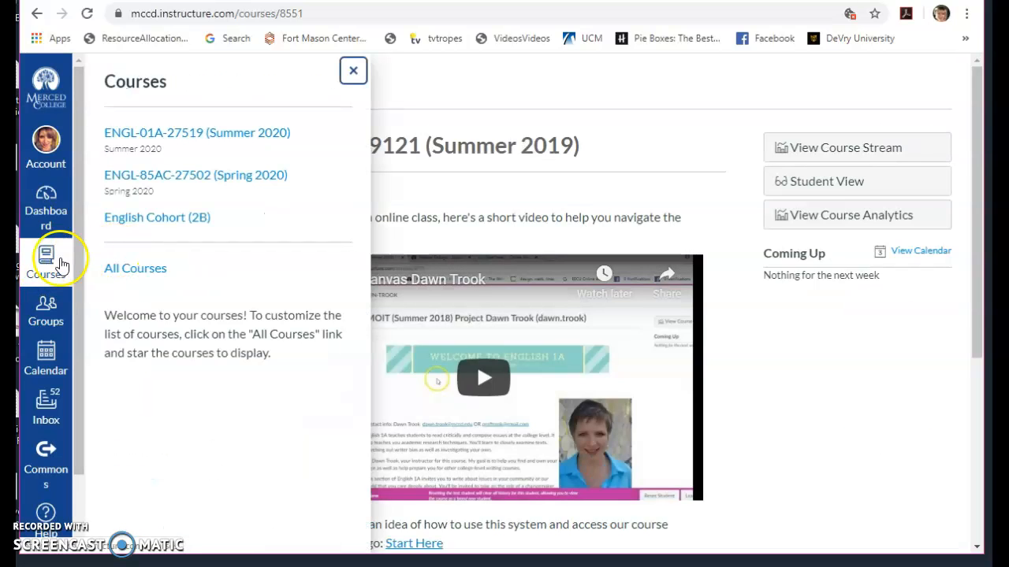
click(150, 270)
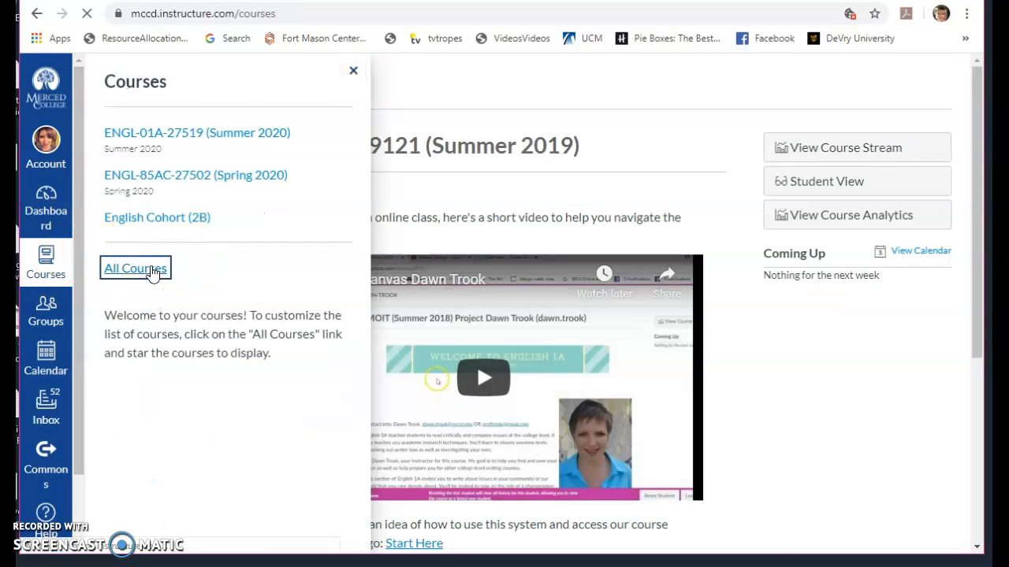
scroll(357, 363, down, 10)
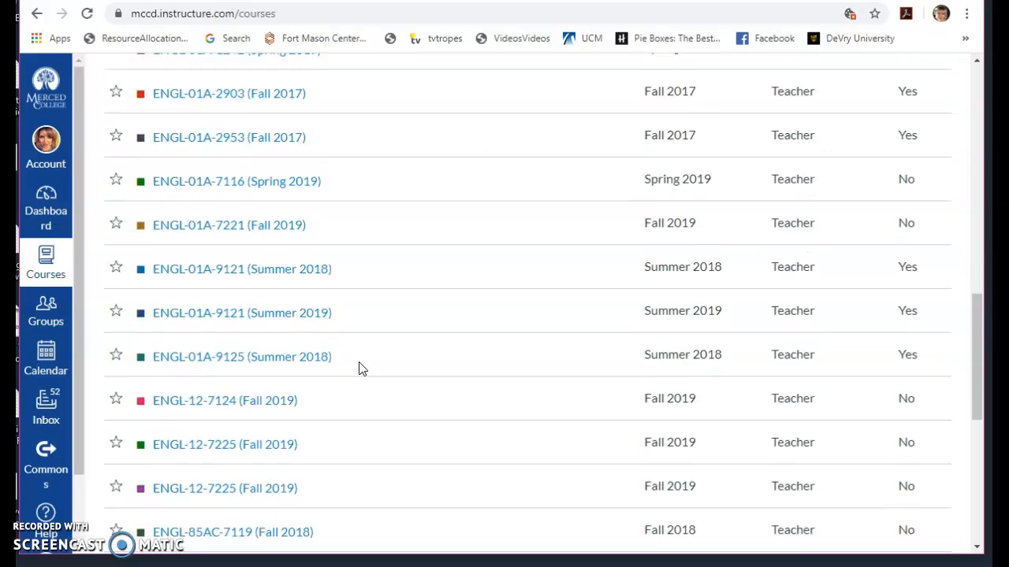
scroll(359, 369, down, 6)
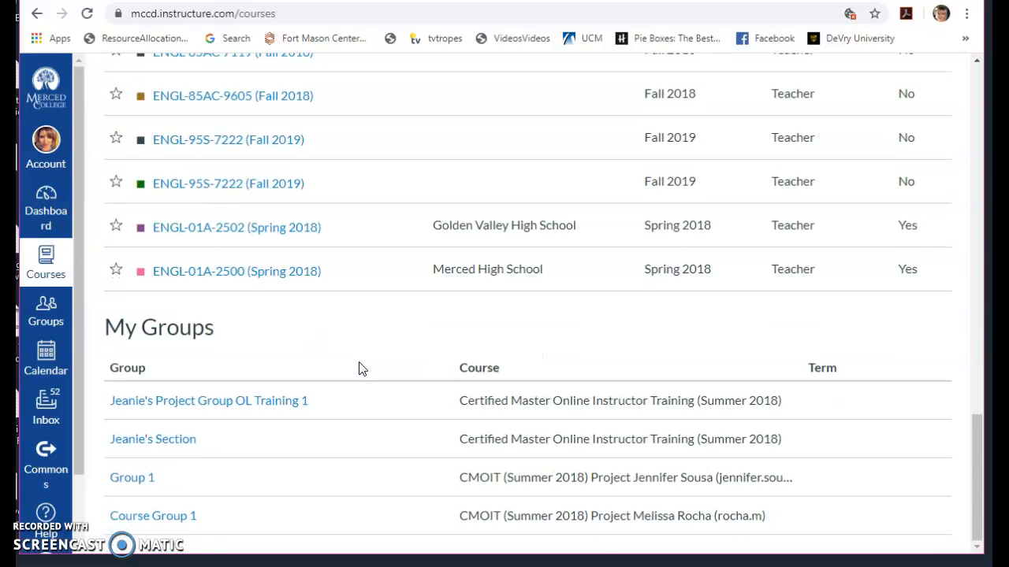
click(358, 368)
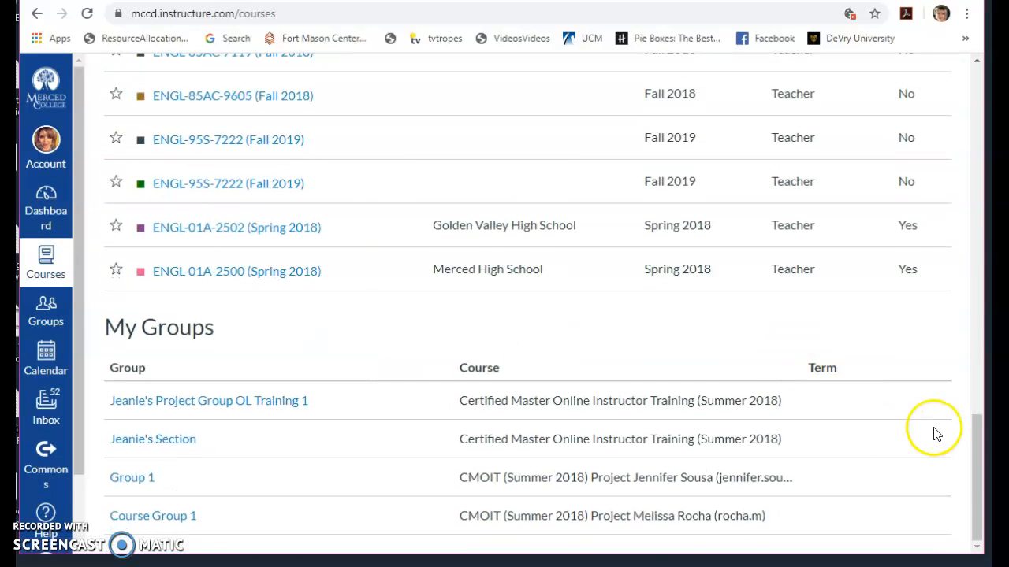
click(974, 441)
drag(982, 448, 984, 106)
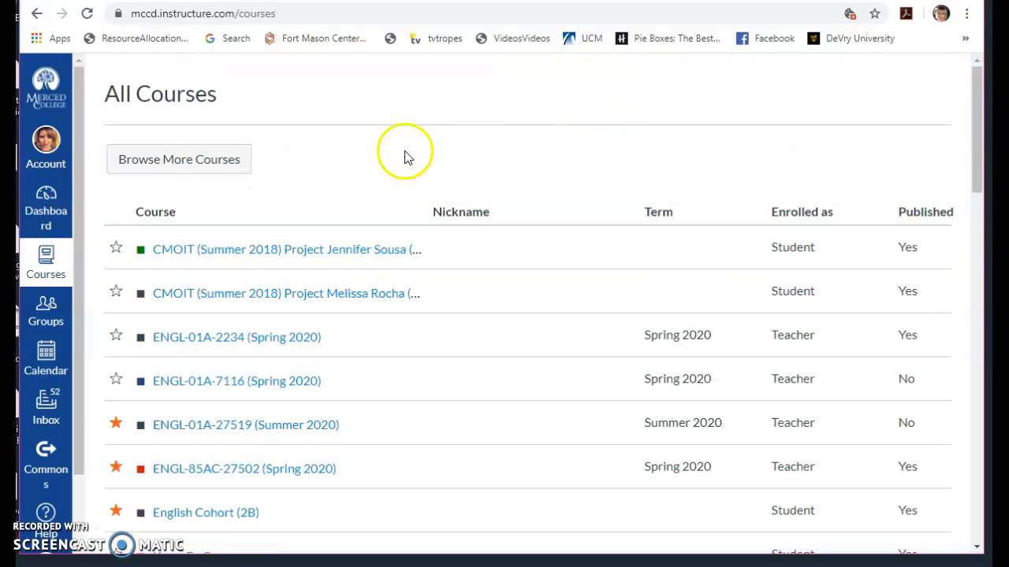
- Browse the catalogue of additional courses and search it for "sandbox"
click(186, 173)
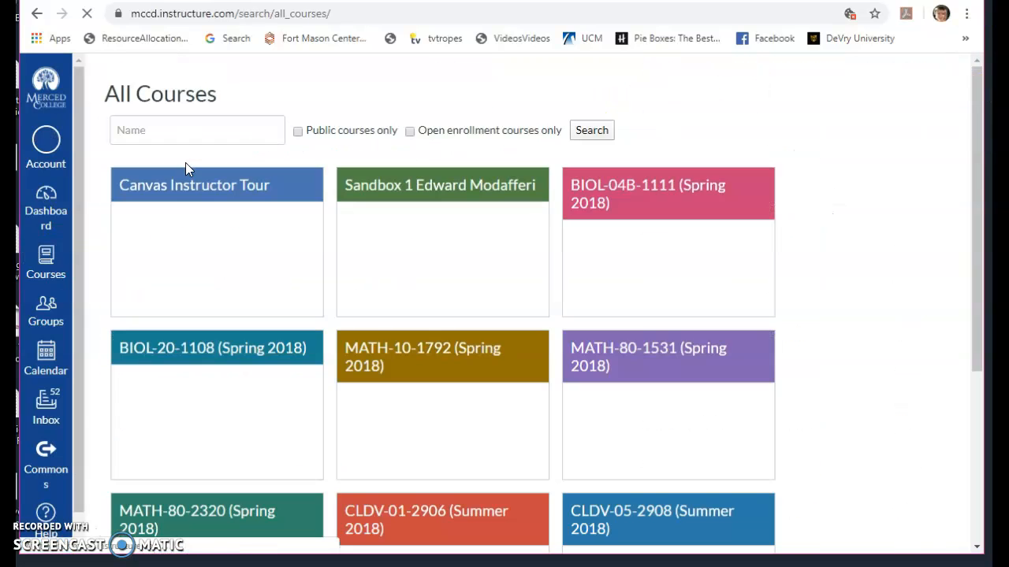
scroll(828, 409, down, 1)
scroll(828, 409, up, 1)
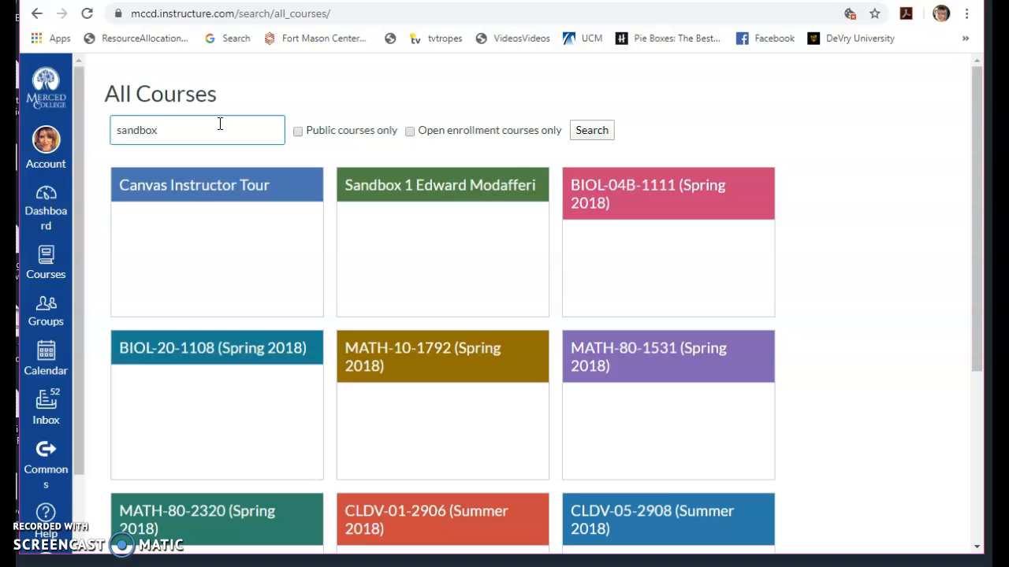
click(596, 133)
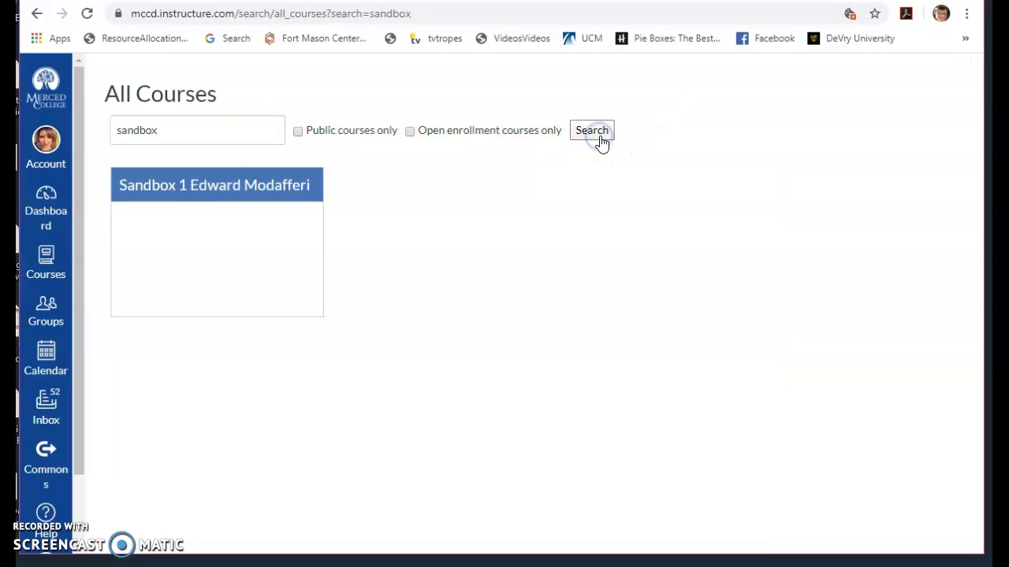
click(232, 129)
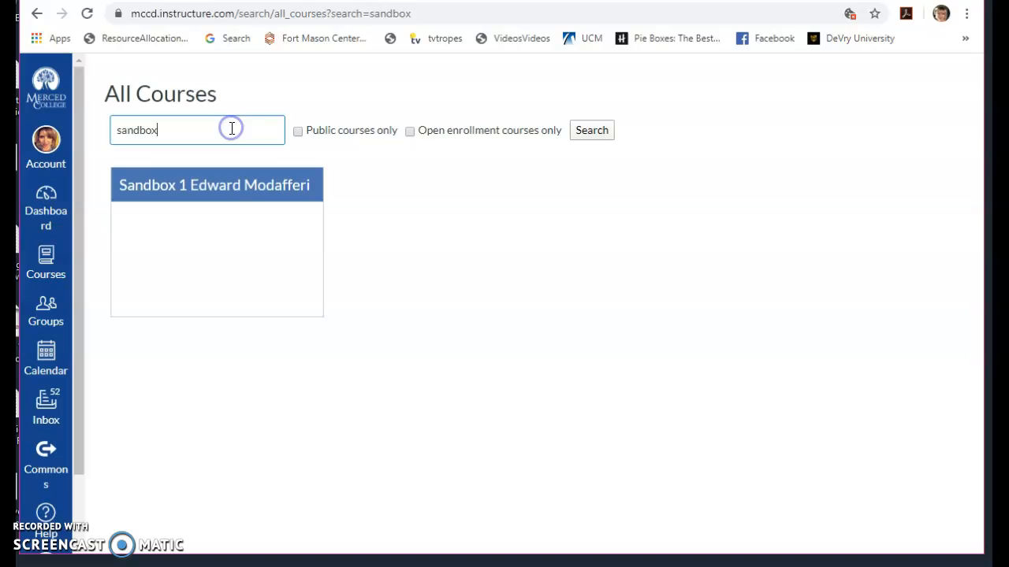
- Return to the list of all enrolled courses and open the unpublished Sandbox 1 course above the past enrollments
click(44, 264)
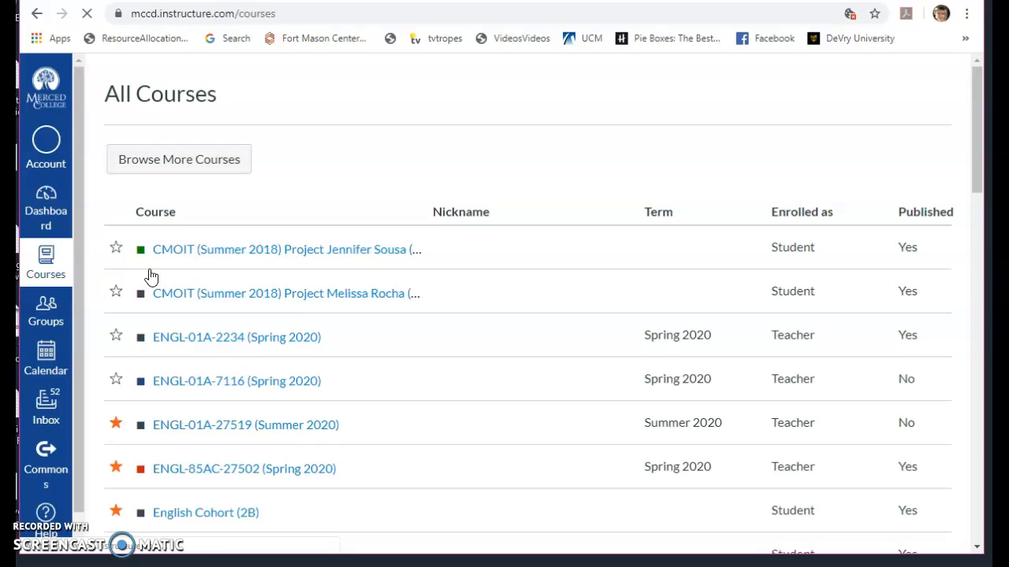
scroll(459, 363, down, 10)
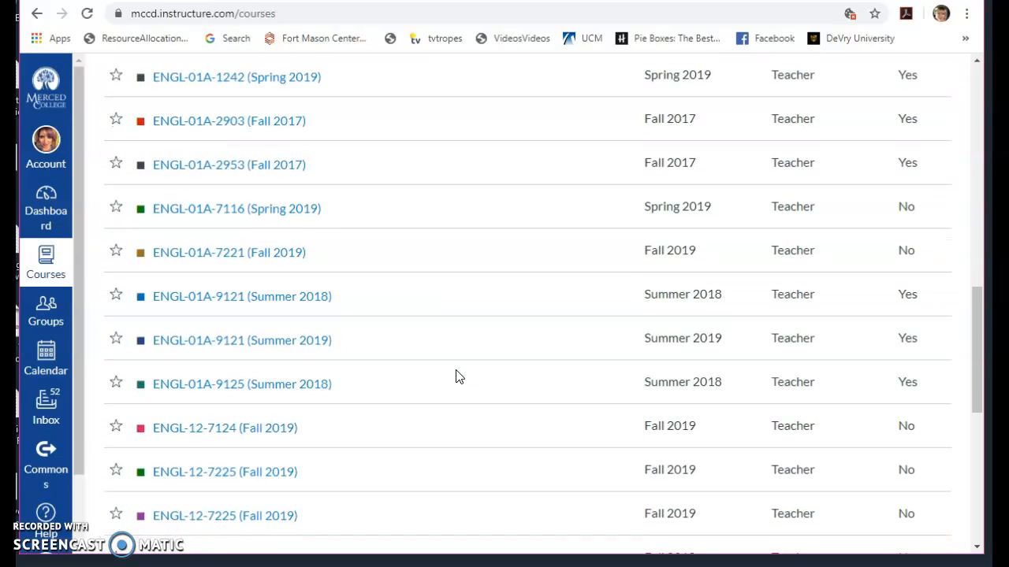
scroll(456, 376, down, 5)
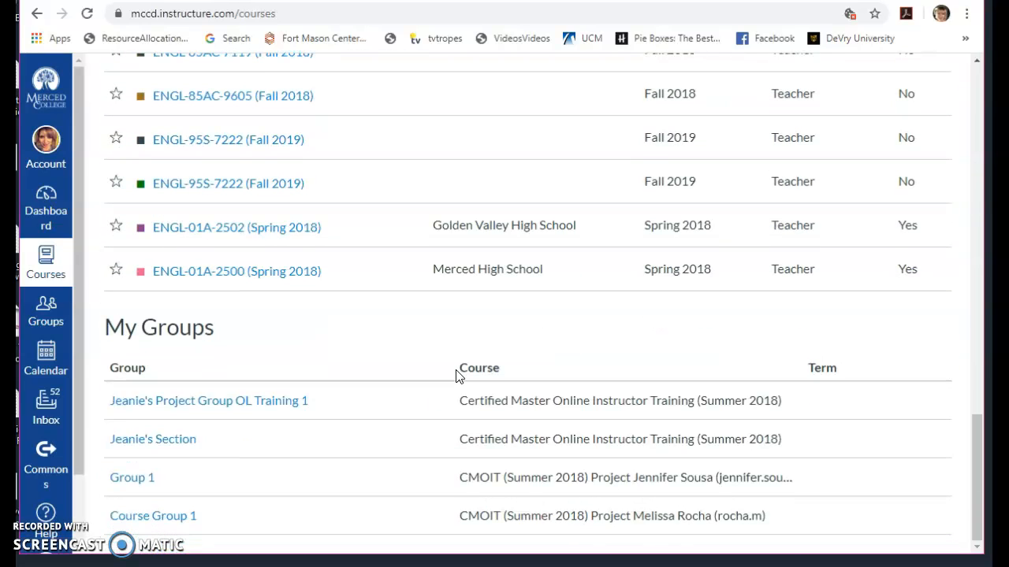
scroll(455, 376, up, 4)
scroll(455, 375, up, 5)
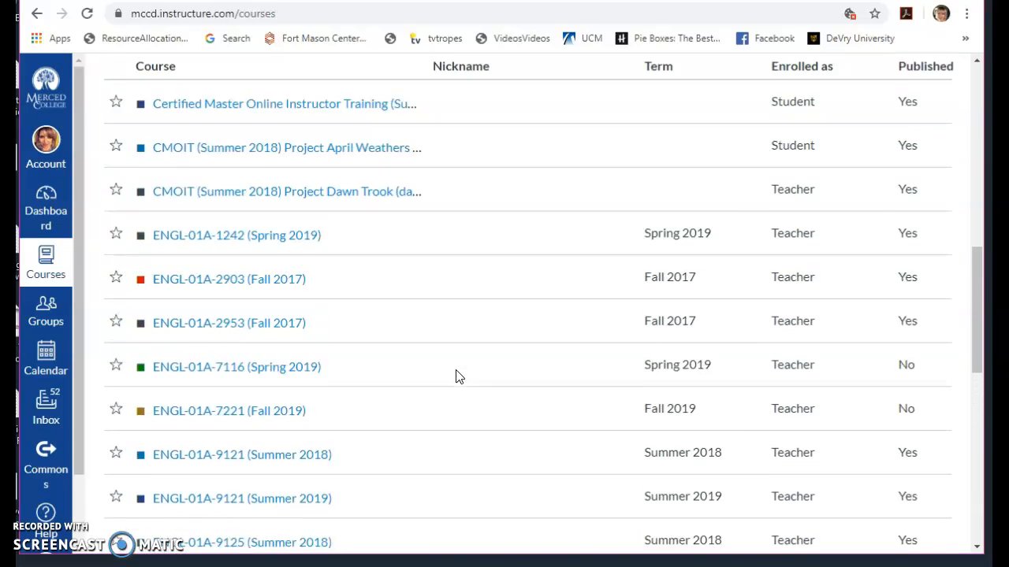
scroll(455, 376, up, 5)
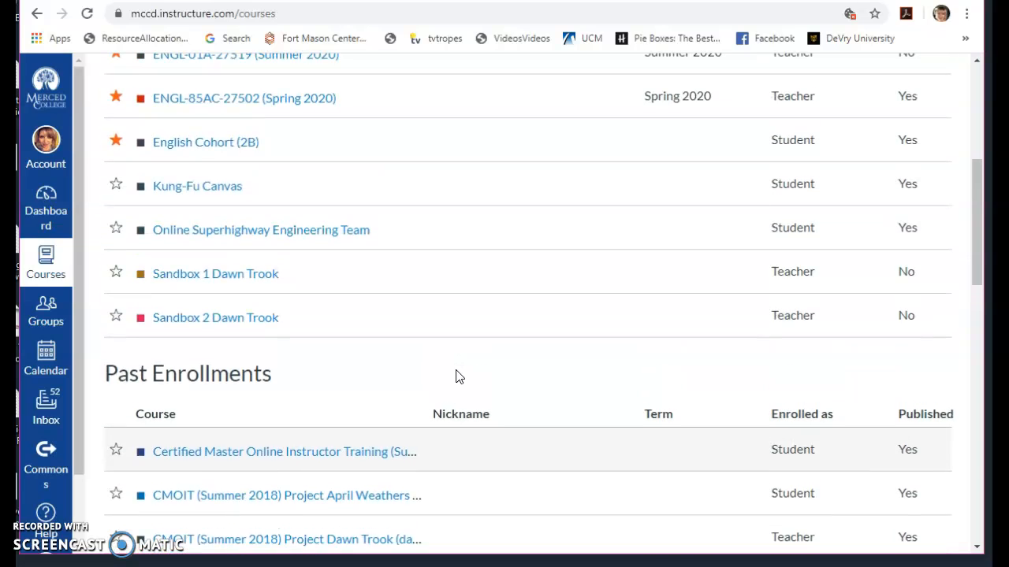
click(242, 275)
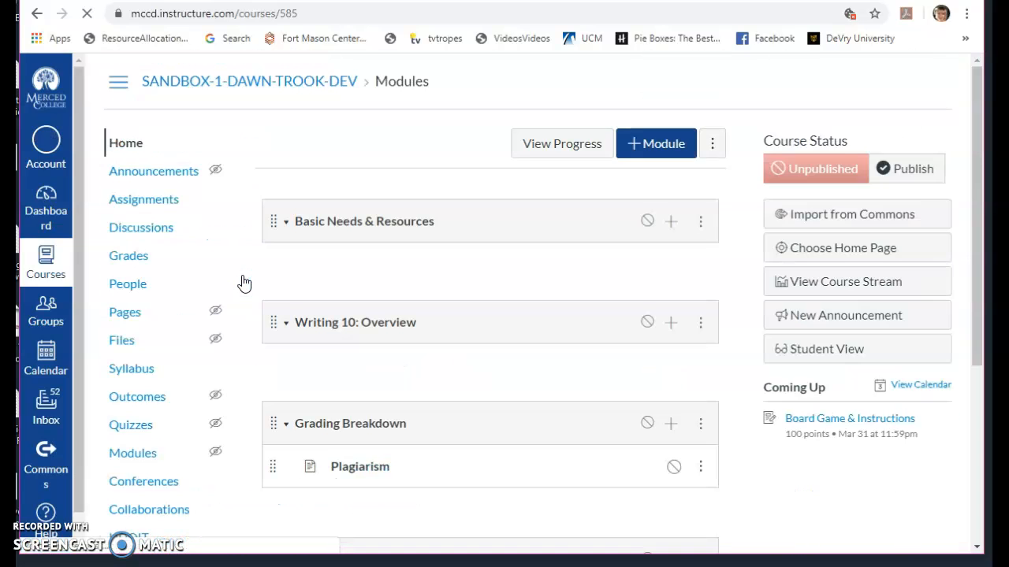
- Start adding a new discussion topic to the "Unit 1: defining the problem" module, with a topic name beginning "Essay 1"
scroll(224, 271, down, 1)
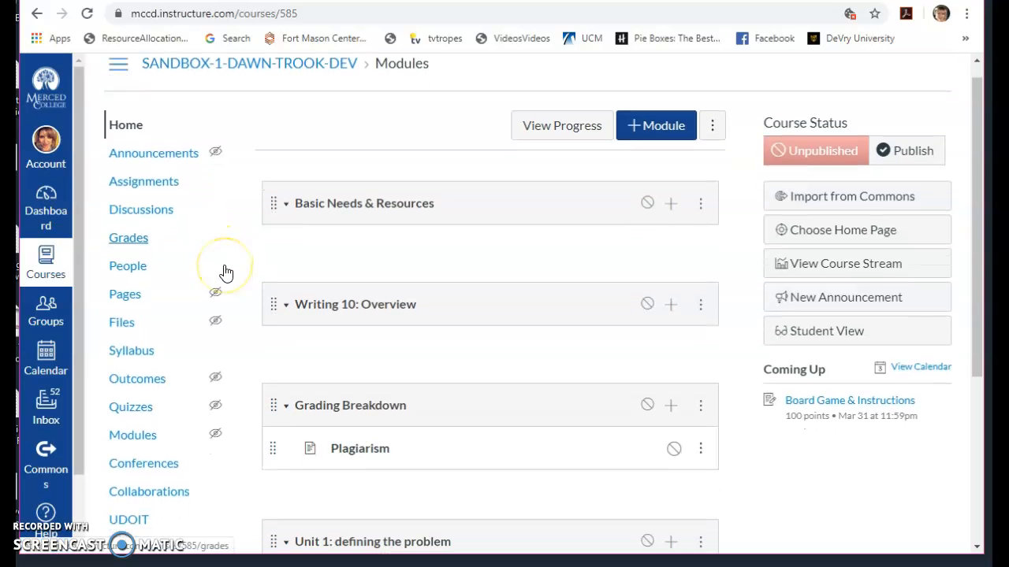
scroll(226, 273, up, 1)
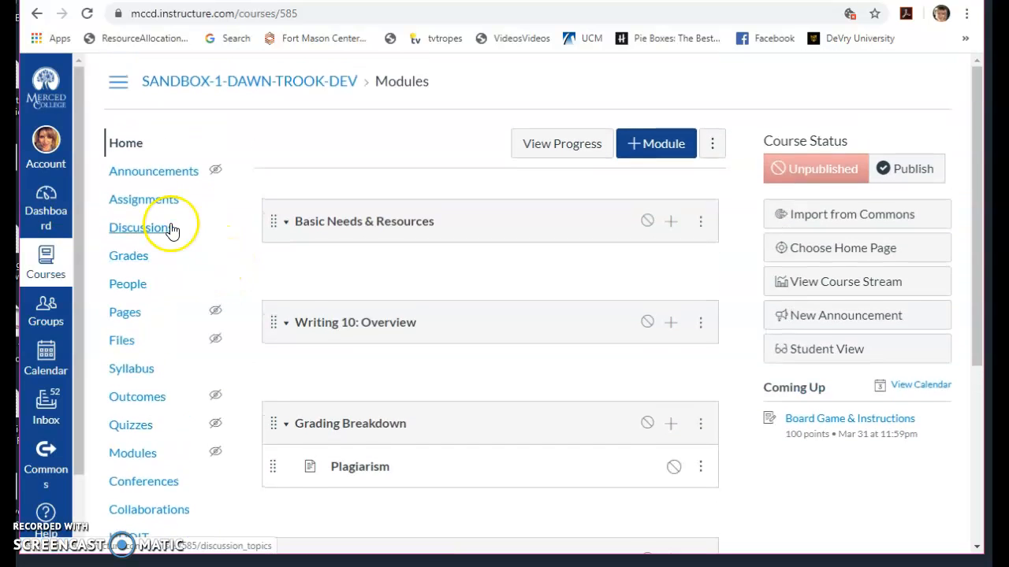
scroll(460, 417, down, 4)
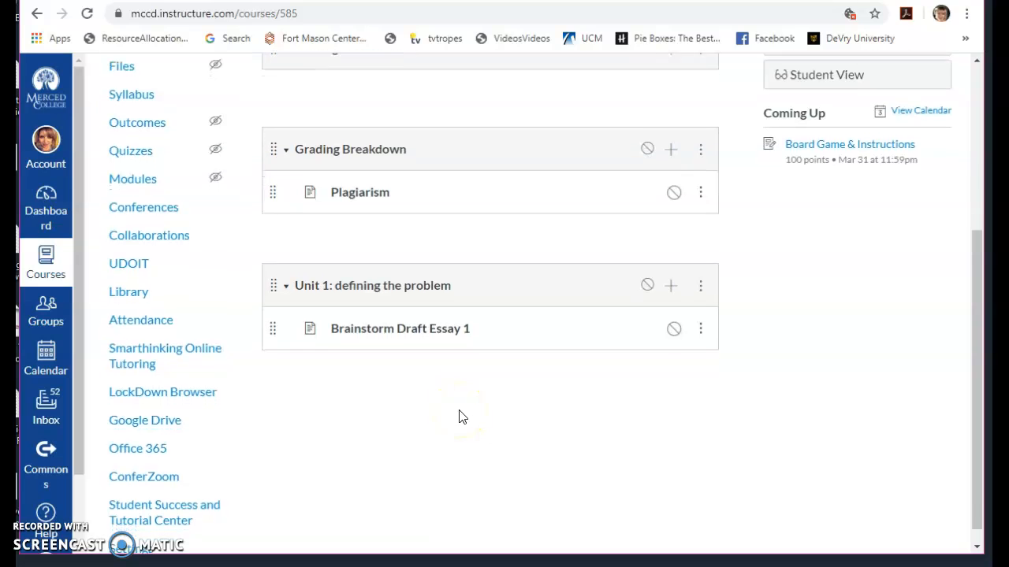
click(671, 276)
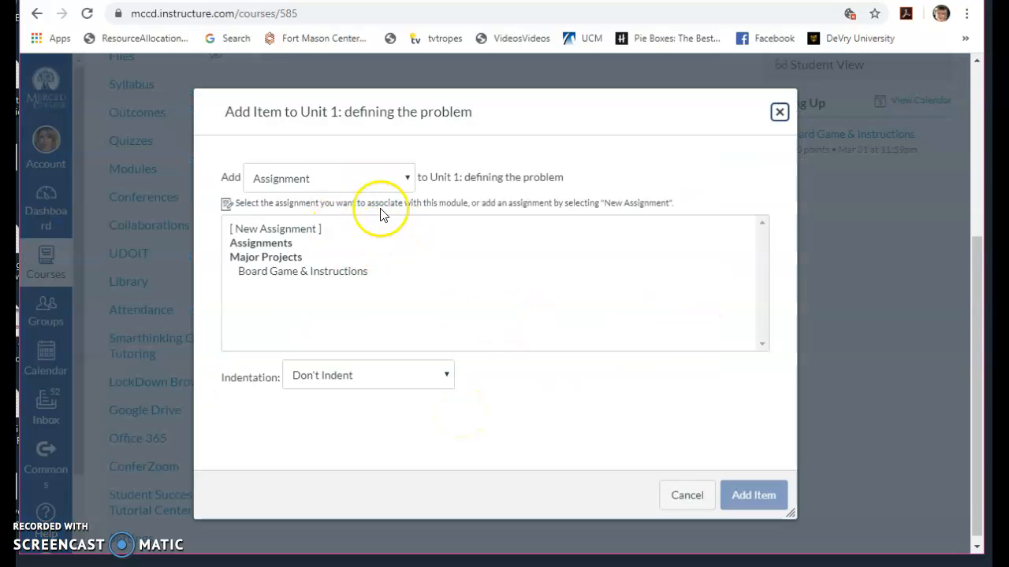
click(406, 178)
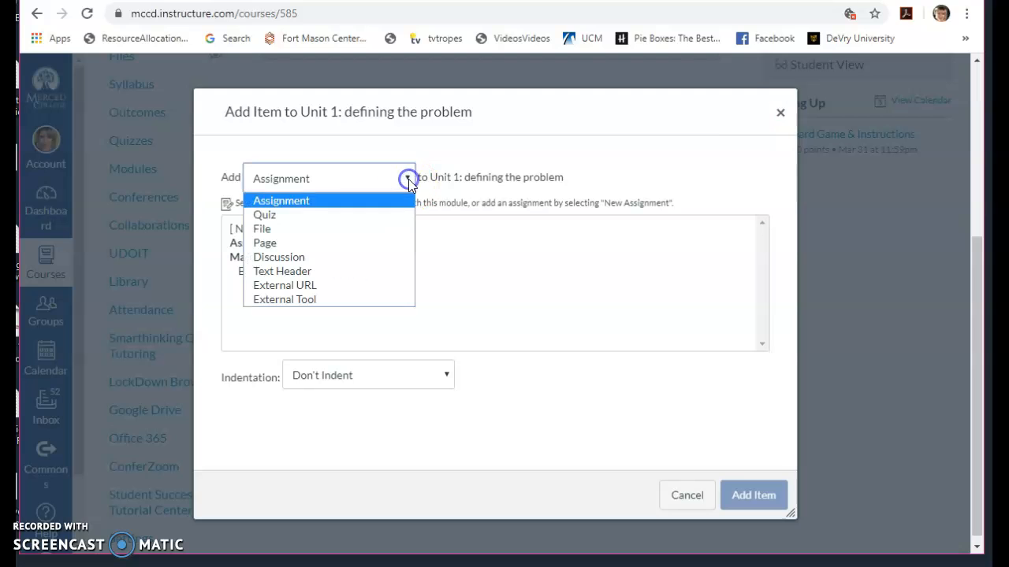
click(386, 257)
click(332, 228)
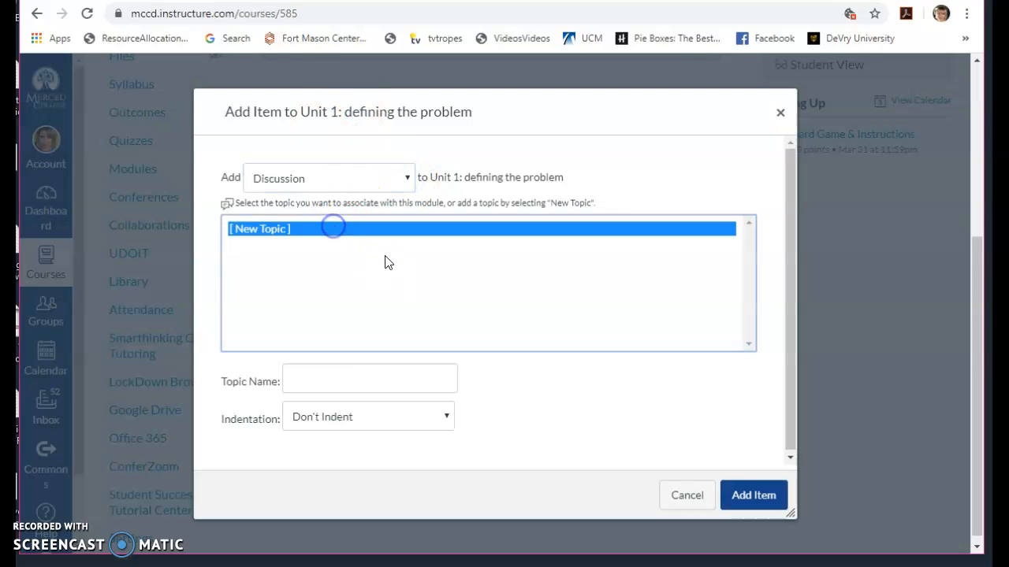
click(394, 375)
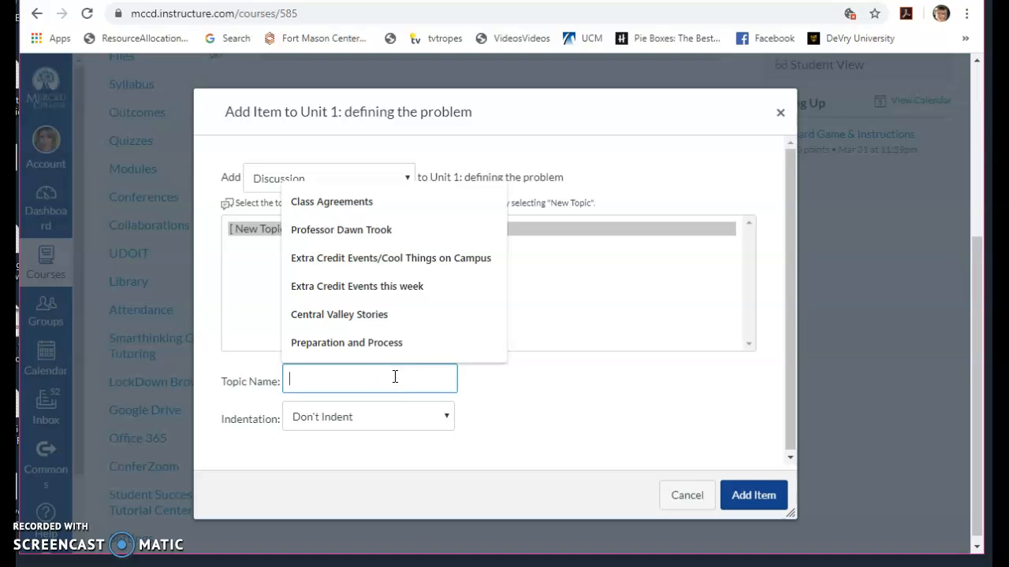
text(Essay 1)
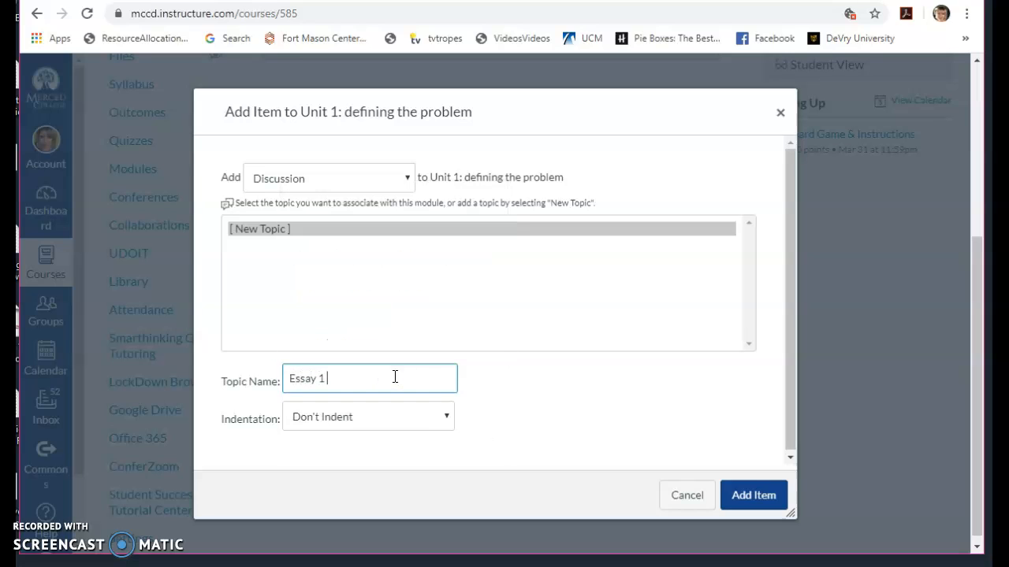